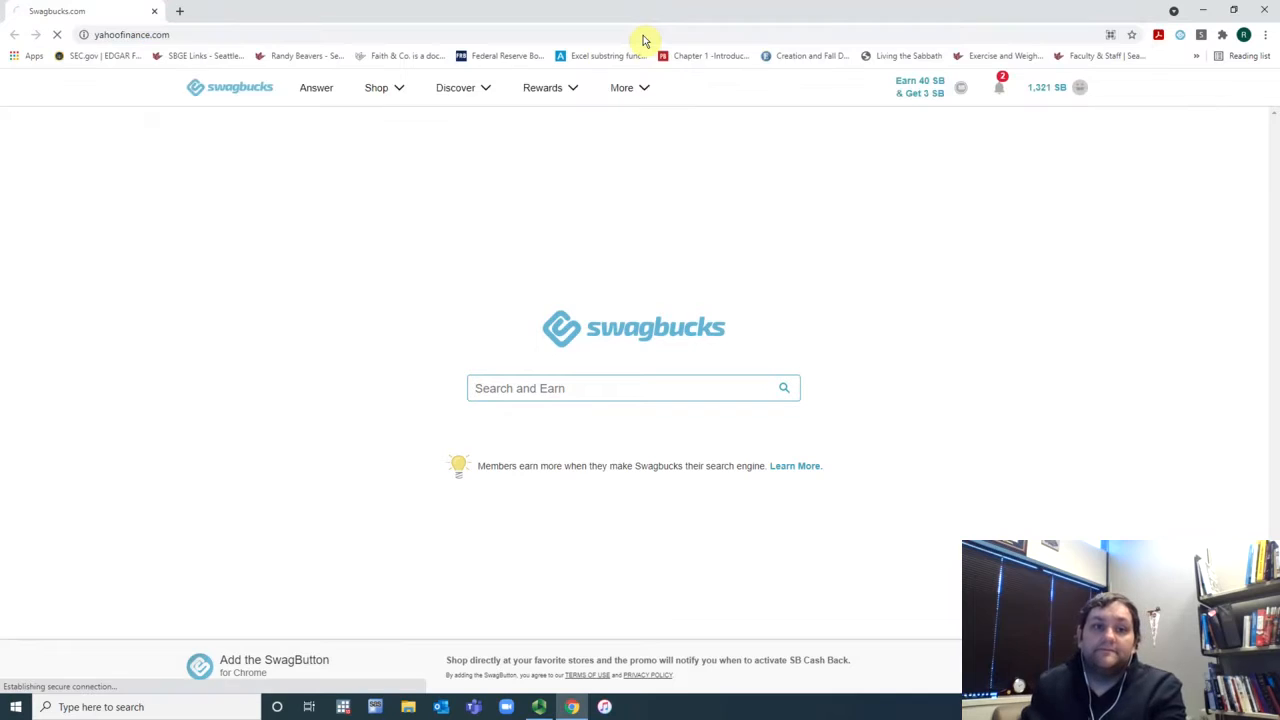
Step: Search Yahoo Finance for Zillow and open the Zillow Group (Z) quote page
{"action": "left_click", "coordinate": [677, 122]}
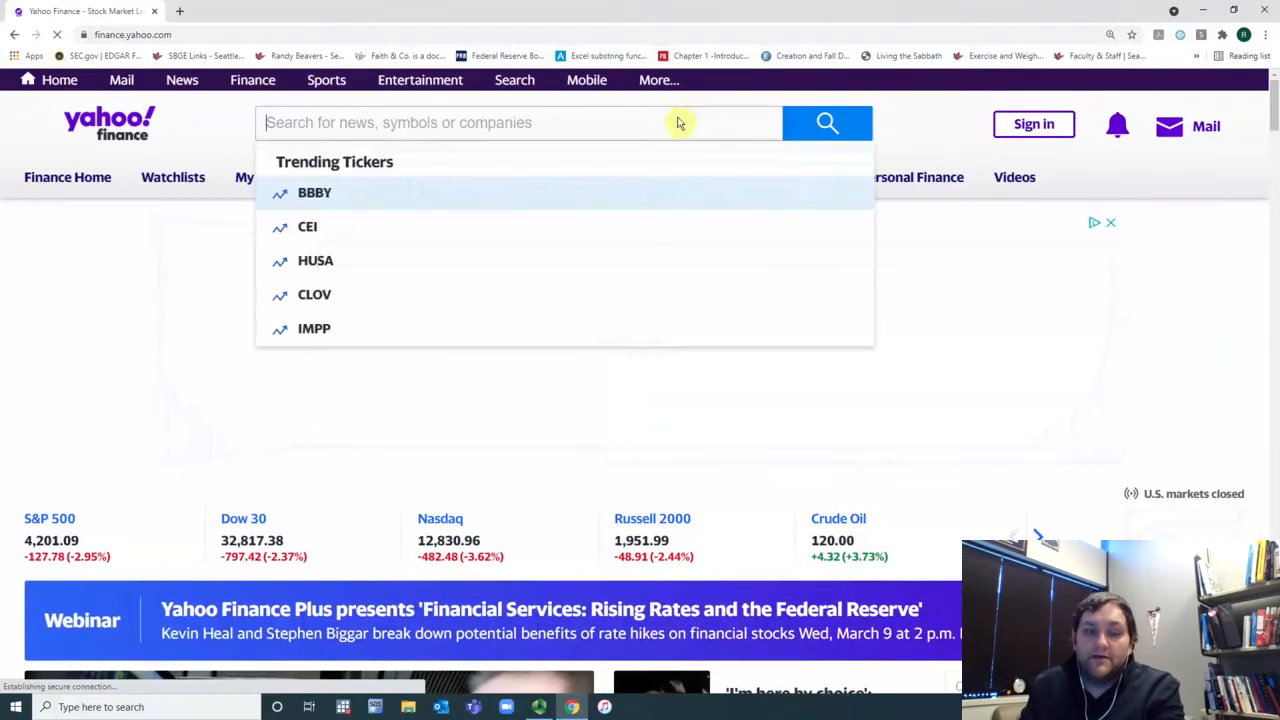
{"action": "type", "text": "Zill"}
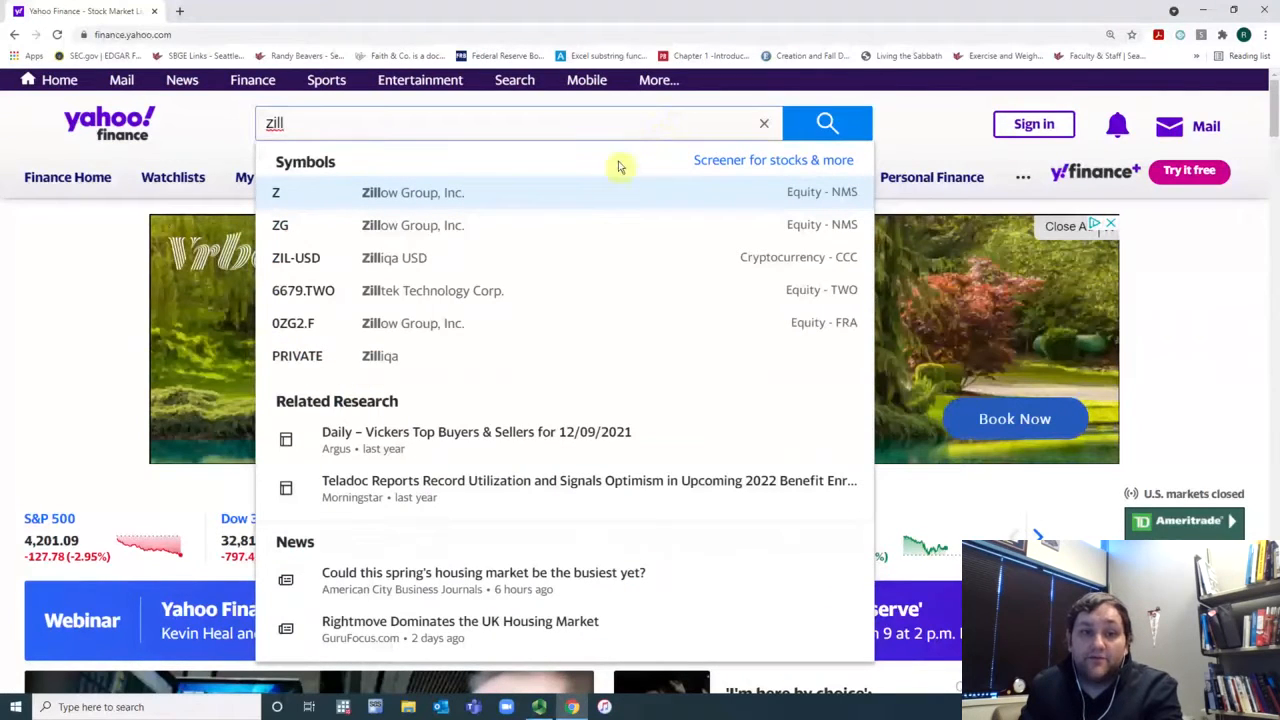
{"action": "left_click", "coordinate": [599, 194]}
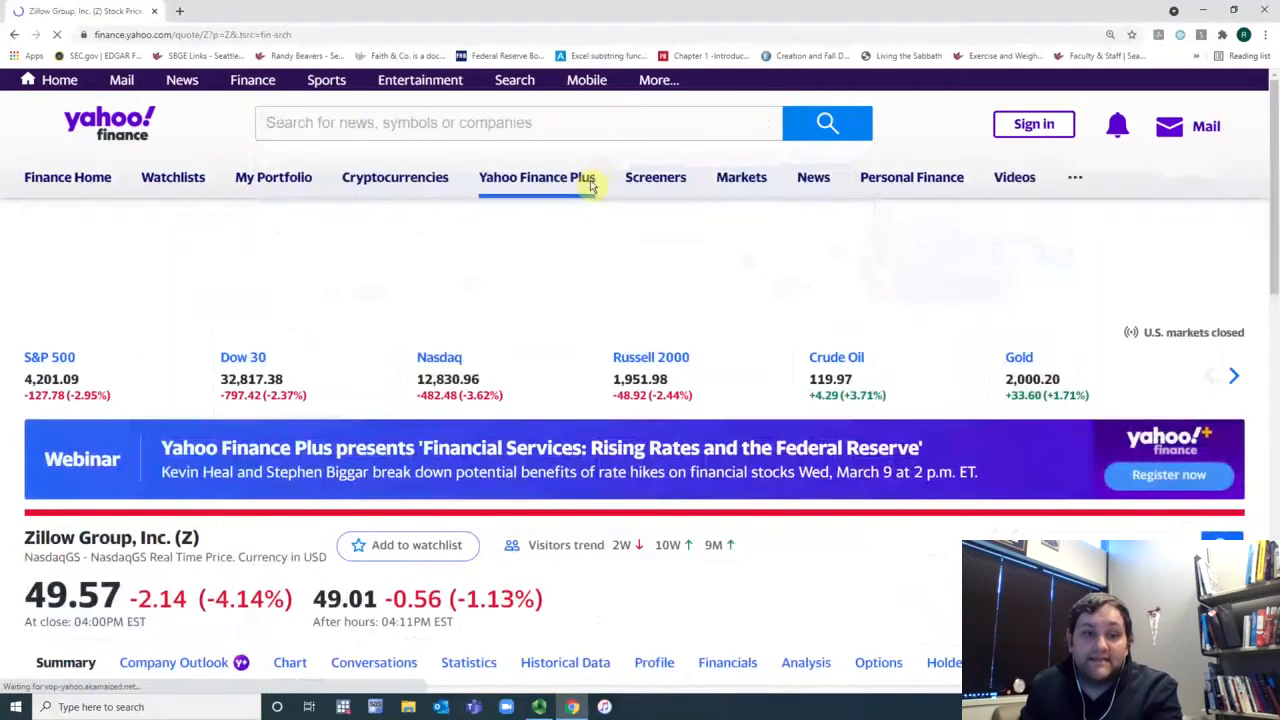
Step: Show Zillow's historical prices over a 5-year period at monthly frequency
{"action": "scroll", "coordinate": [591, 190], "scroll_direction": "down", "scroll_amount": 3}
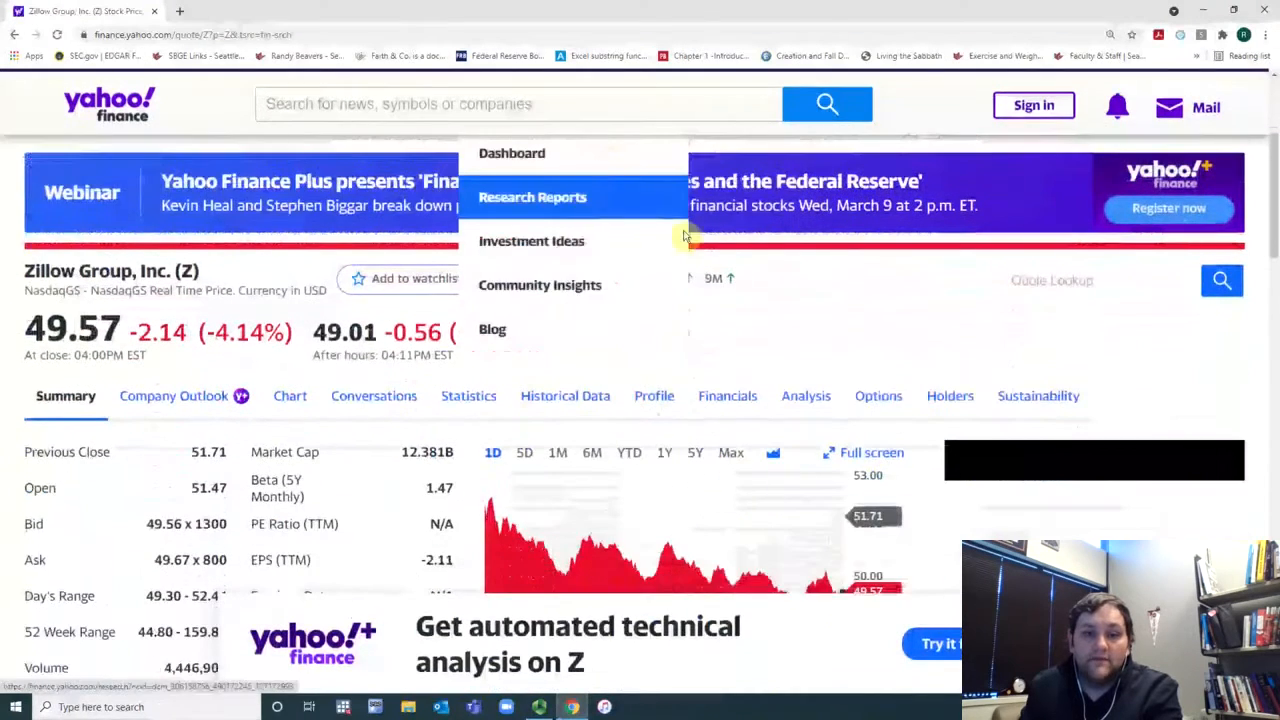
{"action": "left_click", "coordinate": [591, 392]}
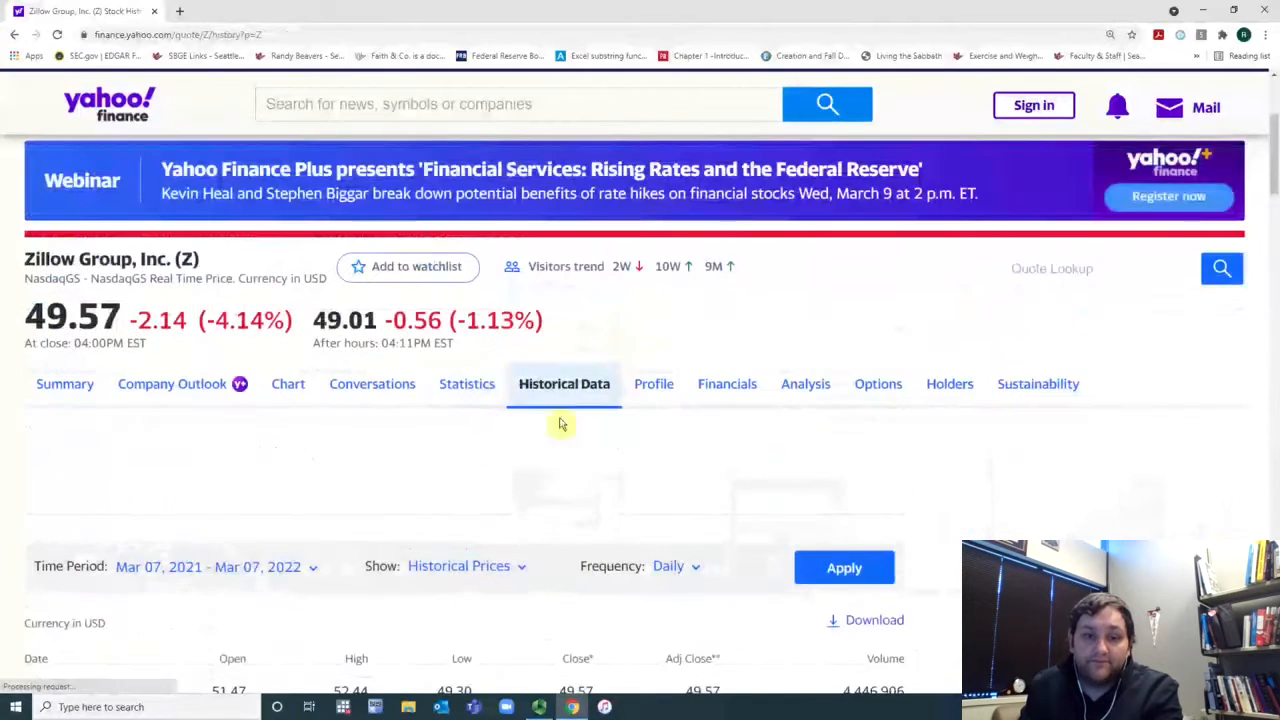
{"action": "left_click", "coordinate": [311, 435]}
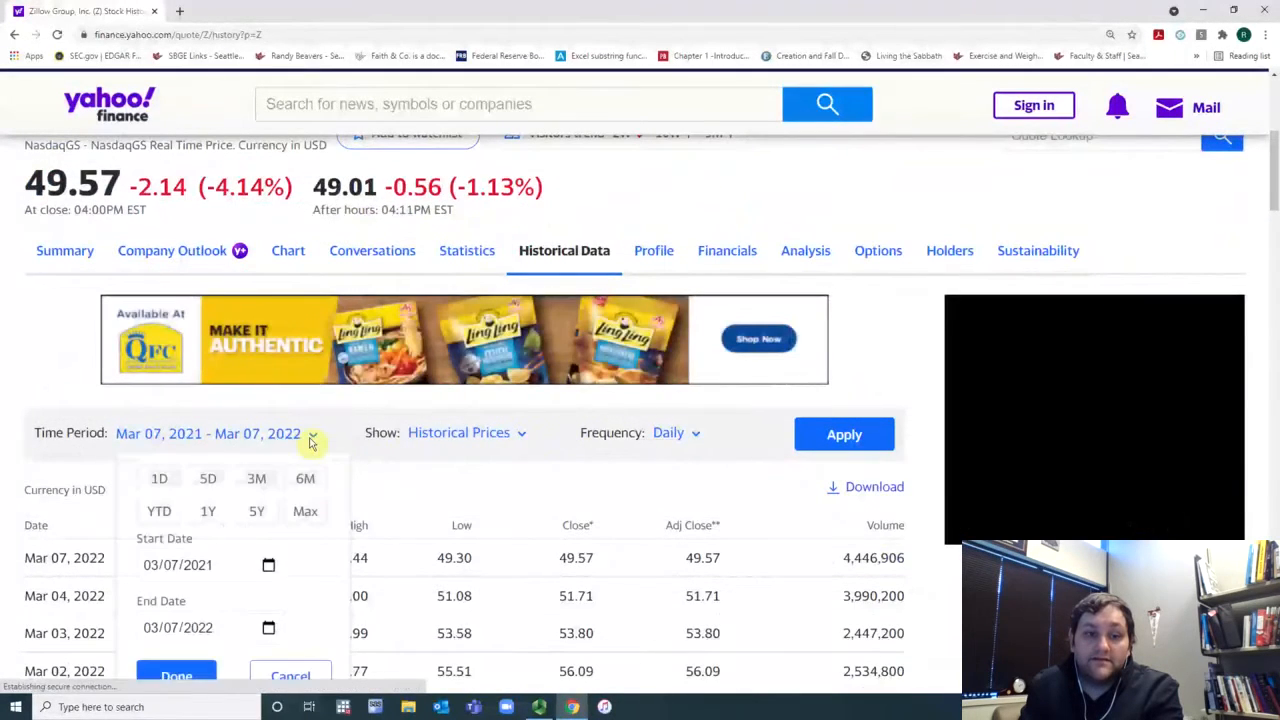
{"action": "left_click", "coordinate": [257, 511]}
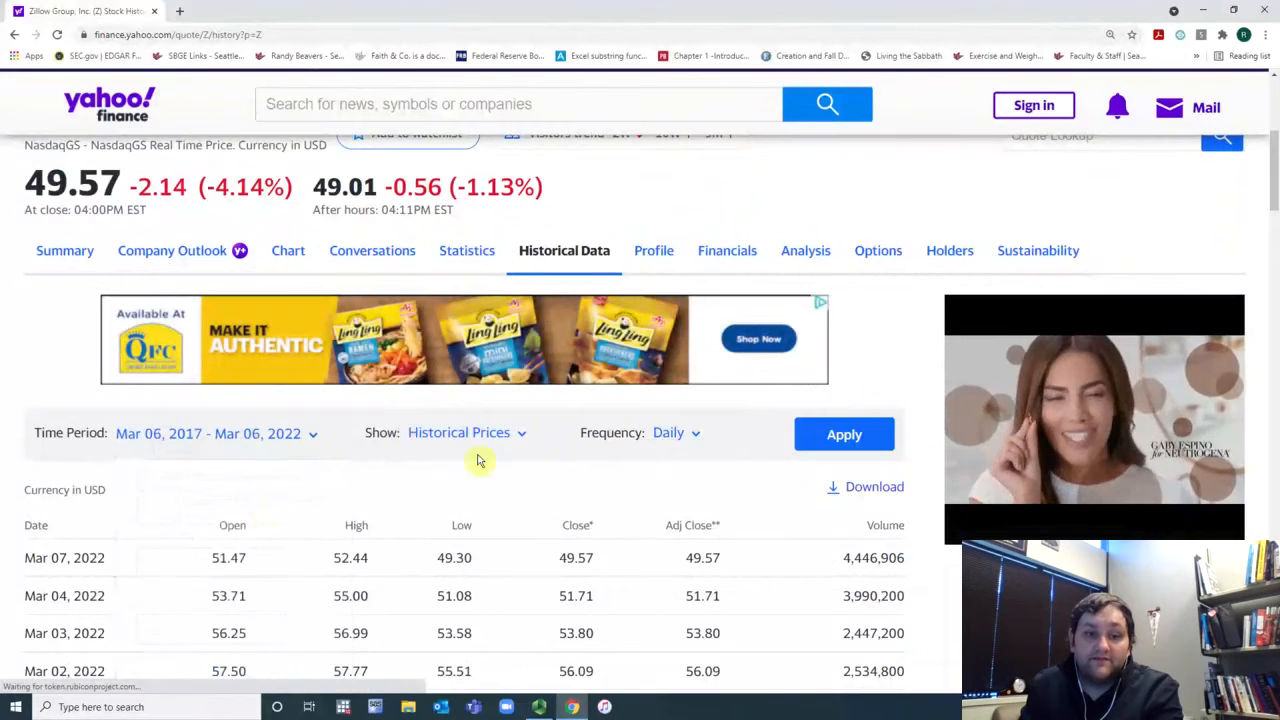
{"action": "left_click", "coordinate": [672, 434]}
{"action": "left_click", "coordinate": [645, 549]}
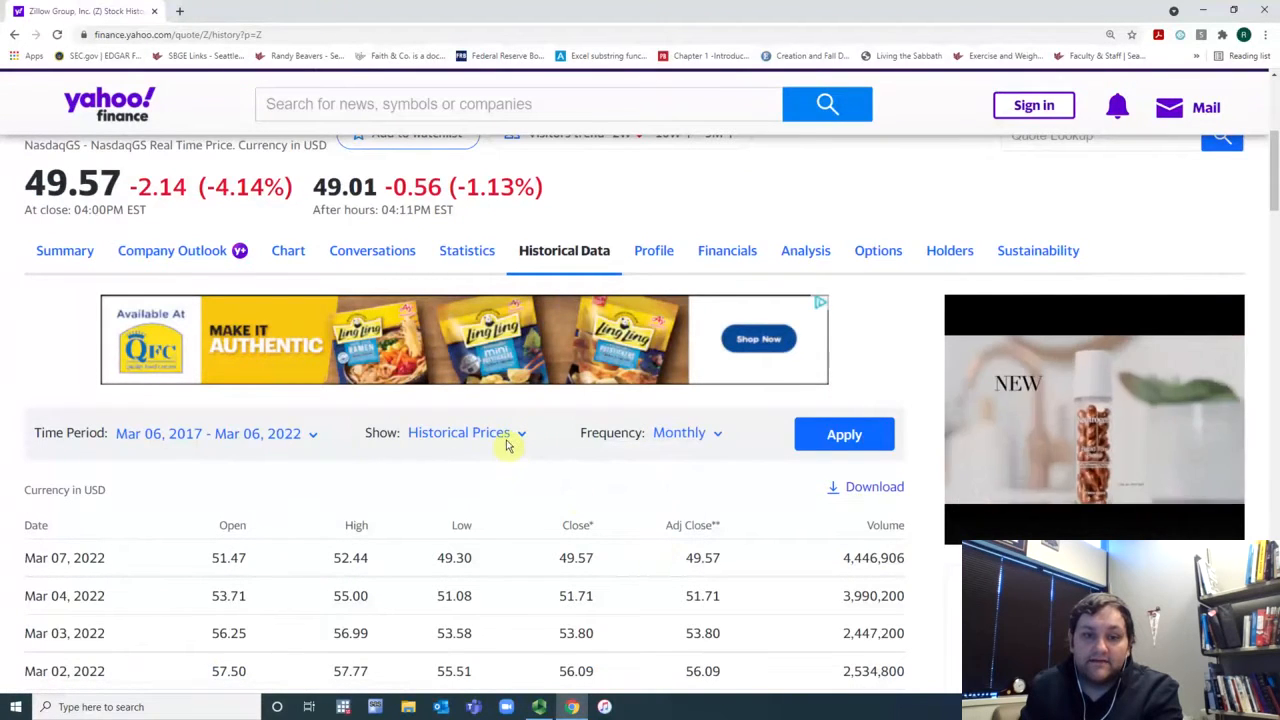
{"action": "left_click", "coordinate": [838, 438]}
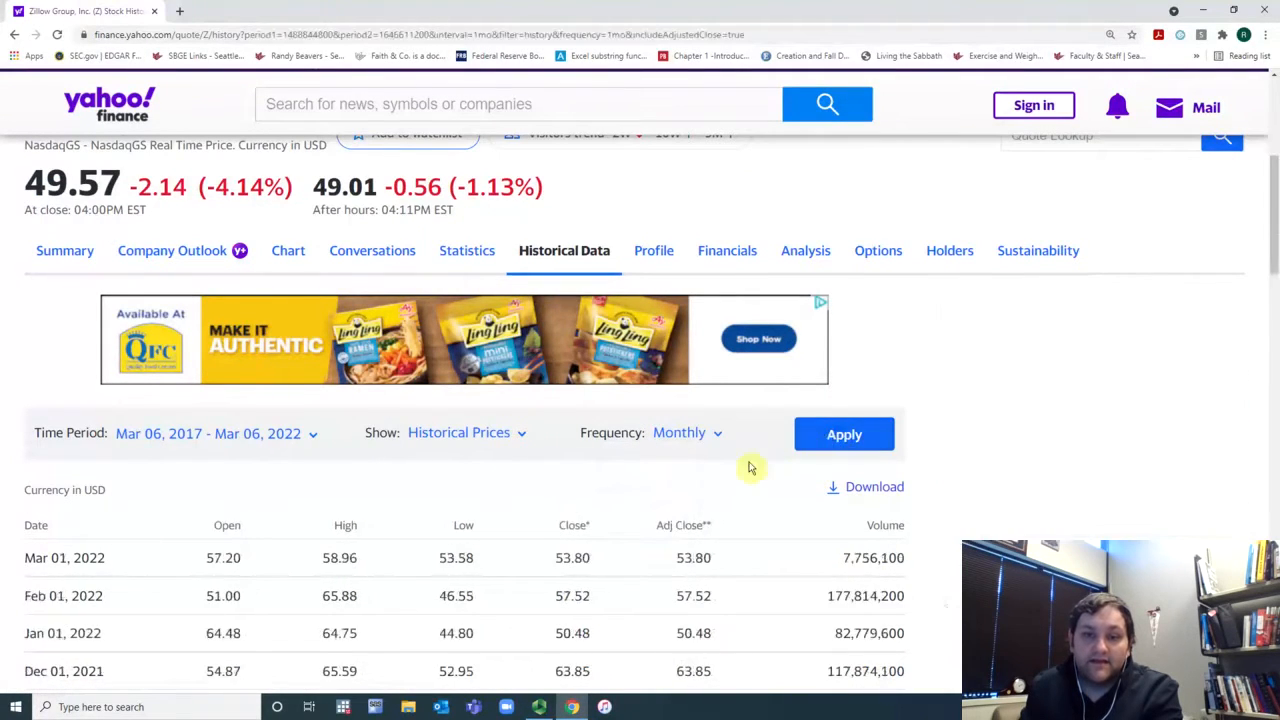
Step: Download the monthly historical data and open the file in Excel, maximizing its window
{"action": "scroll", "coordinate": [737, 462], "scroll_direction": "down", "scroll_amount": 8}
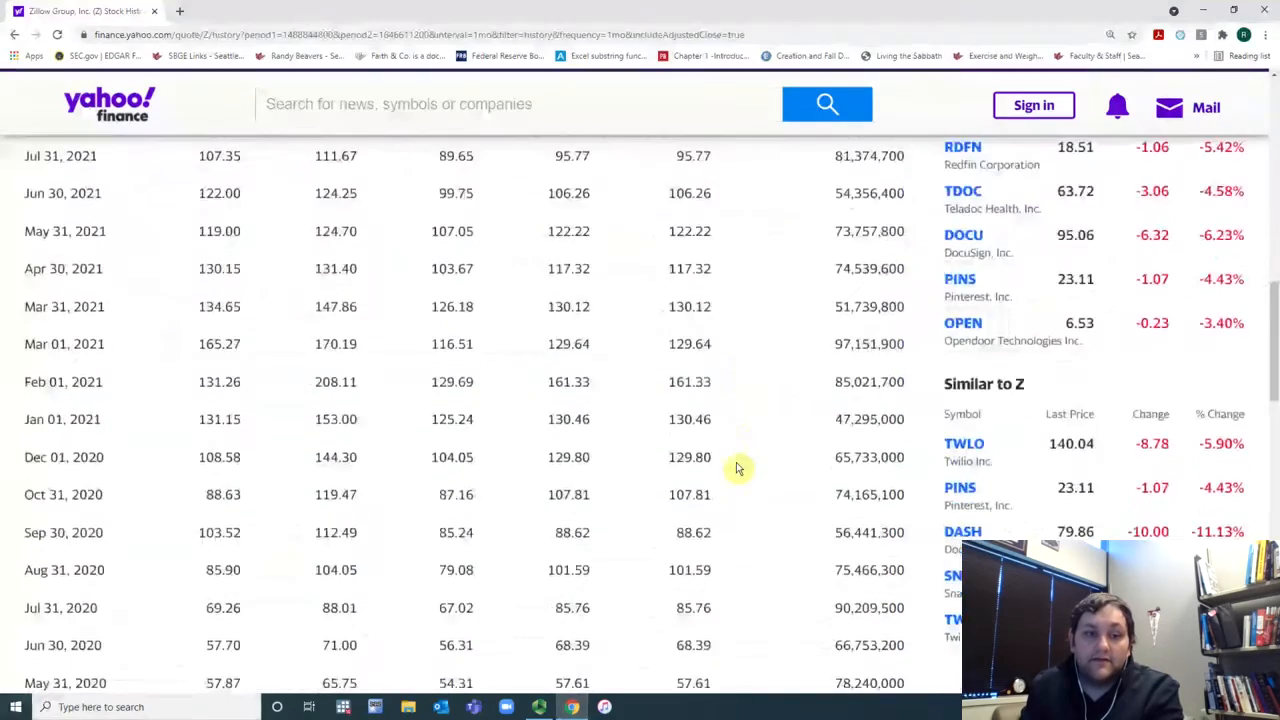
{"action": "scroll", "coordinate": [737, 462], "scroll_direction": "up", "scroll_amount": 10}
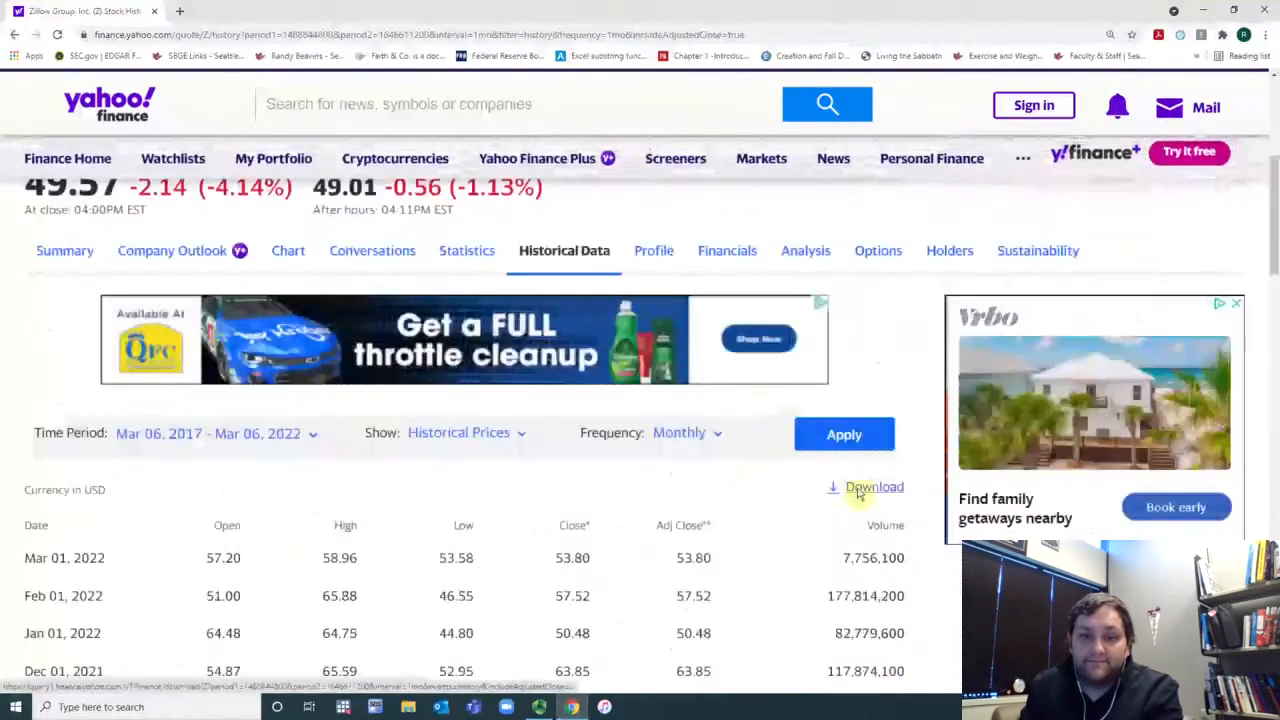
{"action": "left_click", "coordinate": [864, 490]}
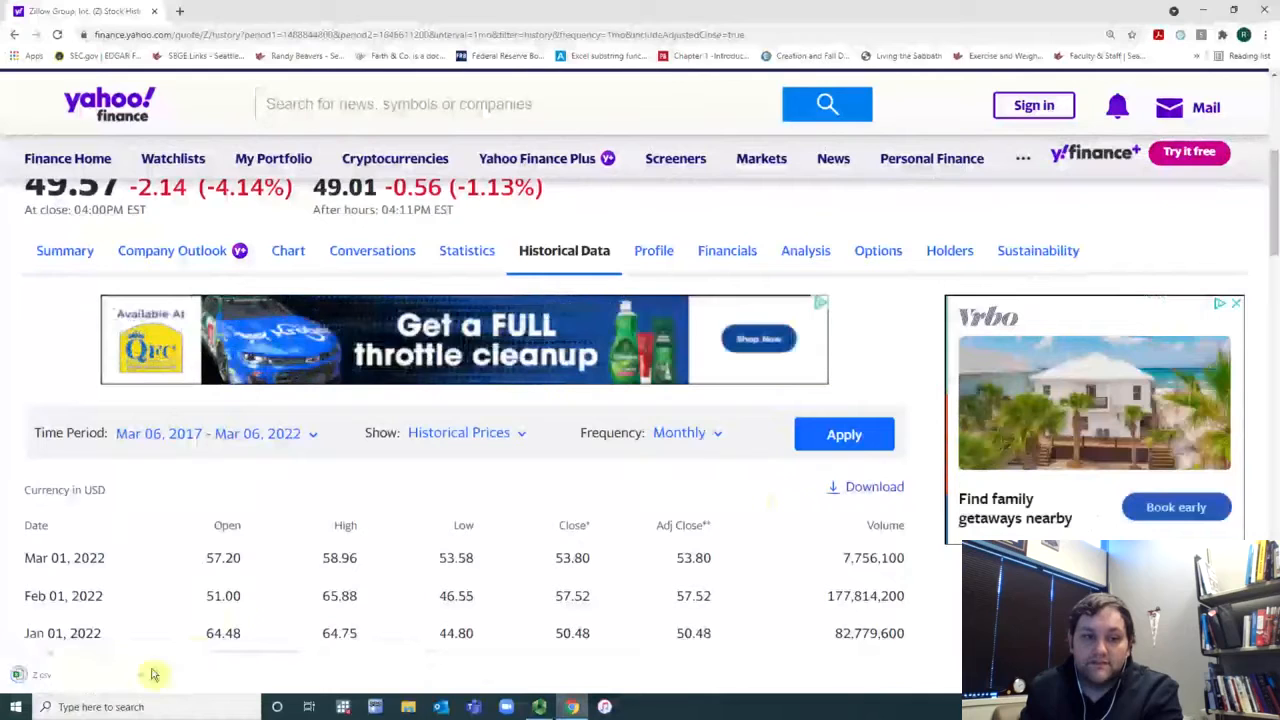
{"action": "left_click", "coordinate": [140, 683]}
{"action": "left_click", "coordinate": [194, 594]}
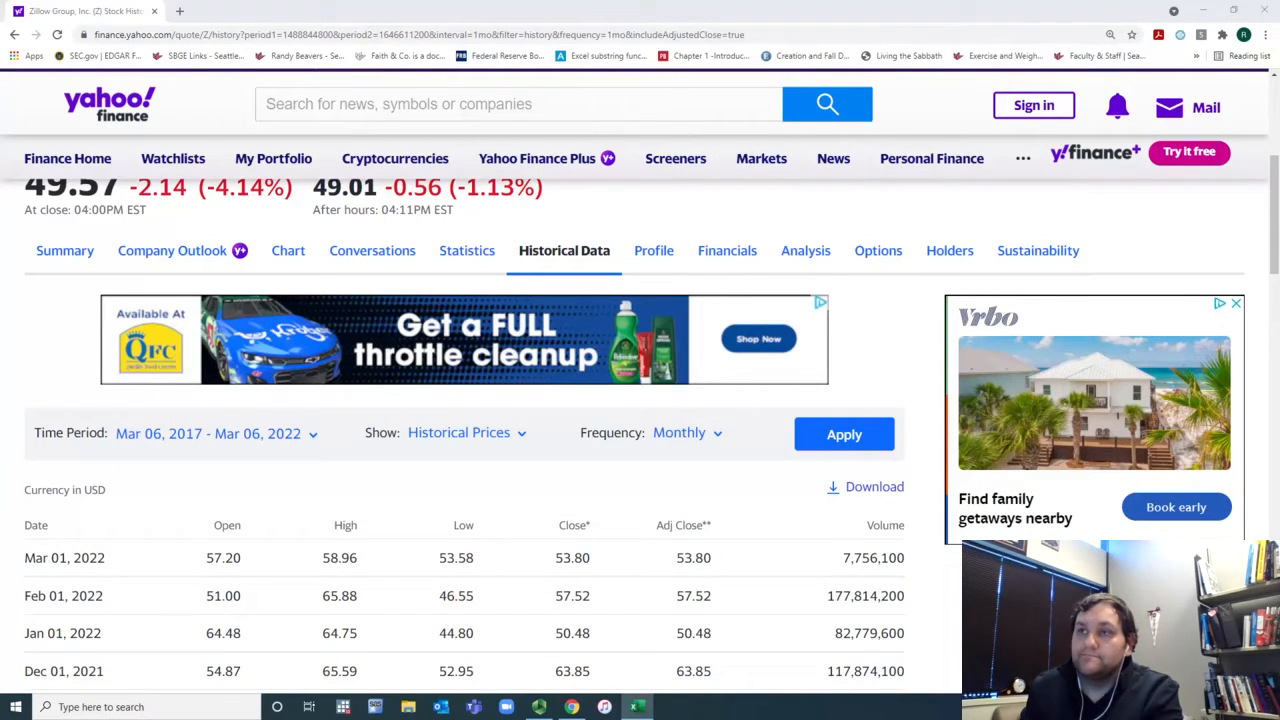
{"action": "left_click_drag", "start_coordinate": [1279, 205], "coordinate": [808, 138]}
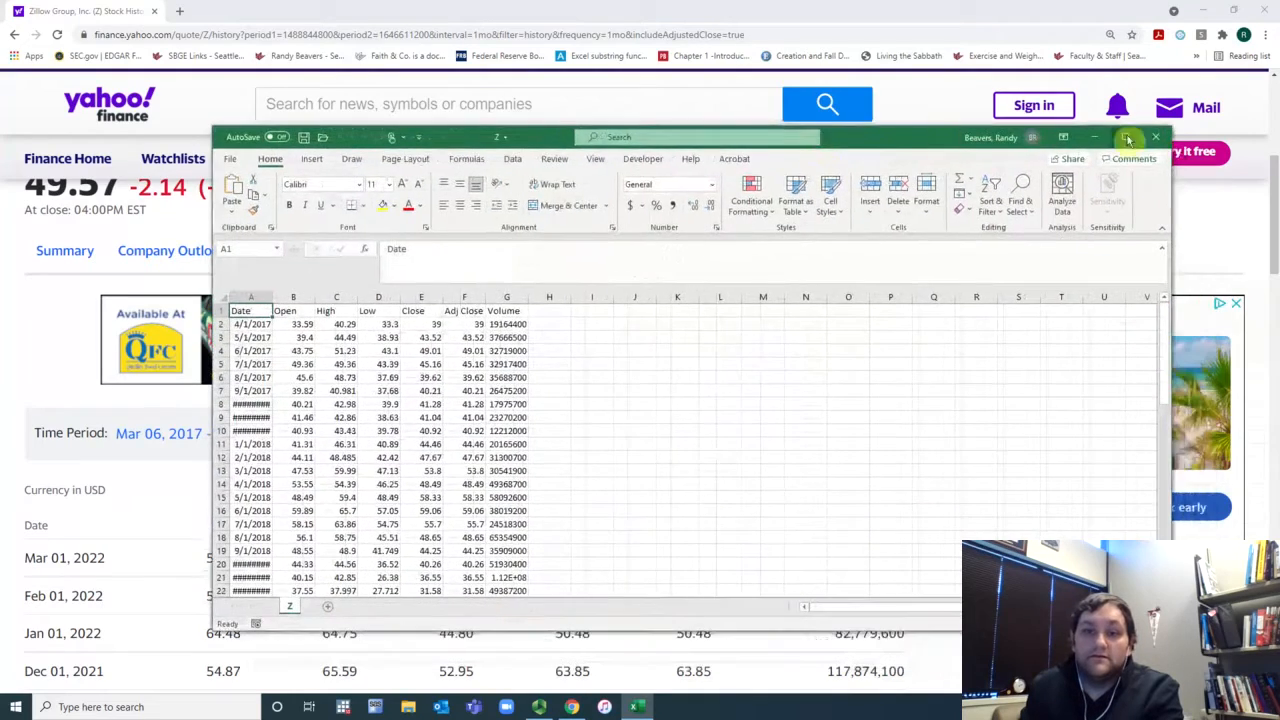
{"action": "left_click", "coordinate": [1125, 137]}
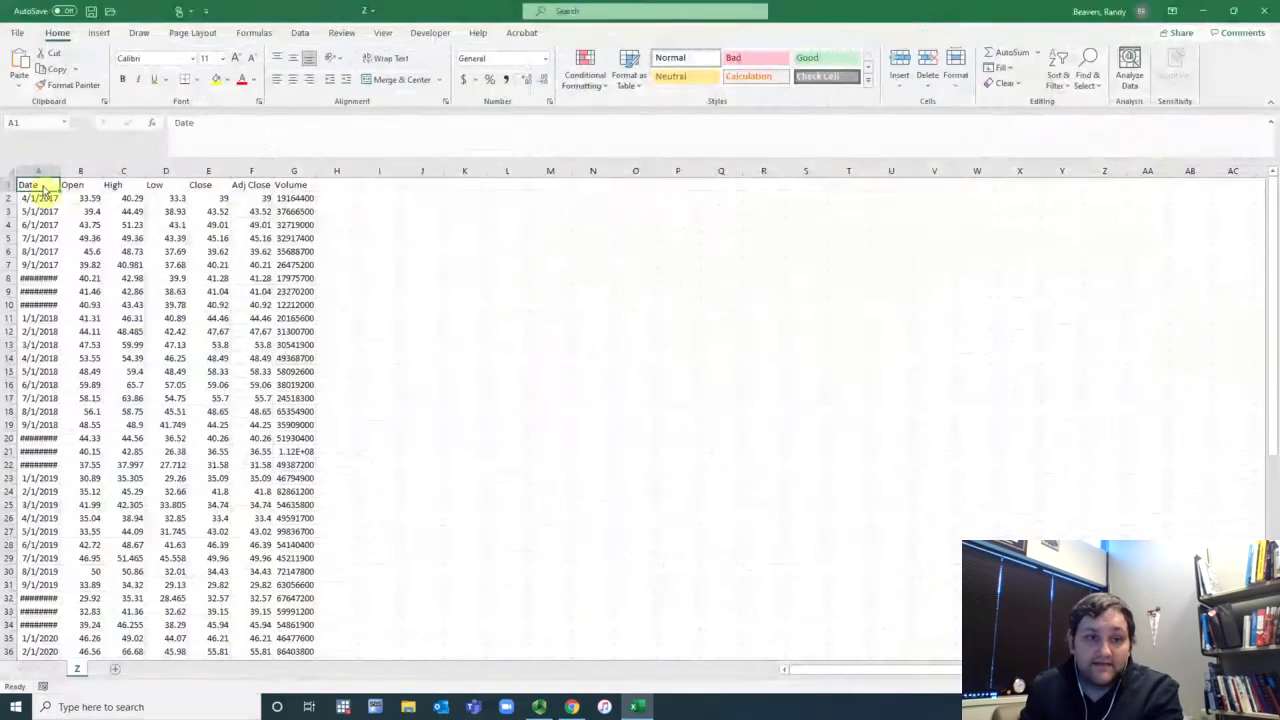
Step: Zoom in on the data and delete the Open, High, Low and Close columns
{"action": "left_click_drag", "start_coordinate": [34, 183], "coordinate": [310, 280]}
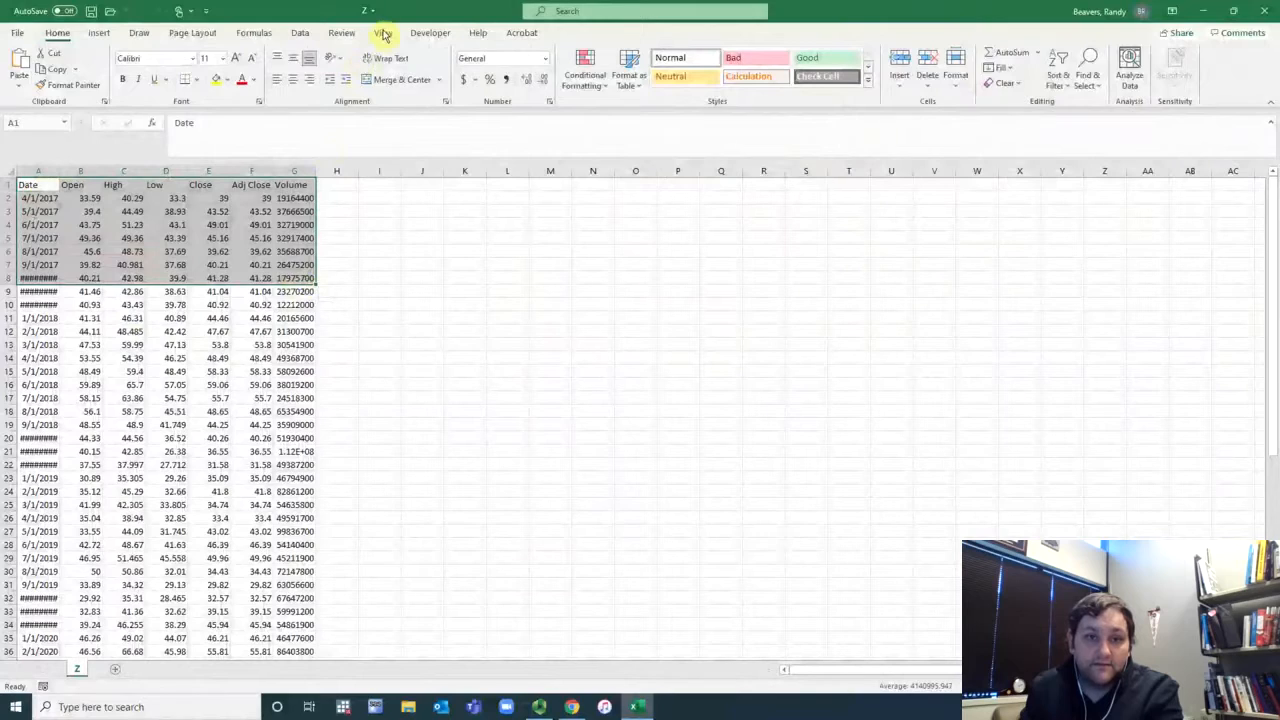
{"action": "left_click", "coordinate": [384, 33]}
{"action": "left_click", "coordinate": [507, 76]}
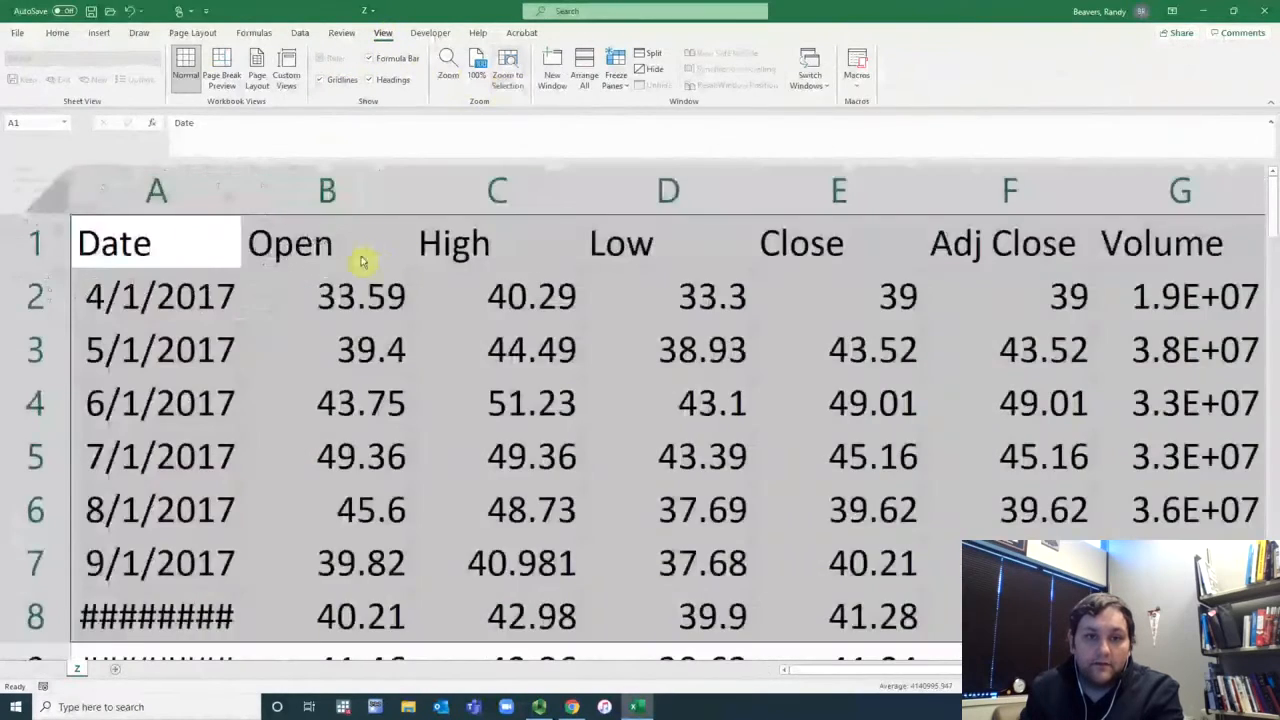
{"action": "left_click_drag", "start_coordinate": [372, 208], "coordinate": [815, 268]}
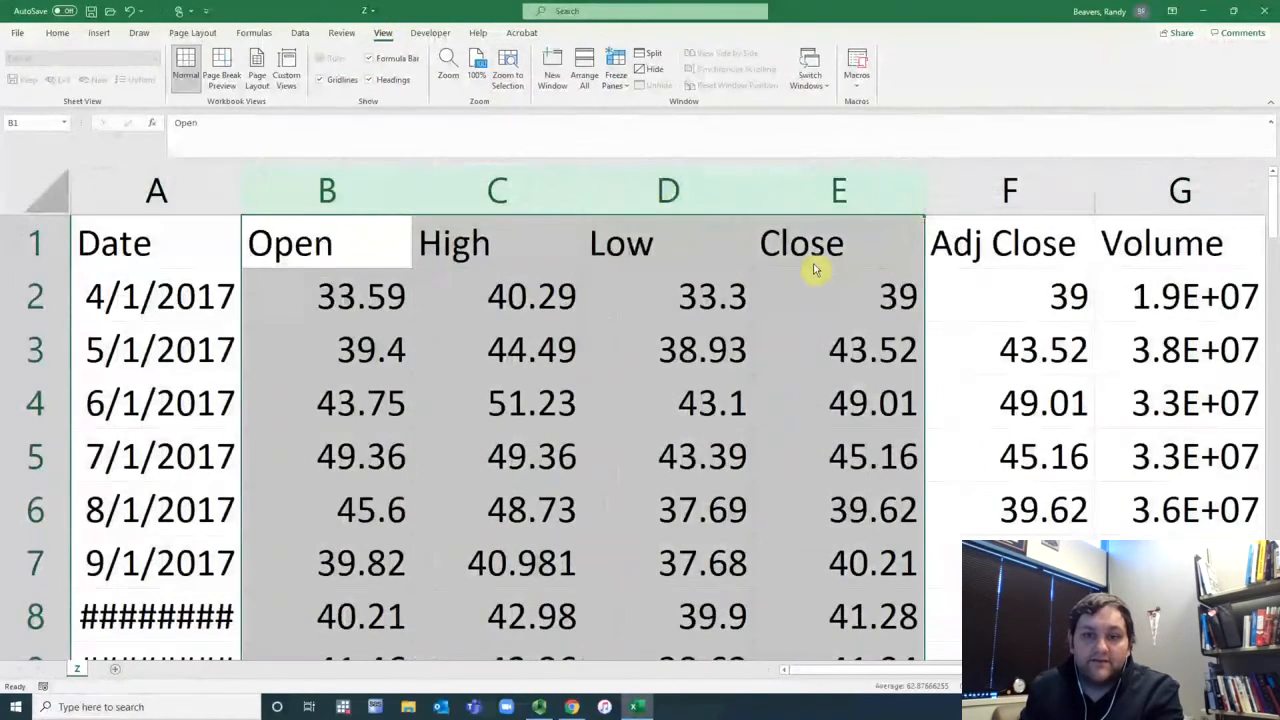
{"action": "right_click", "coordinate": [815, 268]}
{"action": "left_click", "coordinate": [855, 398]}
{"action": "left_click", "coordinate": [535, 205]}
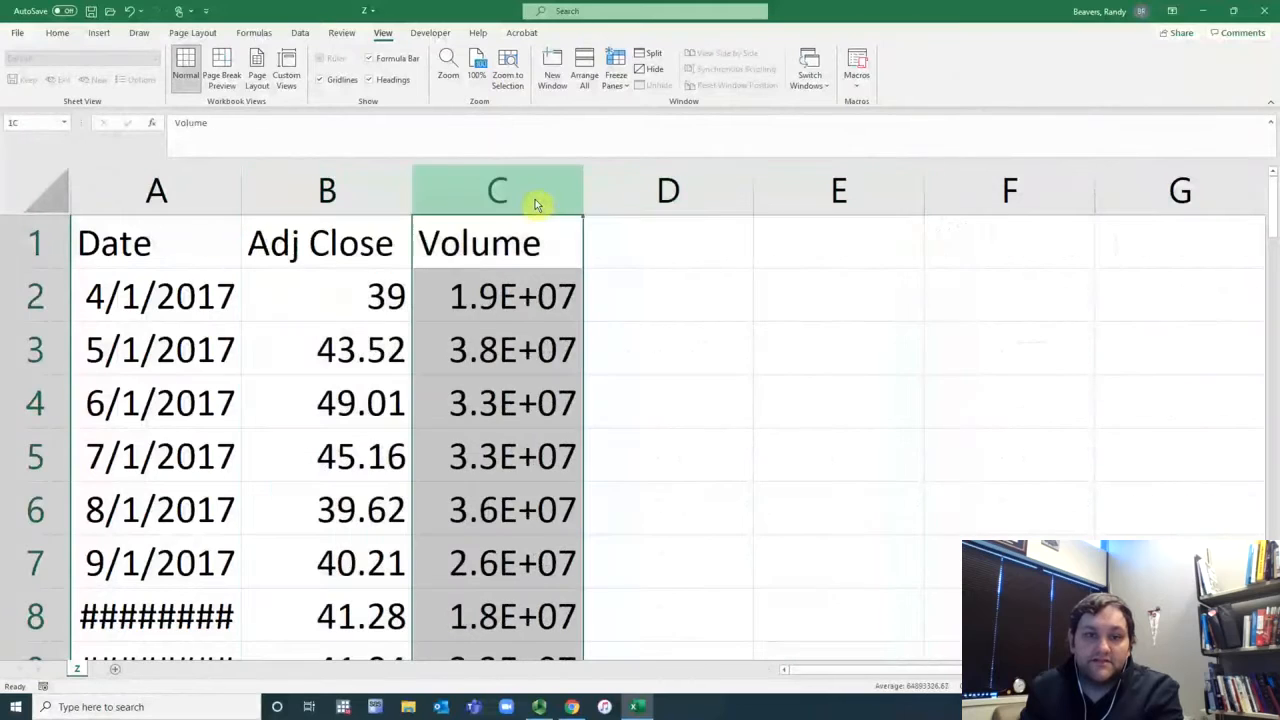
{"action": "right_click", "coordinate": [535, 205]}
{"action": "left_click", "coordinate": [577, 334]}
{"action": "left_click", "coordinate": [360, 258]}
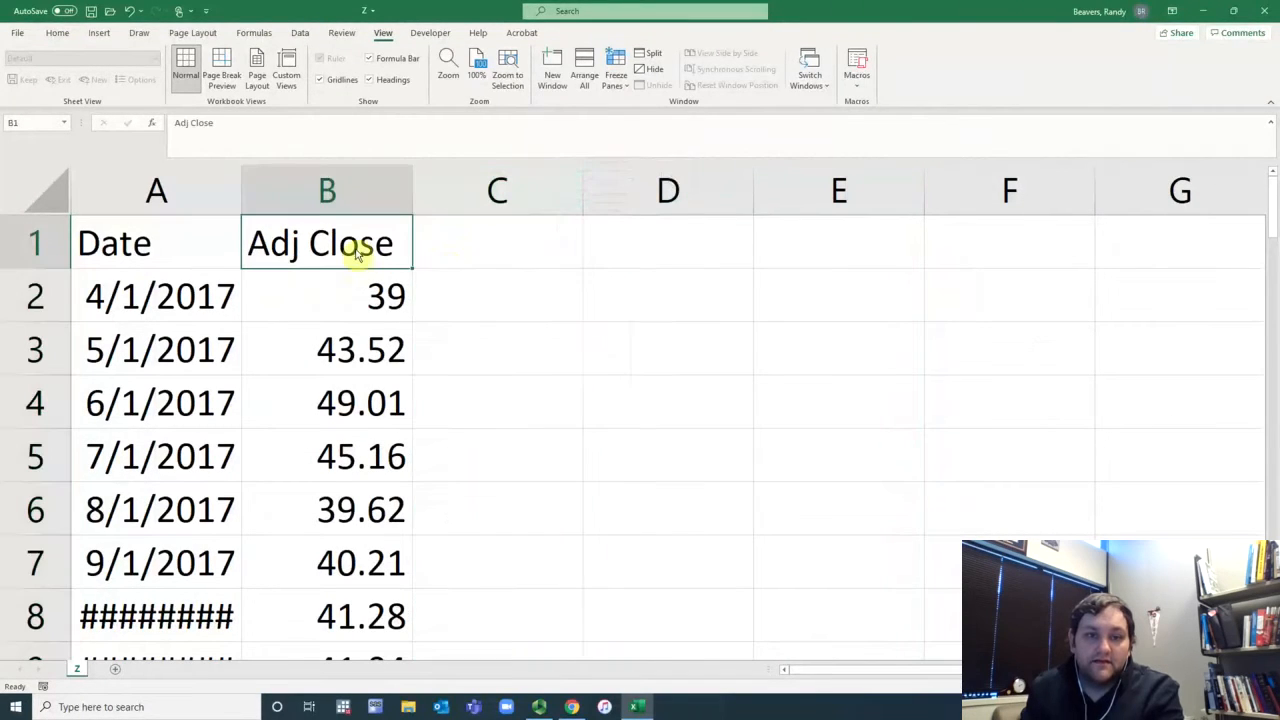
{"action": "key", "text": "ctrl+z"}
{"action": "left_click", "coordinate": [544, 262]}
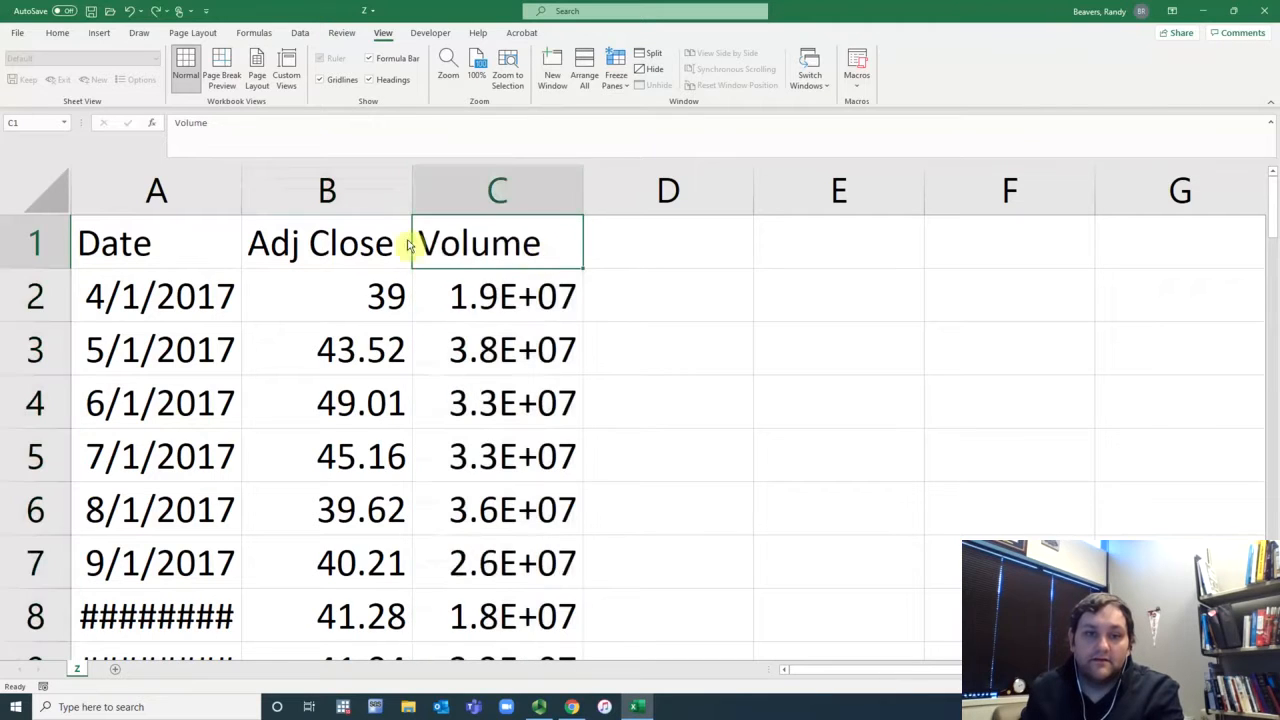
Step: Rename the Adj Close header to Z
{"action": "left_click", "coordinate": [384, 245]}
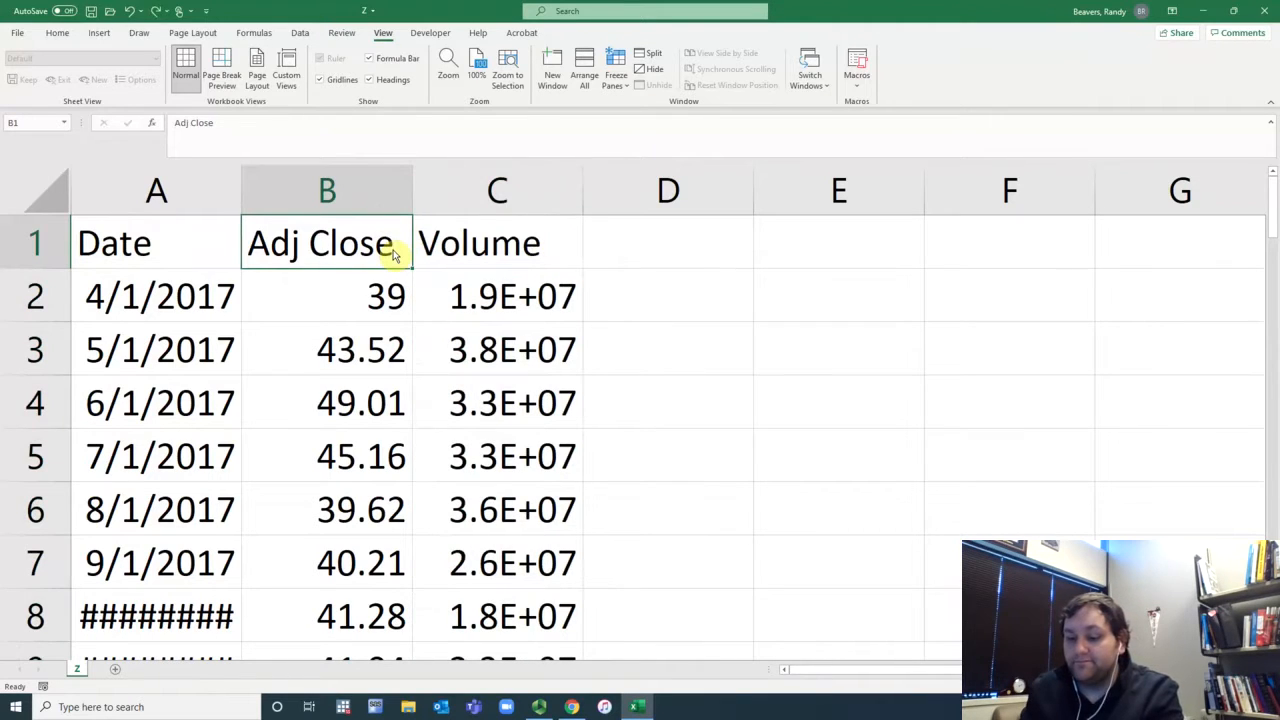
{"action": "double_click", "coordinate": [364, 256]}
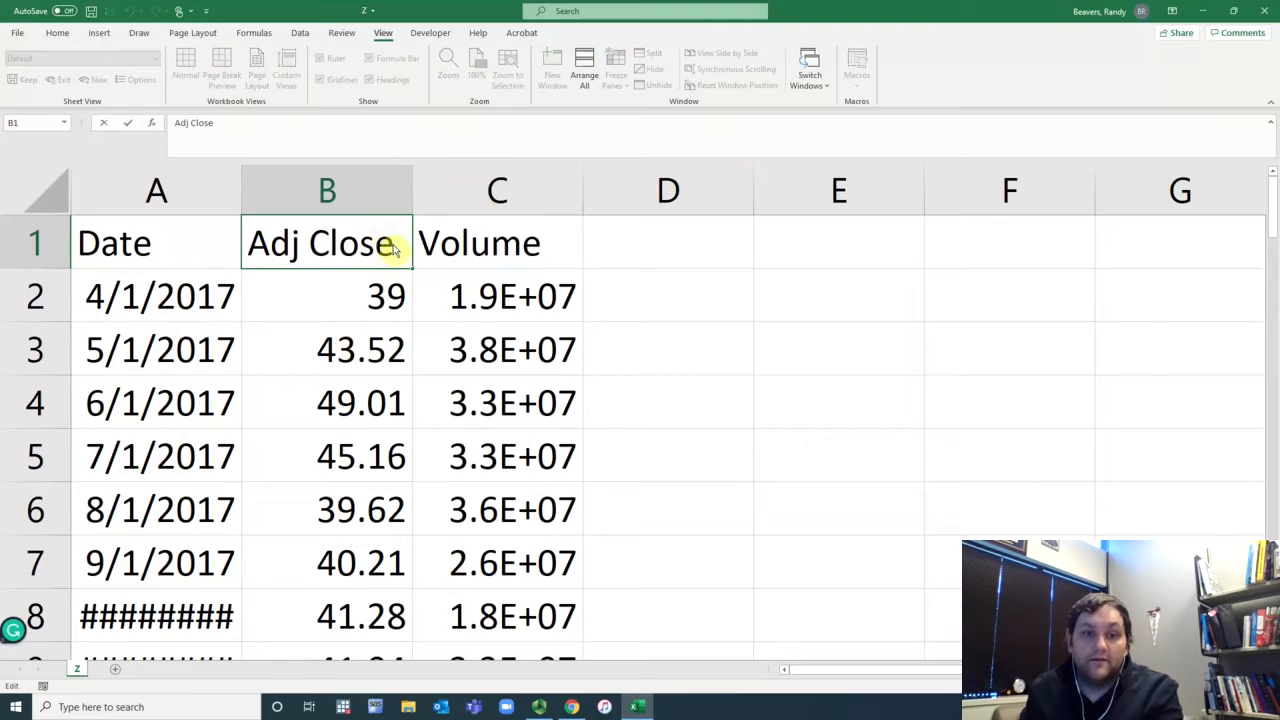
{"action": "left_click_drag", "start_coordinate": [393, 249], "coordinate": [265, 256]}
{"action": "type", "text": "Z"}
{"action": "key", "text": "Return"}
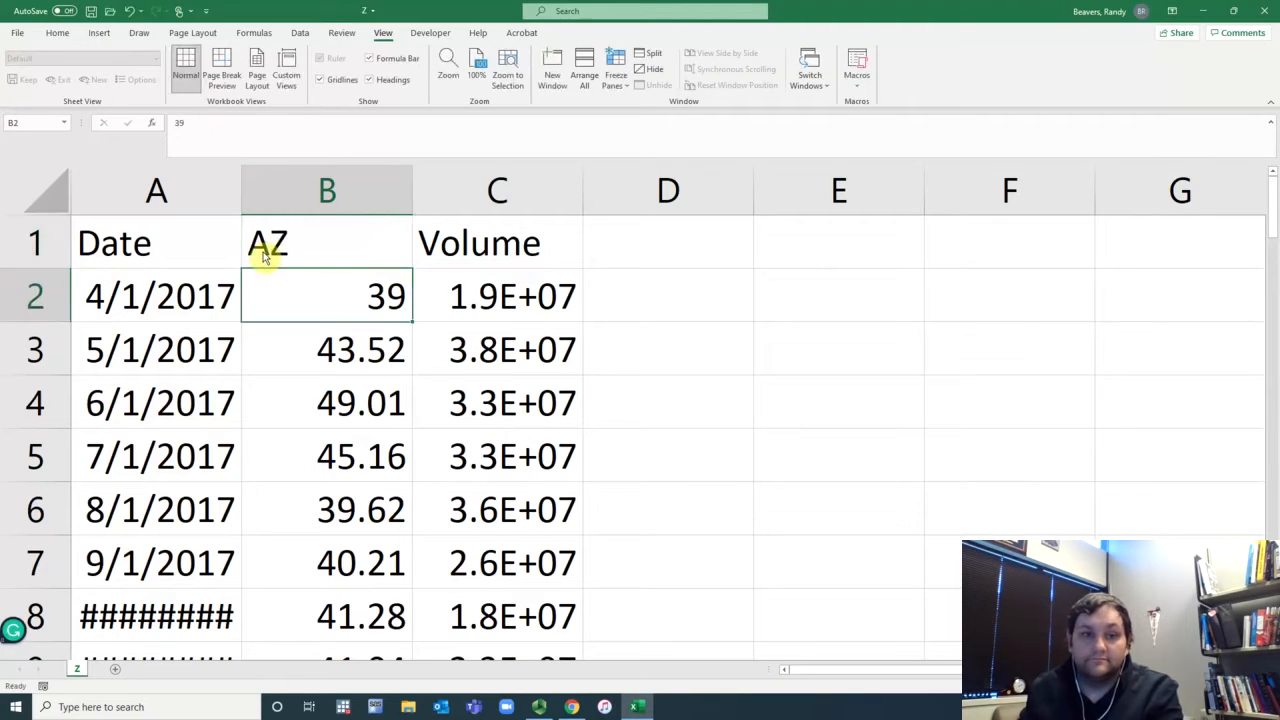
{"action": "left_click", "coordinate": [265, 256]}
{"action": "type", "text": "Z"}
{"action": "key", "text": "Return"}
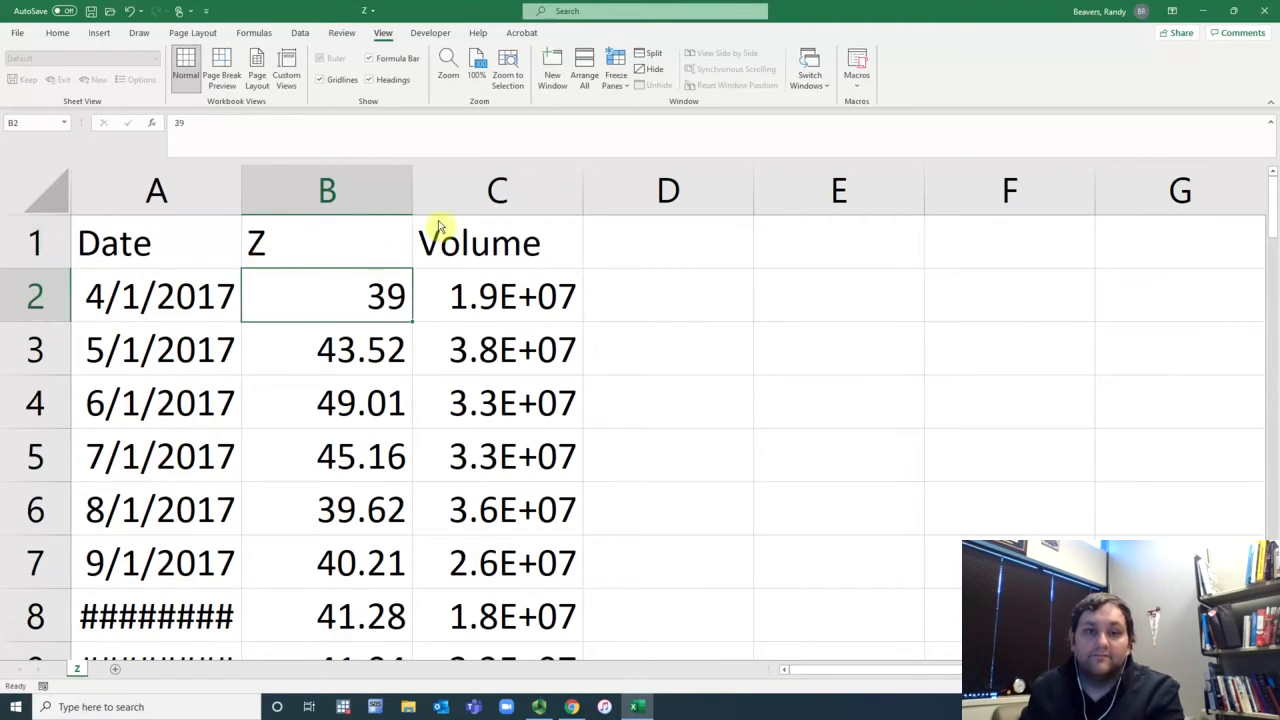
Step: Delete the Volume column
{"action": "left_click", "coordinate": [463, 213]}
{"action": "right_click", "coordinate": [463, 213]}
{"action": "left_click", "coordinate": [534, 348]}
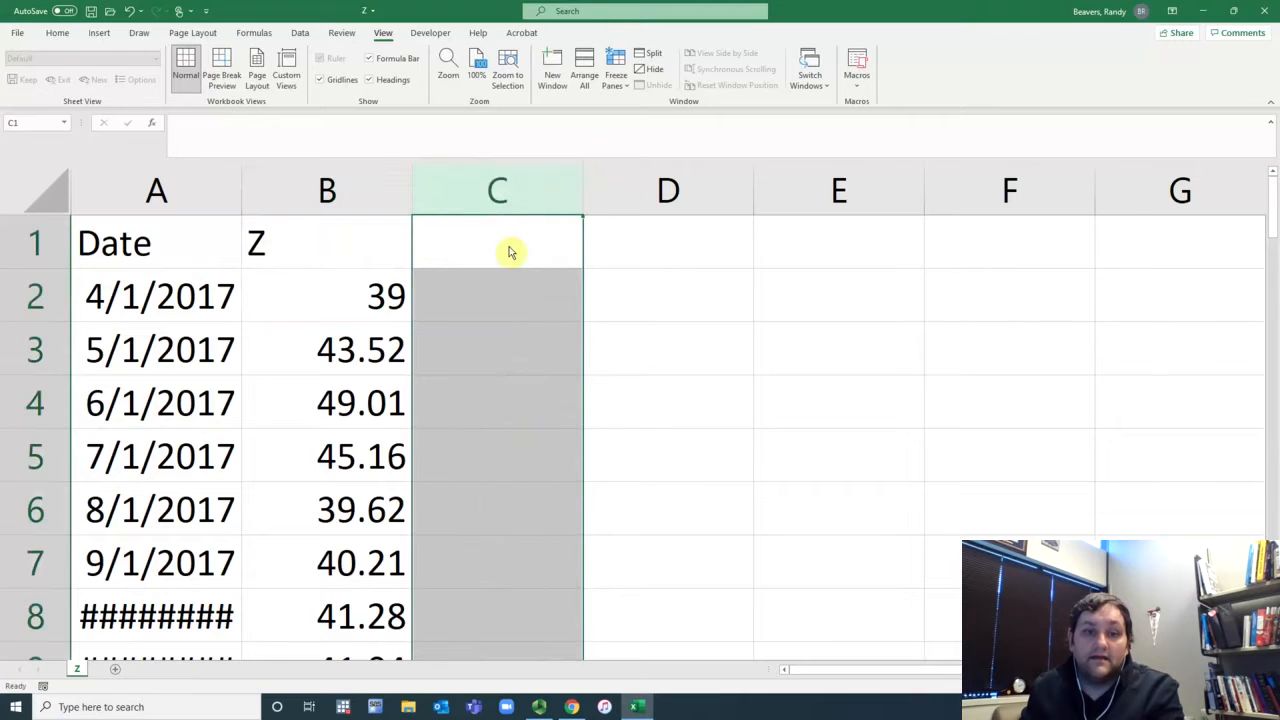
Step: Enter the monthly return formula =B3/B2-1 in cell C3
{"action": "left_click", "coordinate": [514, 251]}
{"action": "left_click", "coordinate": [511, 356]}
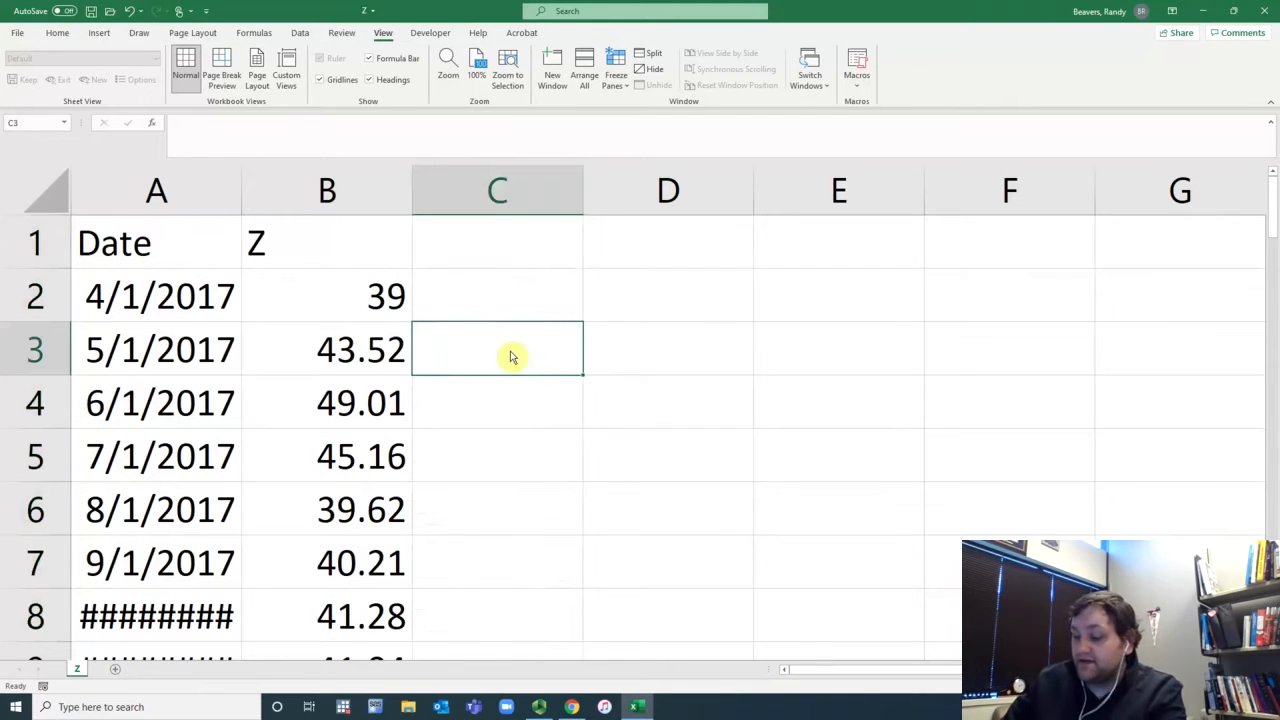
{"action": "type", "text": "="}
{"action": "left_click", "coordinate": [370, 347]}
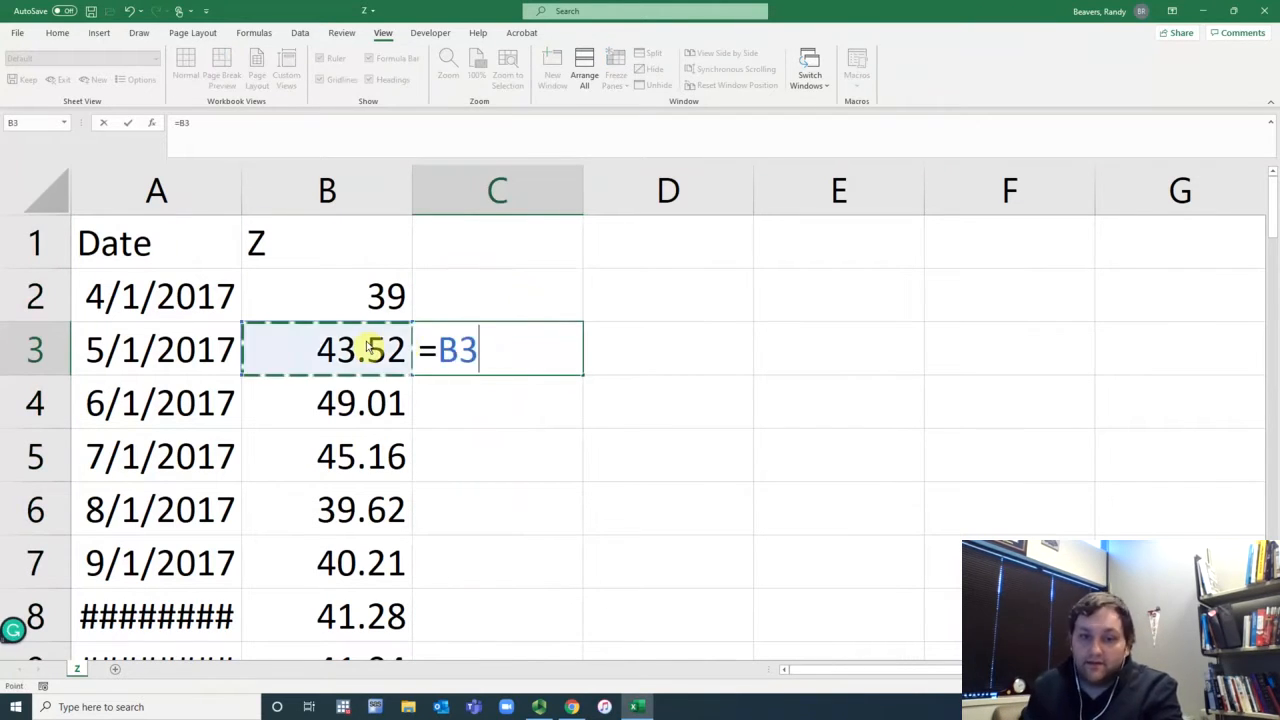
{"action": "type", "text": "/"}
{"action": "left_click", "coordinate": [358, 306]}
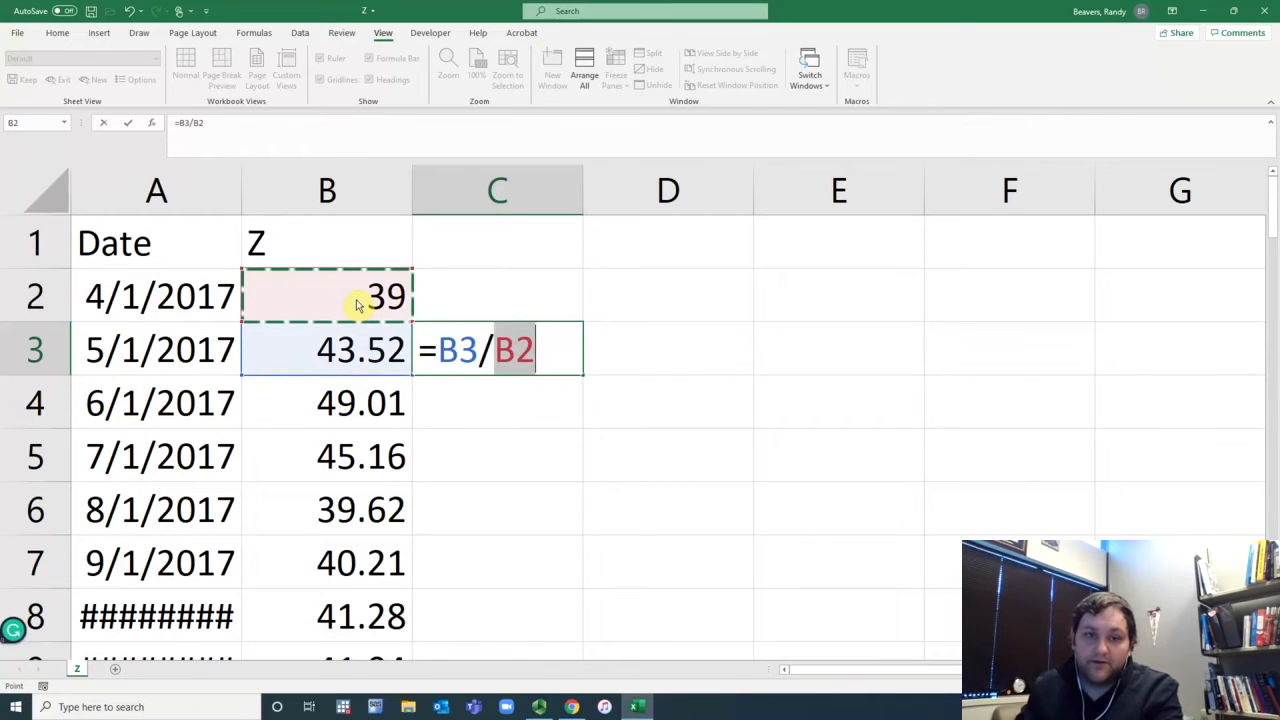
{"action": "type", "text": "-1"}
{"action": "key", "text": "Return"}
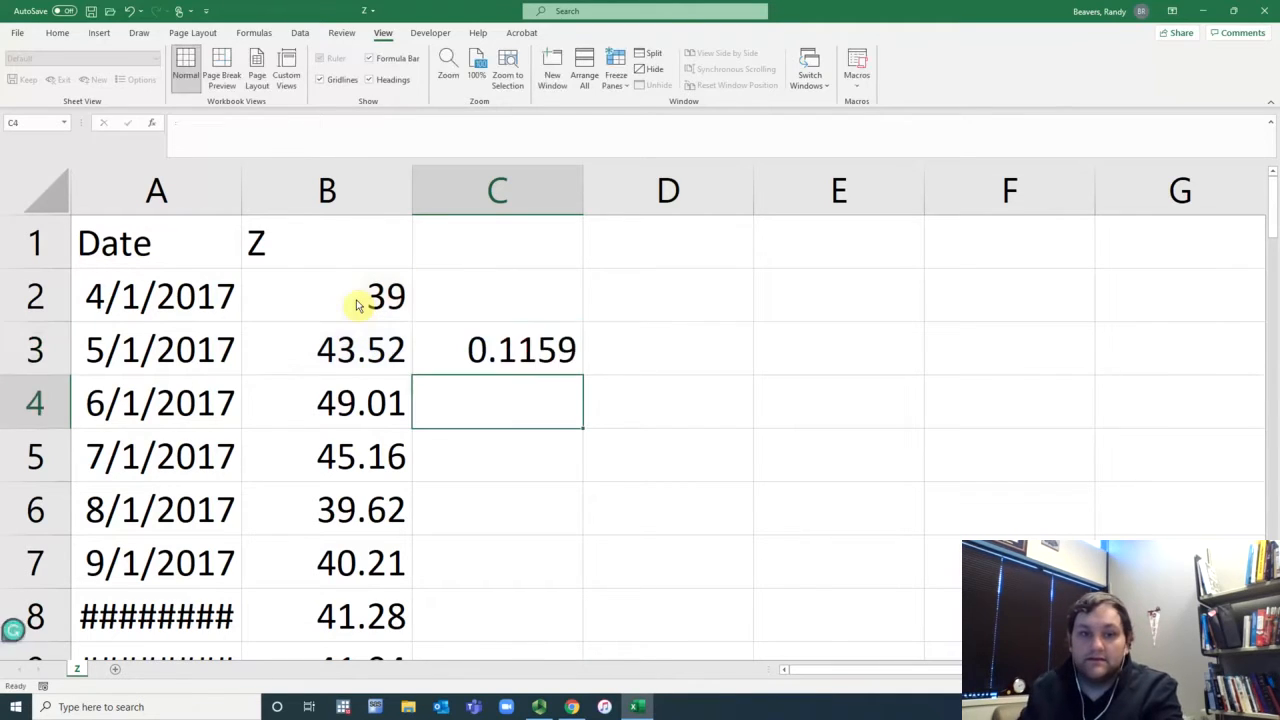
Step: Fill the return formula down the rest of column C
{"action": "left_click", "coordinate": [560, 360]}
{"action": "double_click", "coordinate": [584, 377]}
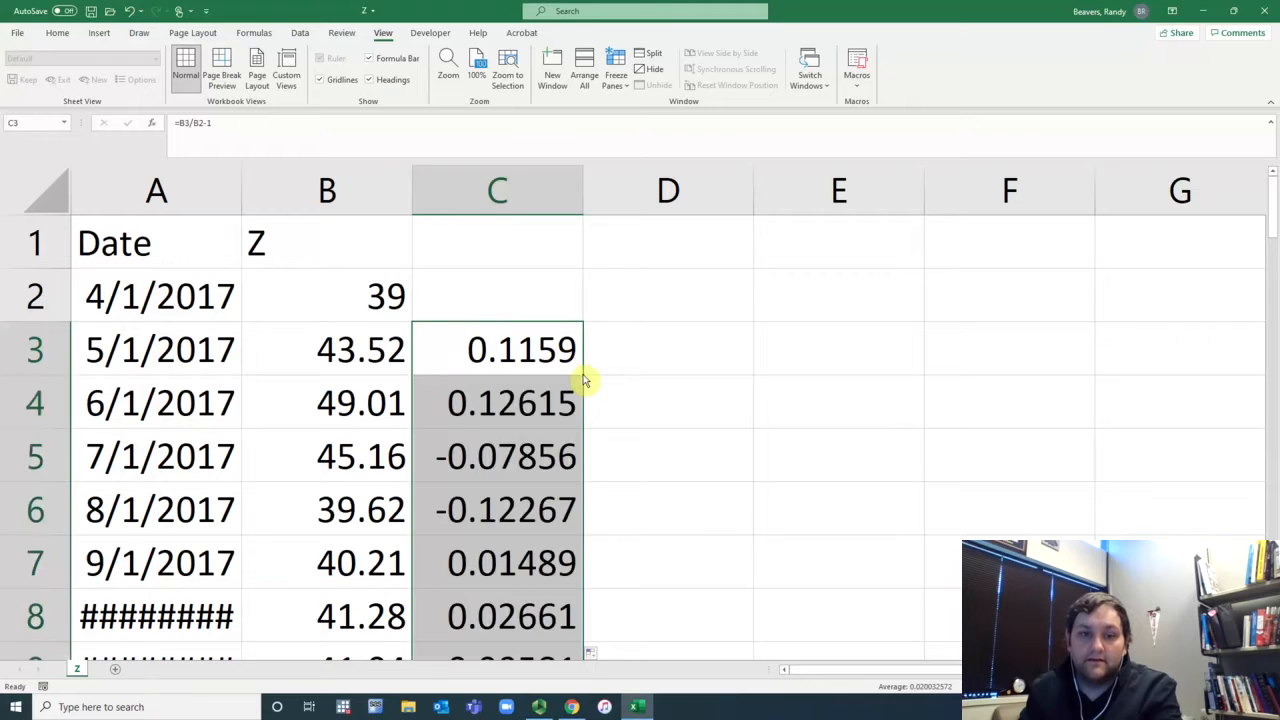
{"action": "left_click", "coordinate": [520, 306]}
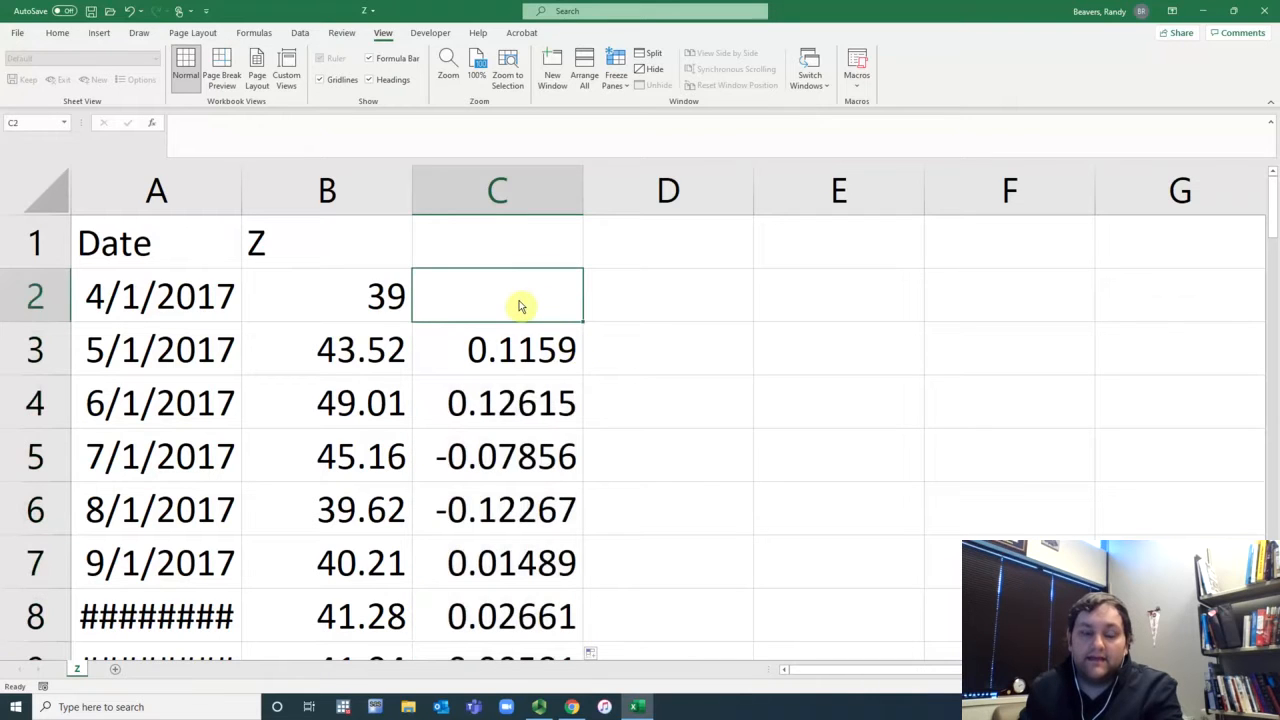
Step: Switch to the browser and open the SPY (SPDR S&P 500 ETF Trust) quote page on Yahoo Finance
{"action": "left_click", "coordinate": [573, 707]}
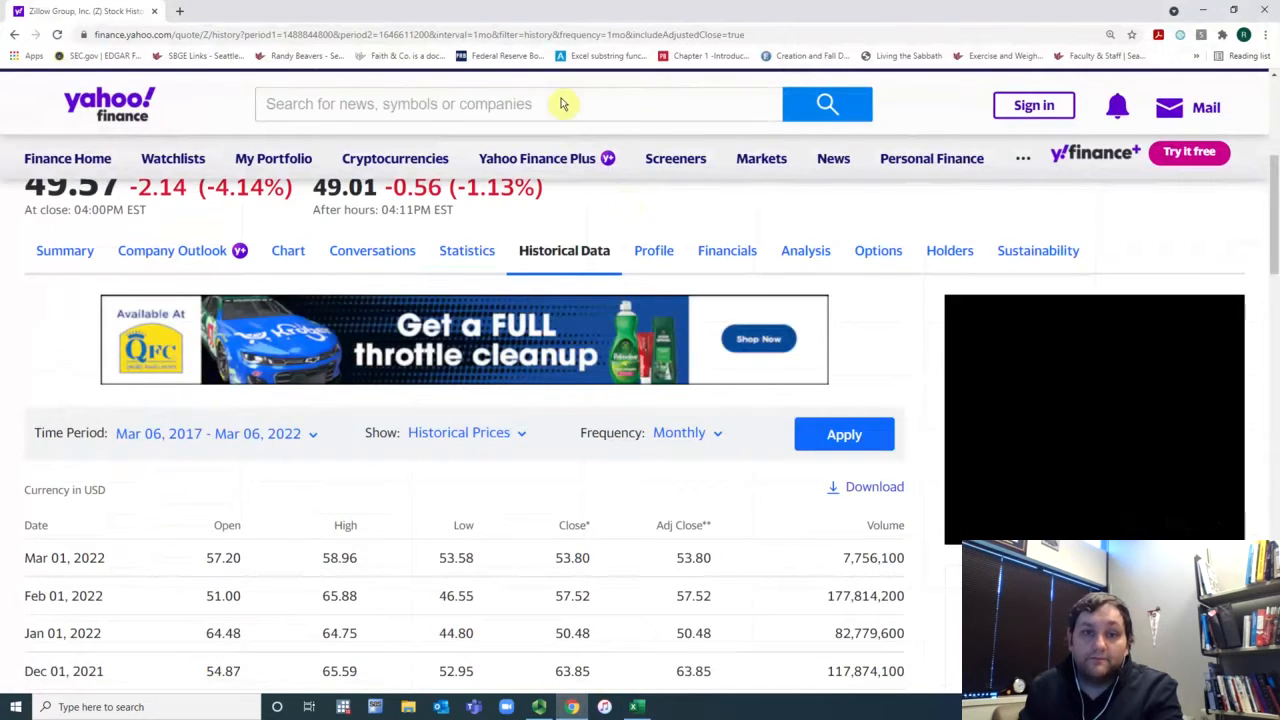
{"action": "left_click", "coordinate": [562, 104]}
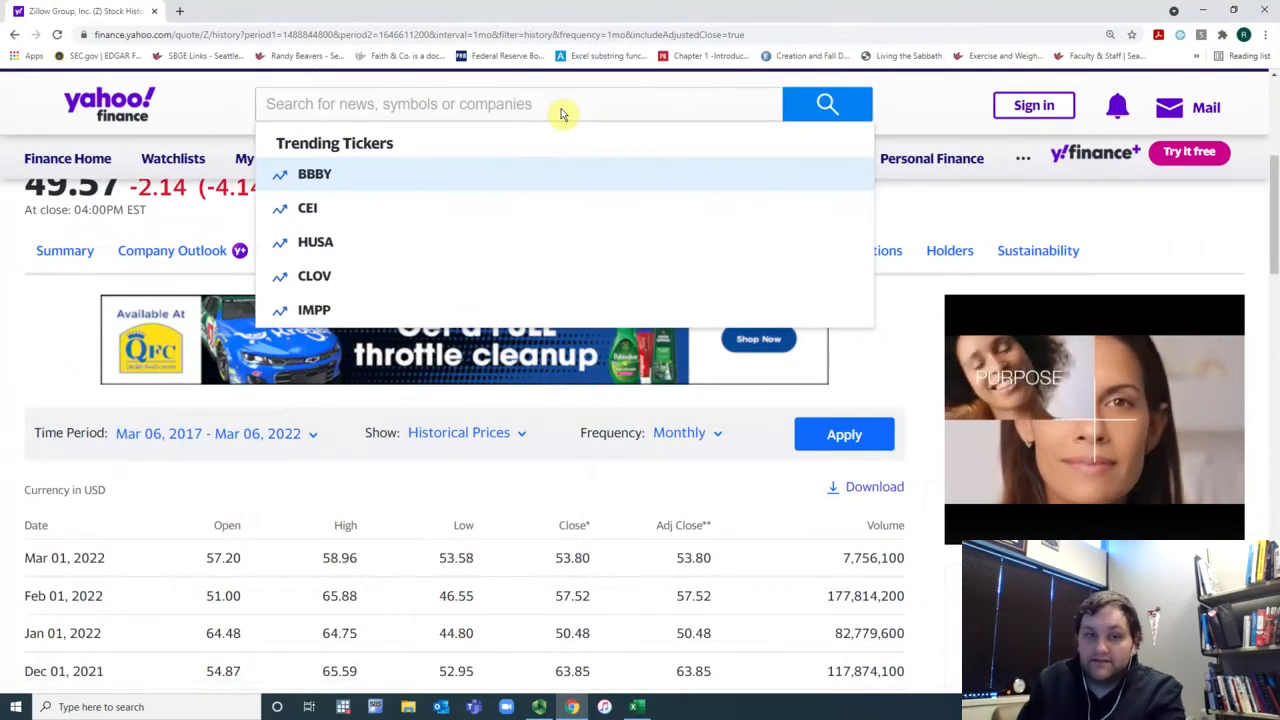
{"action": "type", "text": "^GSPC"}
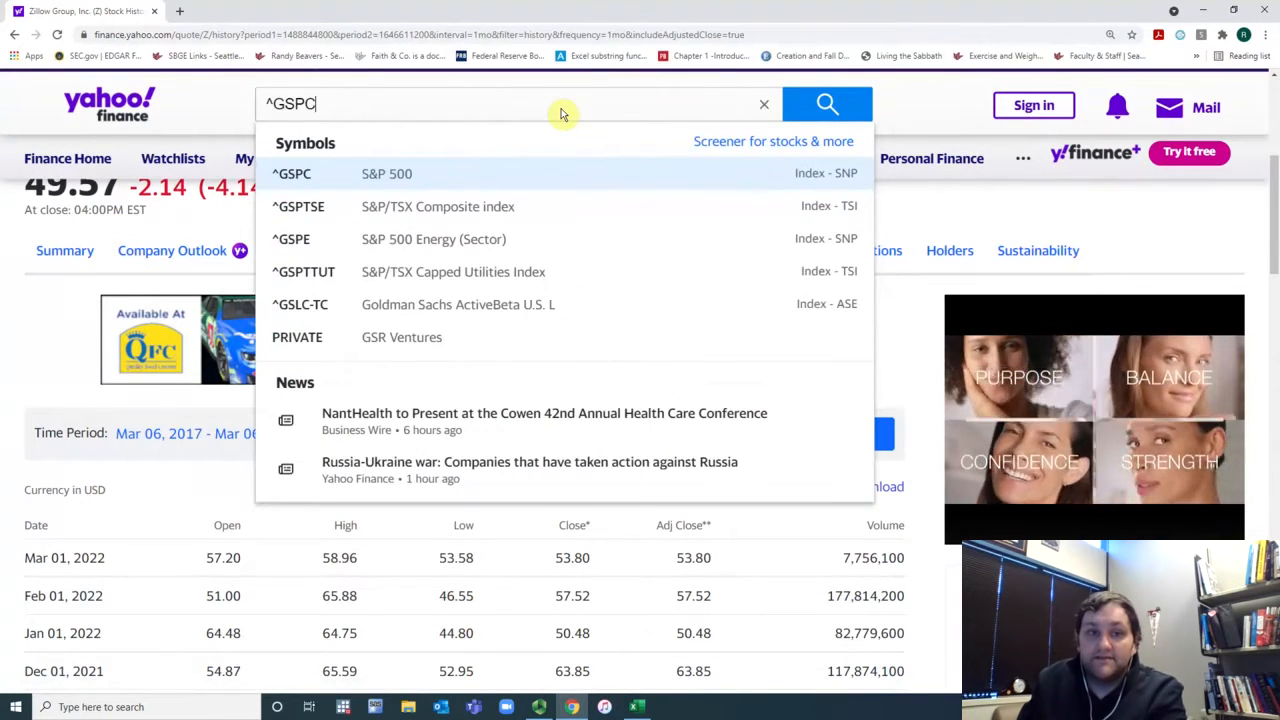
{"action": "type", "text": "SP"}
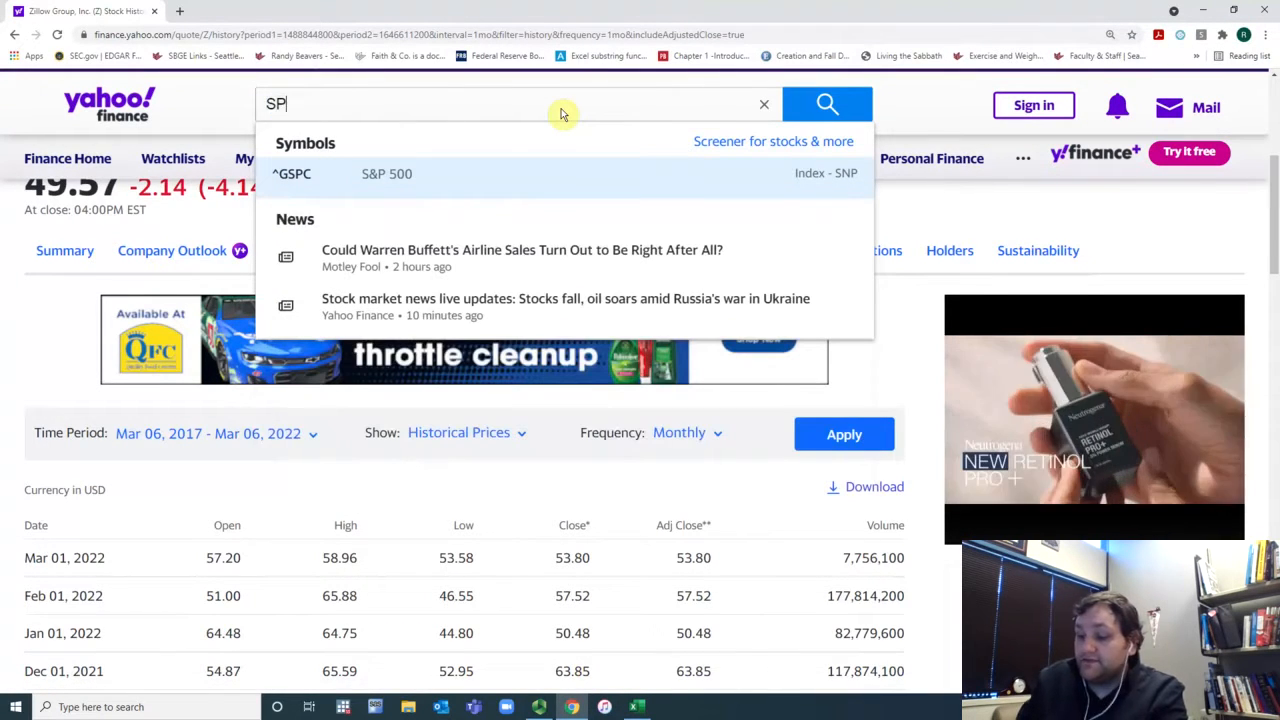
{"action": "type", "text": "Y"}
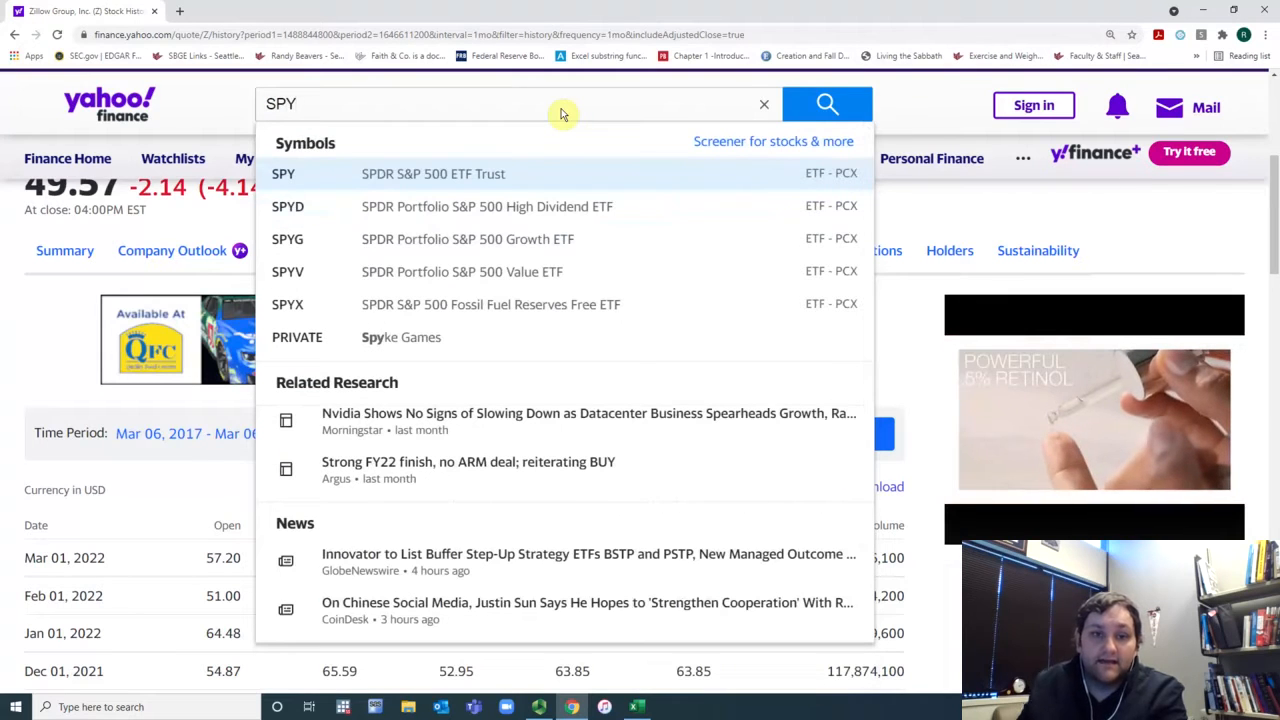
{"action": "left_click", "coordinate": [516, 173]}
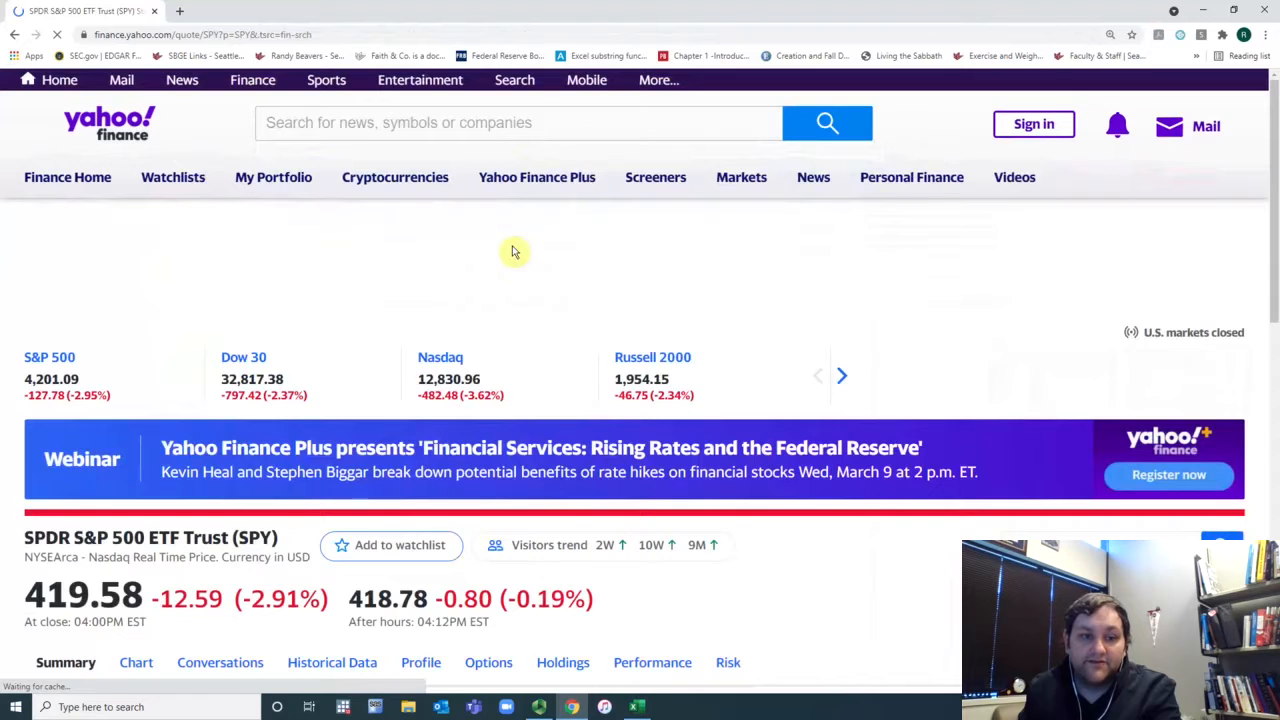
Step: Open SPY's historical data and set the time period to Mar 06, 2017 - Mar 06, 2022
{"action": "scroll", "coordinate": [510, 258], "scroll_direction": "down", "scroll_amount": 2}
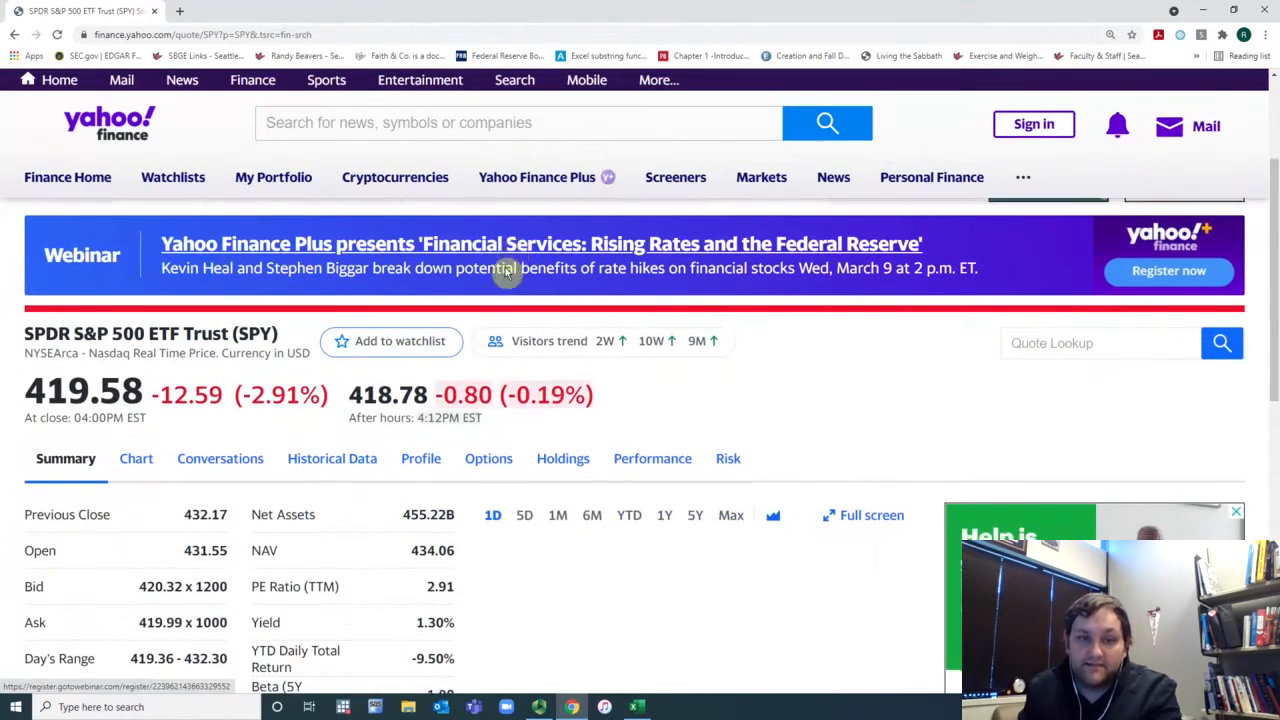
{"action": "scroll", "coordinate": [510, 262], "scroll_direction": "down", "scroll_amount": 2}
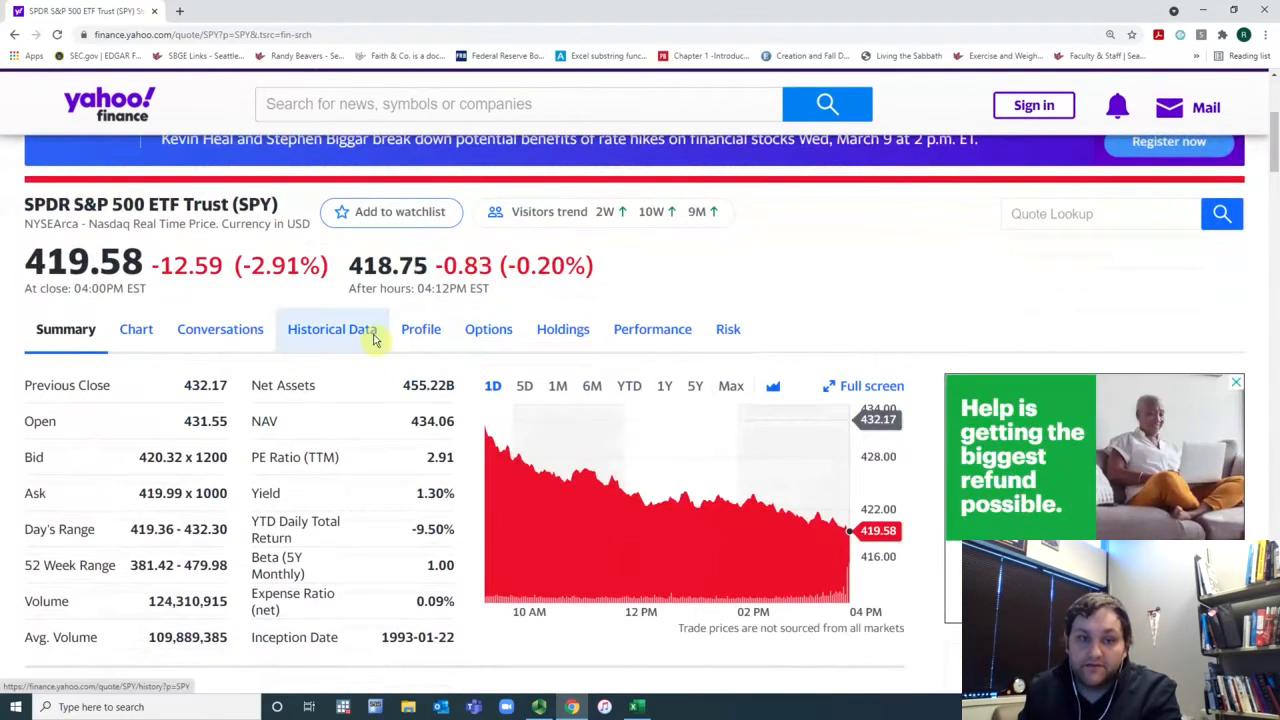
{"action": "left_click", "coordinate": [385, 329]}
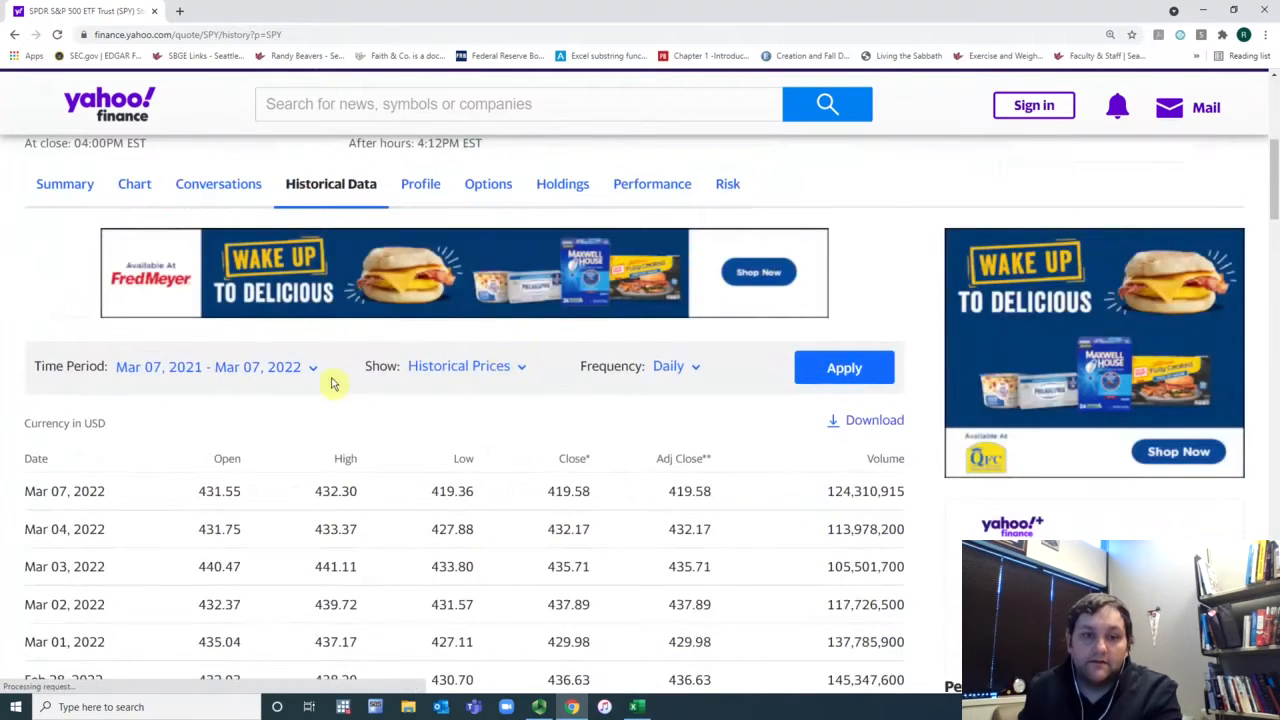
{"action": "left_click", "coordinate": [311, 369]}
{"action": "left_click", "coordinate": [262, 445]}
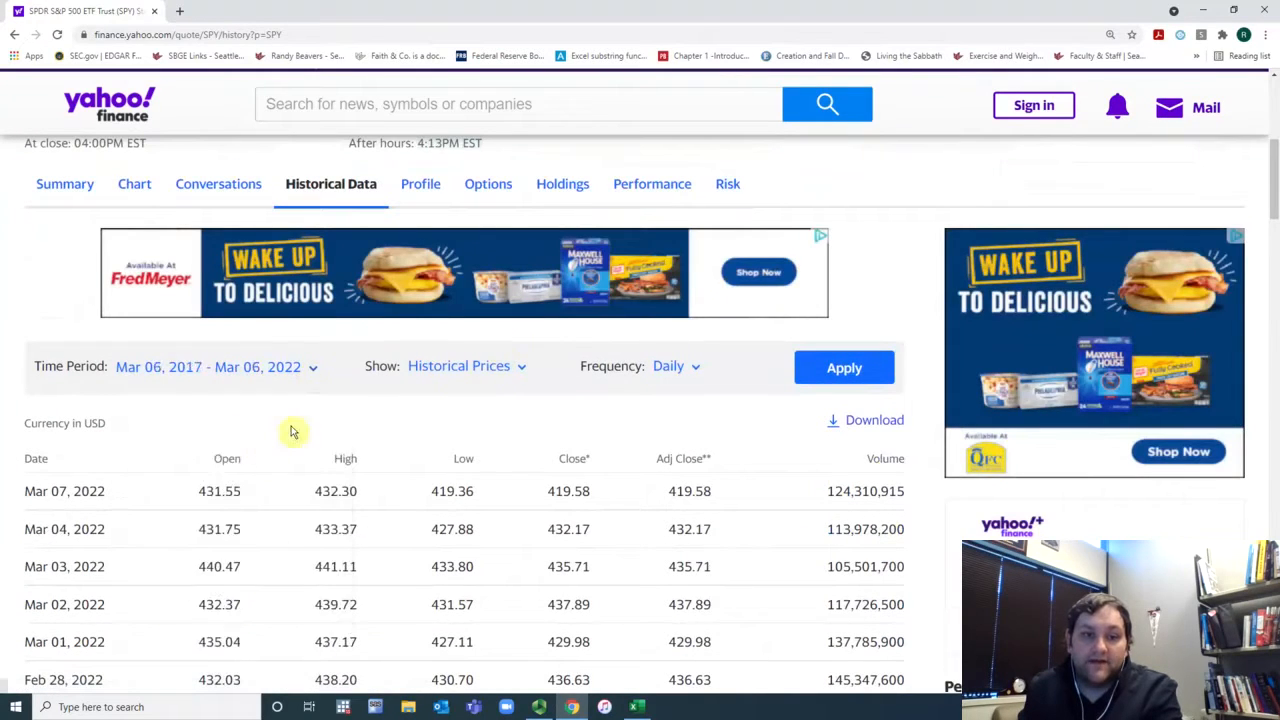
Step: Set the frequency to Monthly and apply the historical data settings
{"action": "left_click", "coordinate": [488, 370]}
{"action": "left_click", "coordinate": [660, 367]}
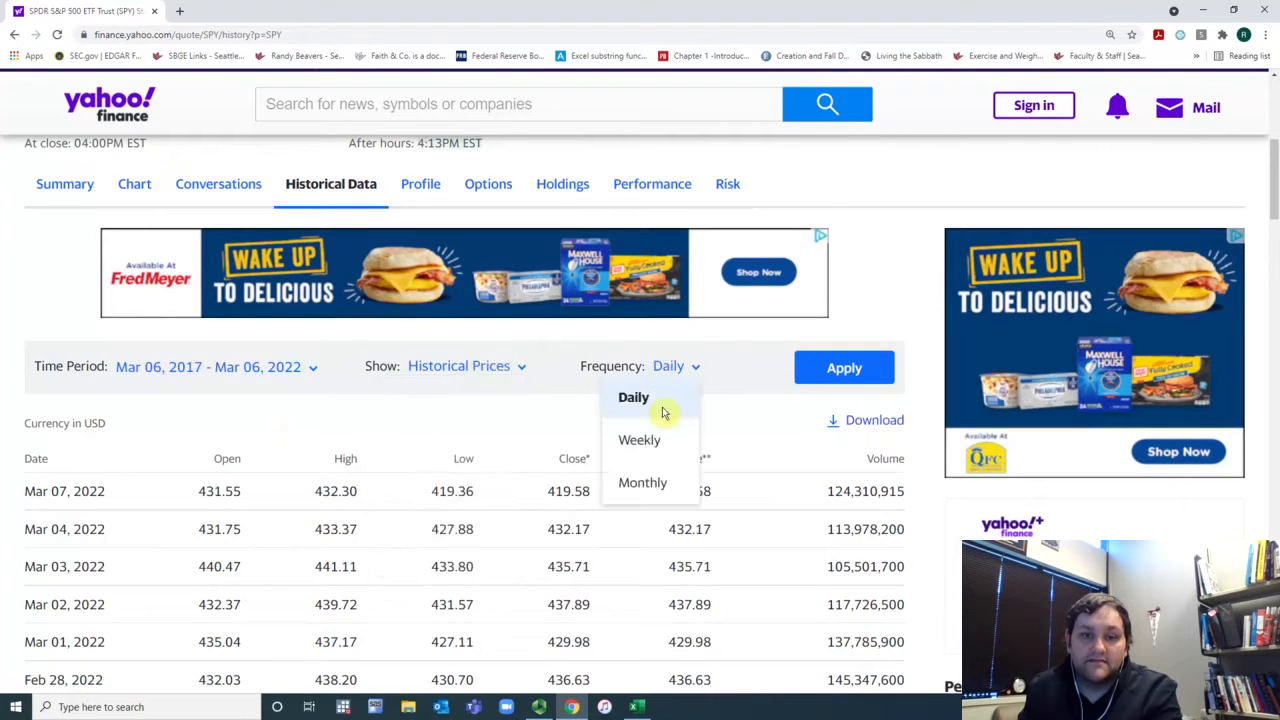
{"action": "left_click", "coordinate": [649, 482]}
{"action": "left_click", "coordinate": [843, 368]}
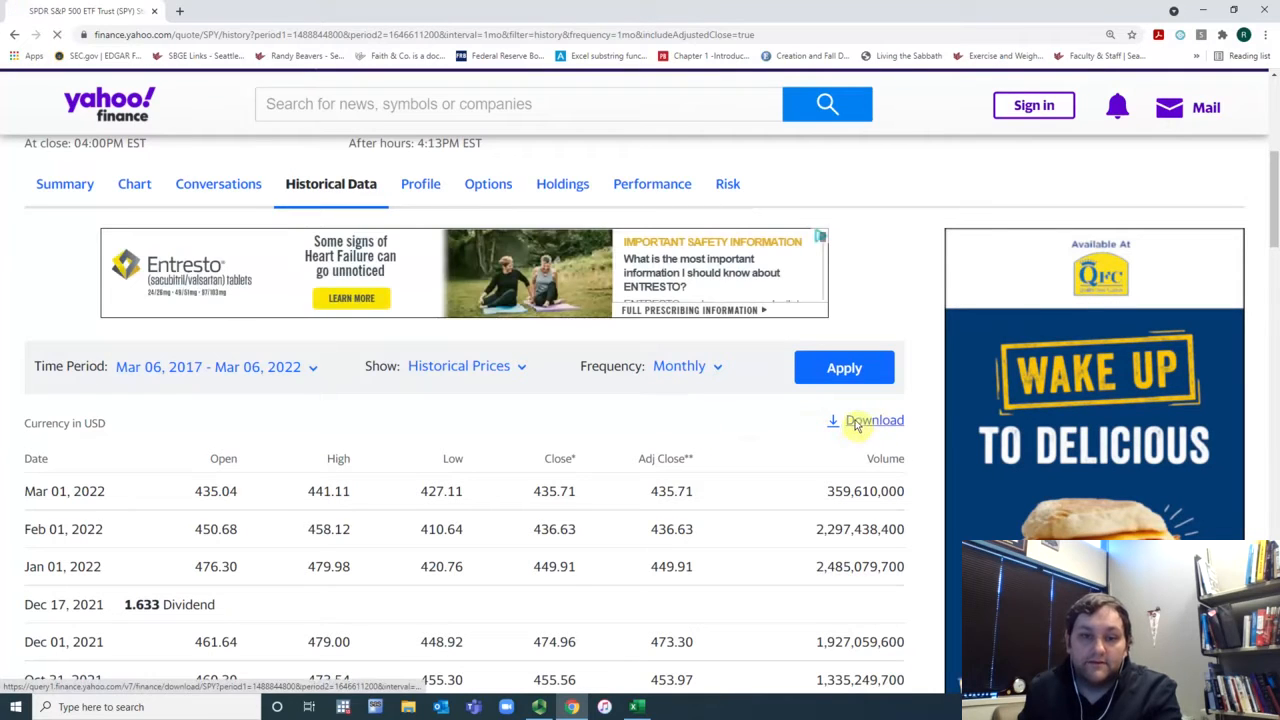
Step: Download the SPY price history and open the SPY.csv file
{"action": "left_click", "coordinate": [857, 421]}
{"action": "left_click", "coordinate": [145, 683]}
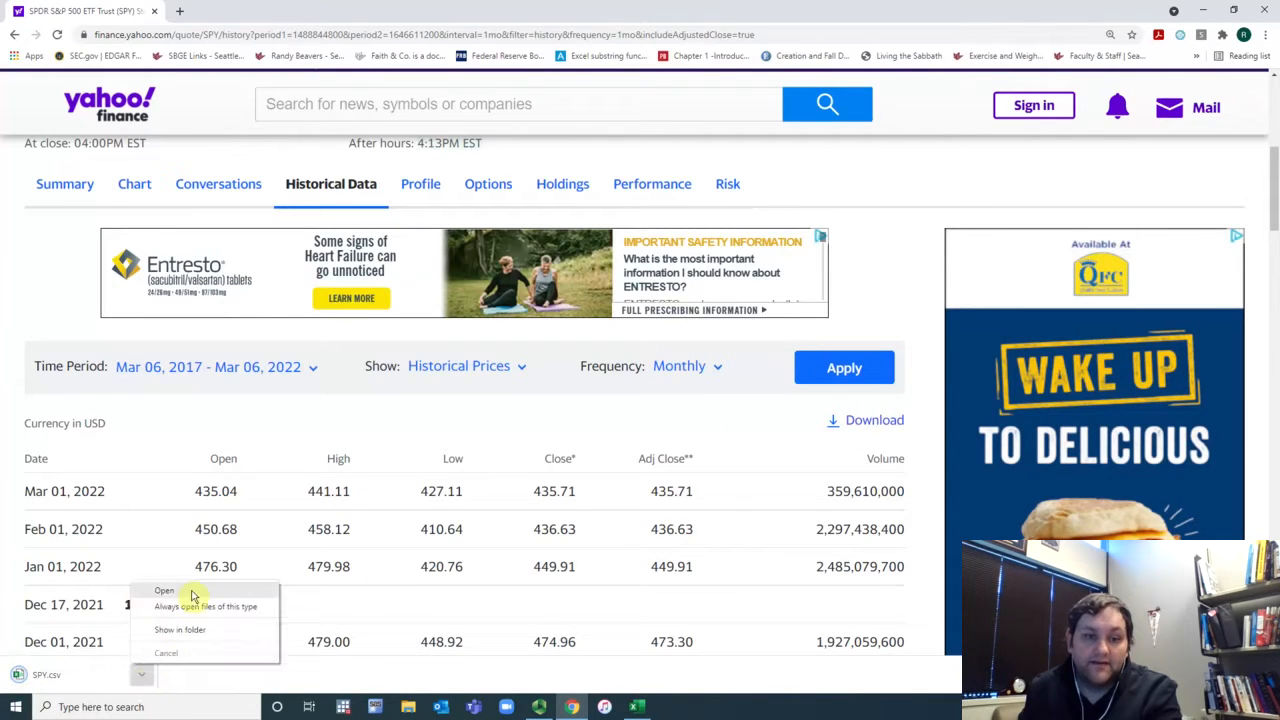
{"action": "left_click", "coordinate": [195, 594]}
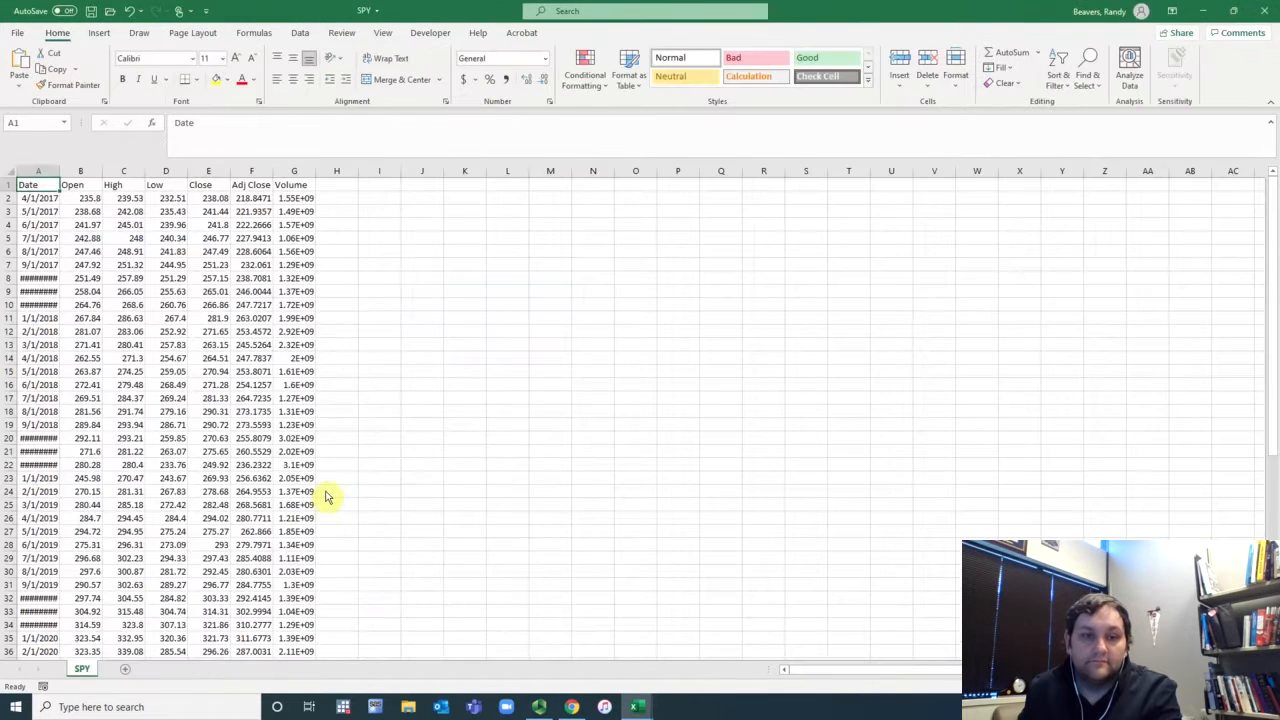
Step: Delete the Open, High, Low and Close columns from the SPY sheet
{"action": "left_click", "coordinate": [378, 34]}
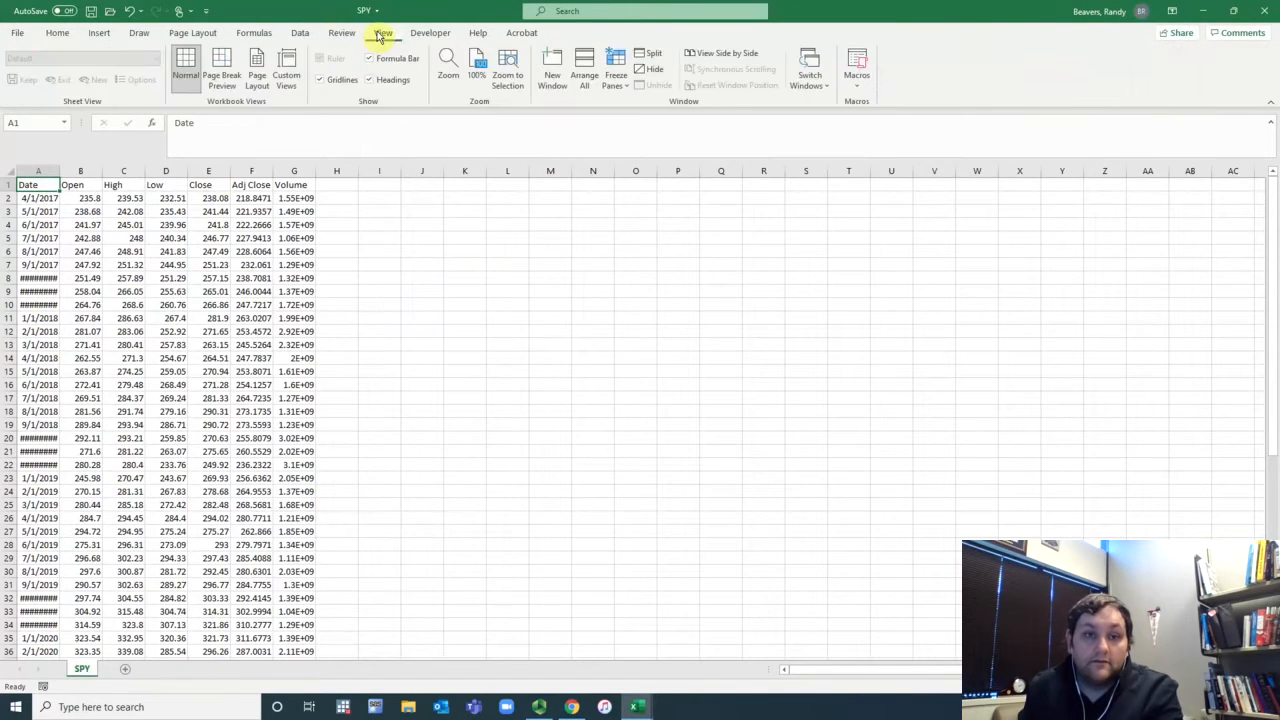
{"action": "left_click", "coordinate": [68, 211]}
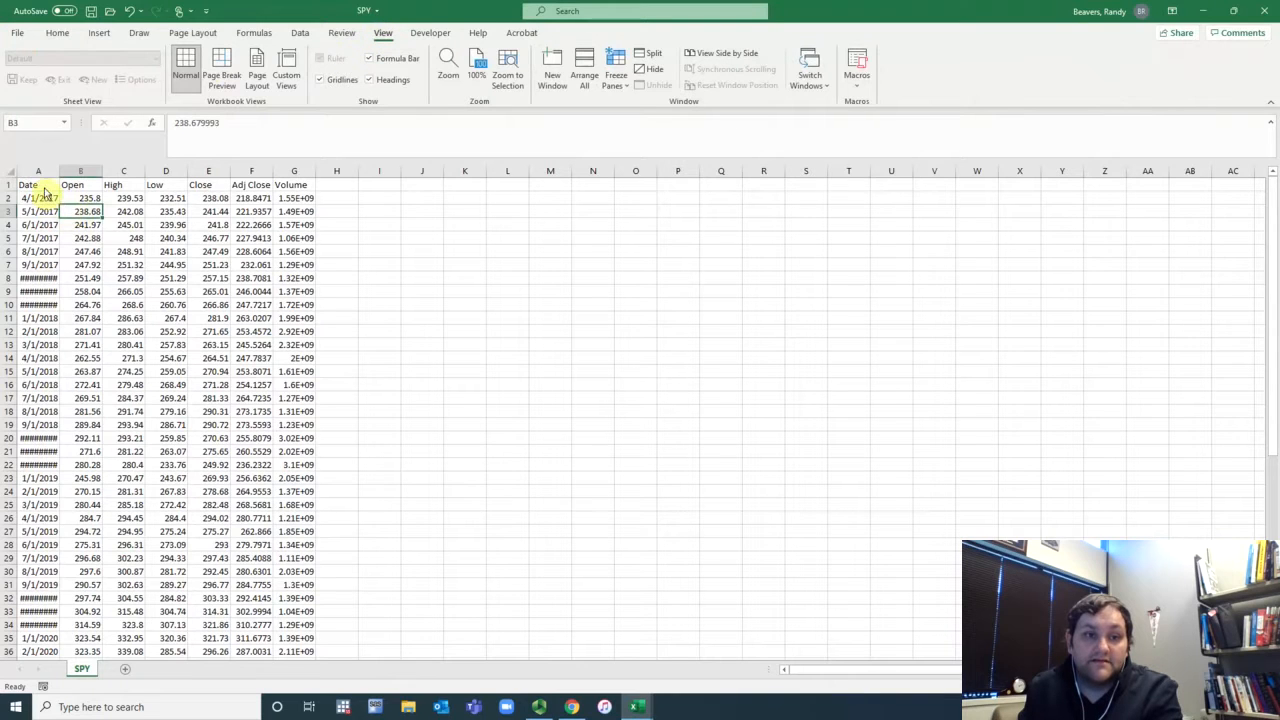
{"action": "left_click_drag", "start_coordinate": [45, 193], "coordinate": [297, 217]}
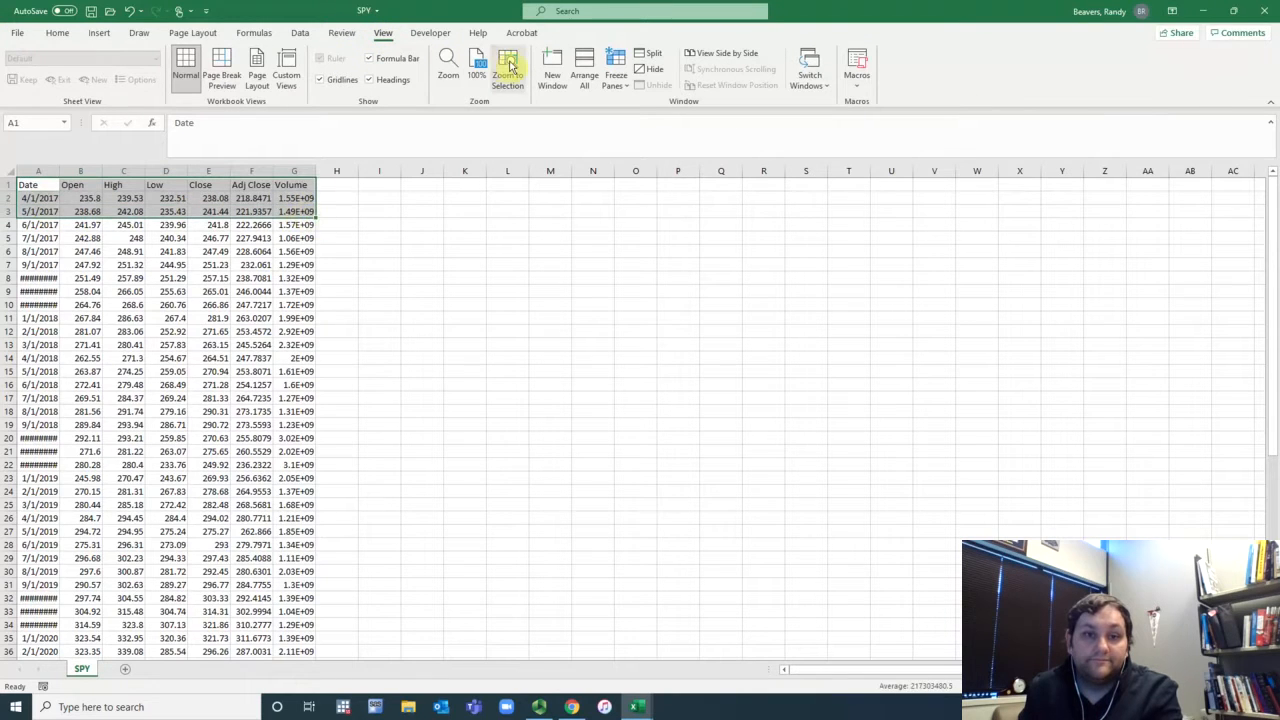
{"action": "left_click", "coordinate": [508, 68]}
{"action": "left_click_drag", "start_coordinate": [360, 186], "coordinate": [871, 286]}
{"action": "right_click", "coordinate": [871, 286]}
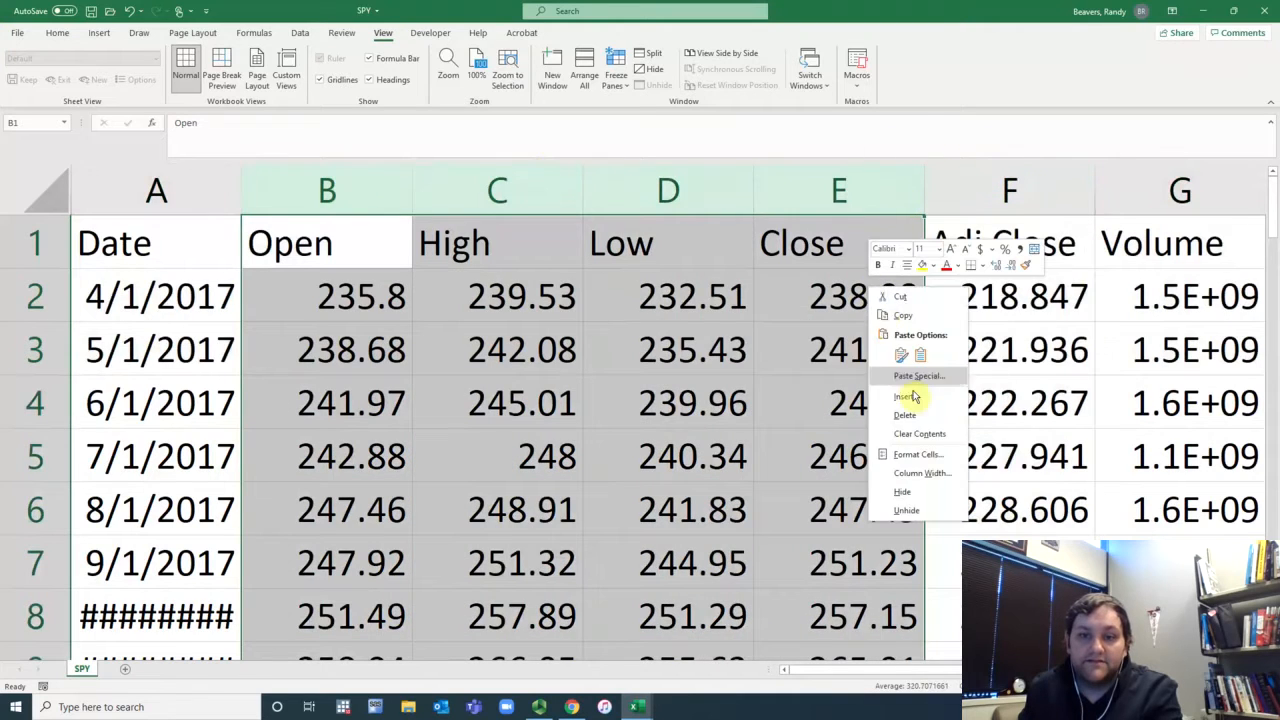
{"action": "left_click", "coordinate": [925, 424]}
Step: Delete the Volume column
{"action": "left_click", "coordinate": [523, 200]}
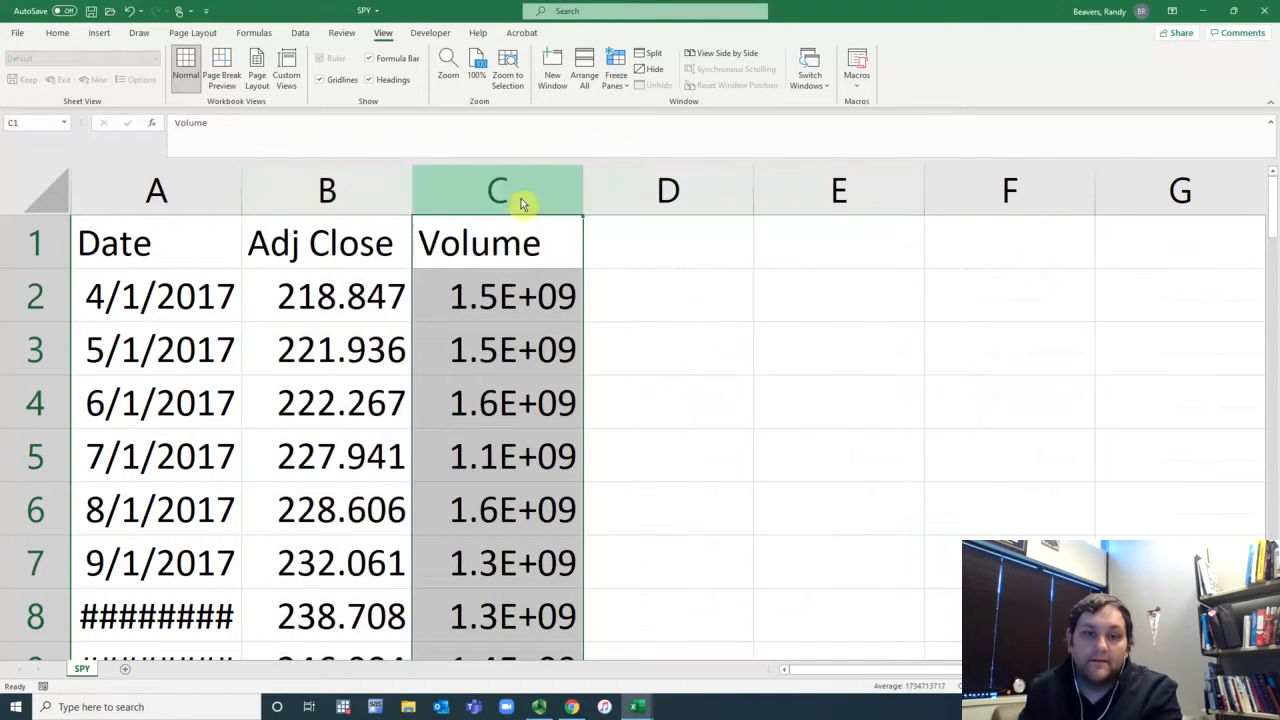
{"action": "right_click", "coordinate": [523, 200]}
{"action": "left_click", "coordinate": [598, 333]}
Step: Enter the monthly return formula =B3/B2-1 in cell C3
{"action": "left_click", "coordinate": [520, 349]}
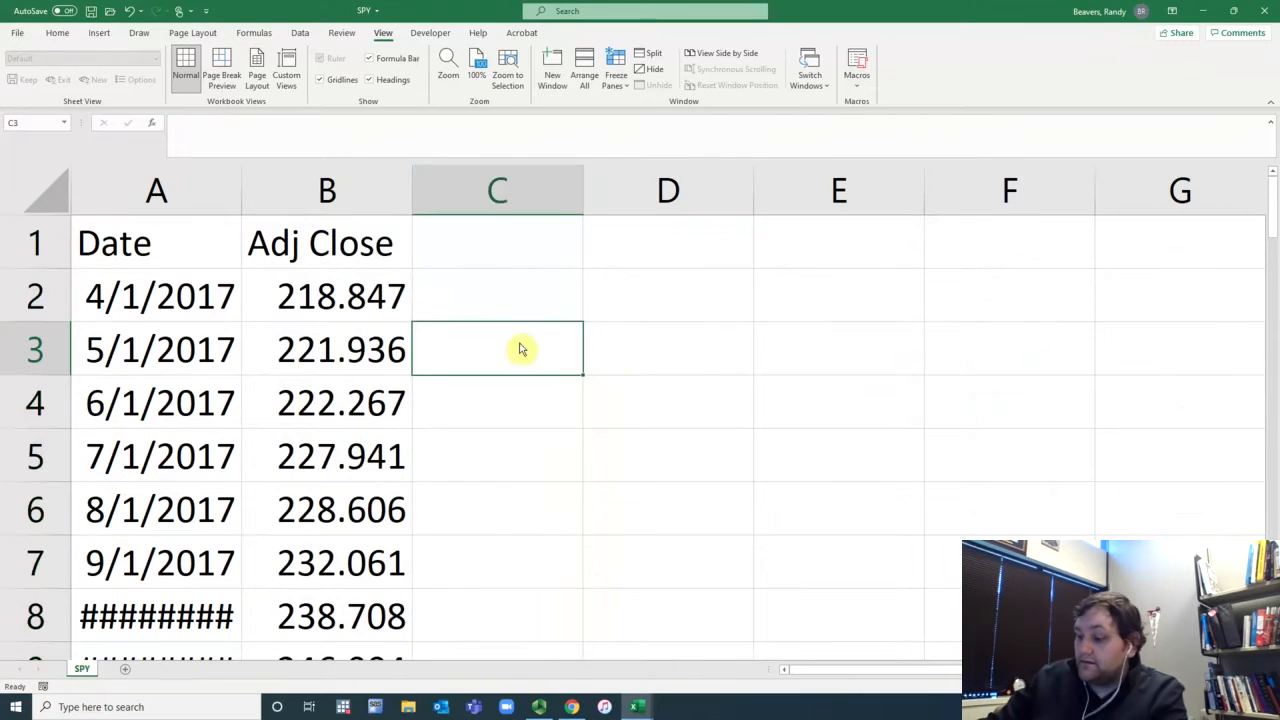
{"action": "type", "text": "="}
{"action": "left_click", "coordinate": [297, 356]}
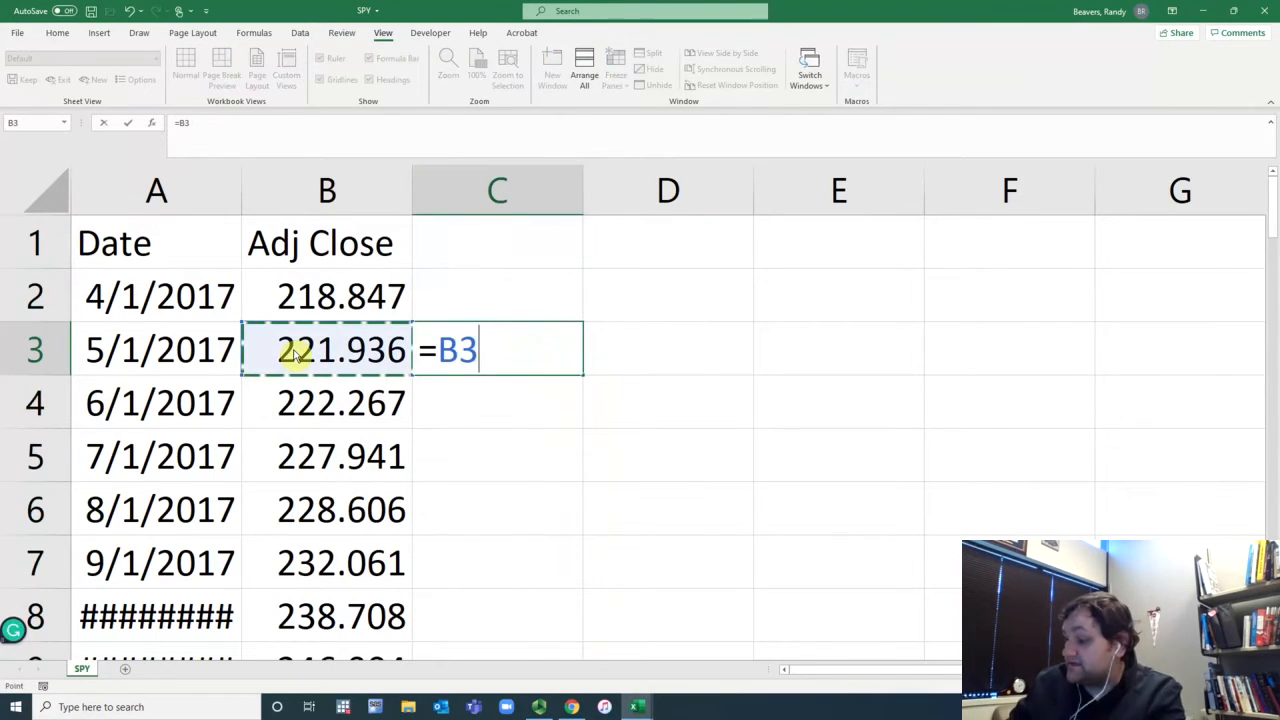
{"action": "type", "text": "/"}
{"action": "left_click", "coordinate": [310, 309]}
{"action": "type", "text": "-"}
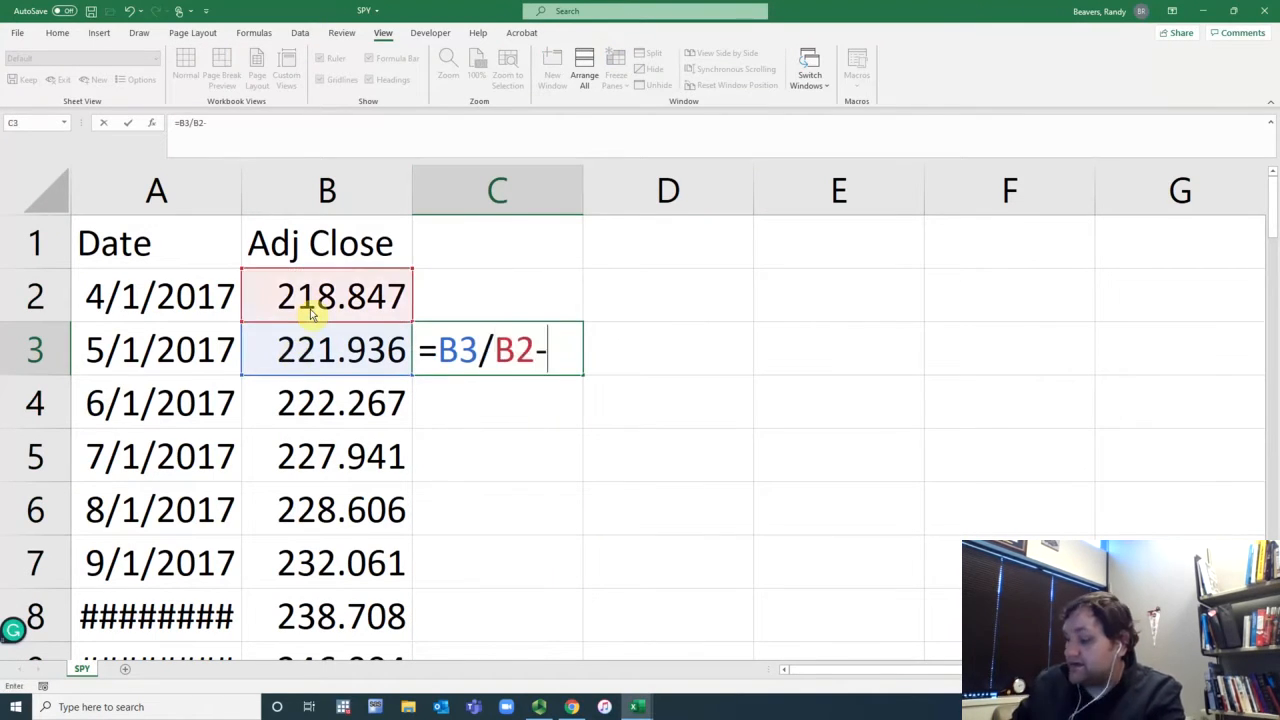
{"action": "type", "text": "1"}
{"action": "key", "text": "Return"}
Step: Fill the return formula down column C and copy the SPY returns
{"action": "left_click", "coordinate": [510, 362]}
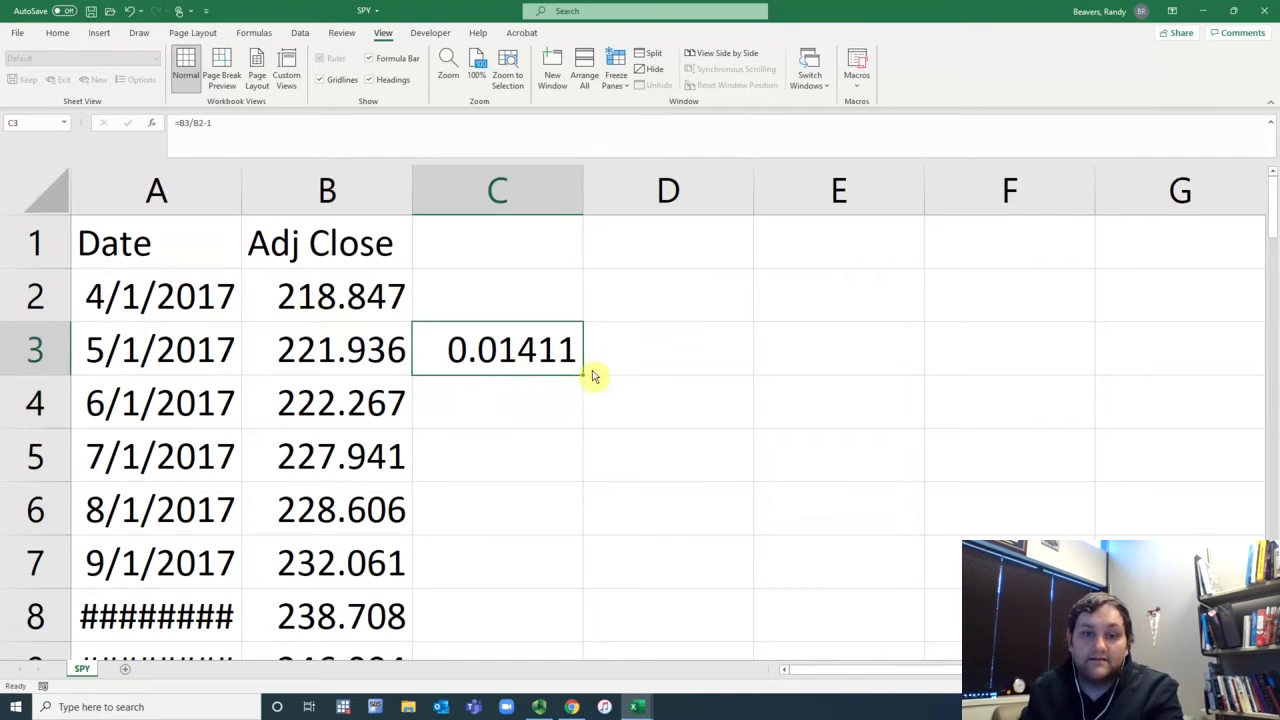
{"action": "double_click", "coordinate": [584, 376]}
{"action": "key", "text": "ctrl+c"}
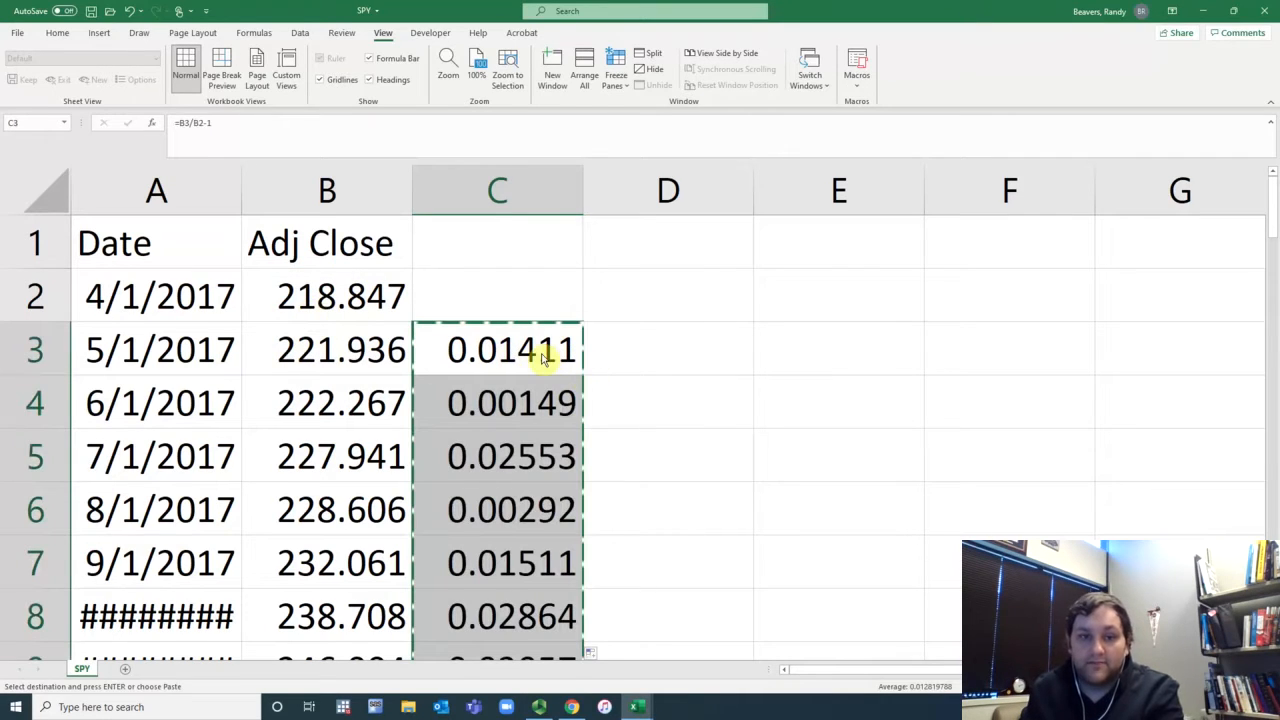
Step: Try pasting the SPY returns into cell D3 of the Z workbook, and undo the paste
{"action": "left_click", "coordinate": [636, 707]}
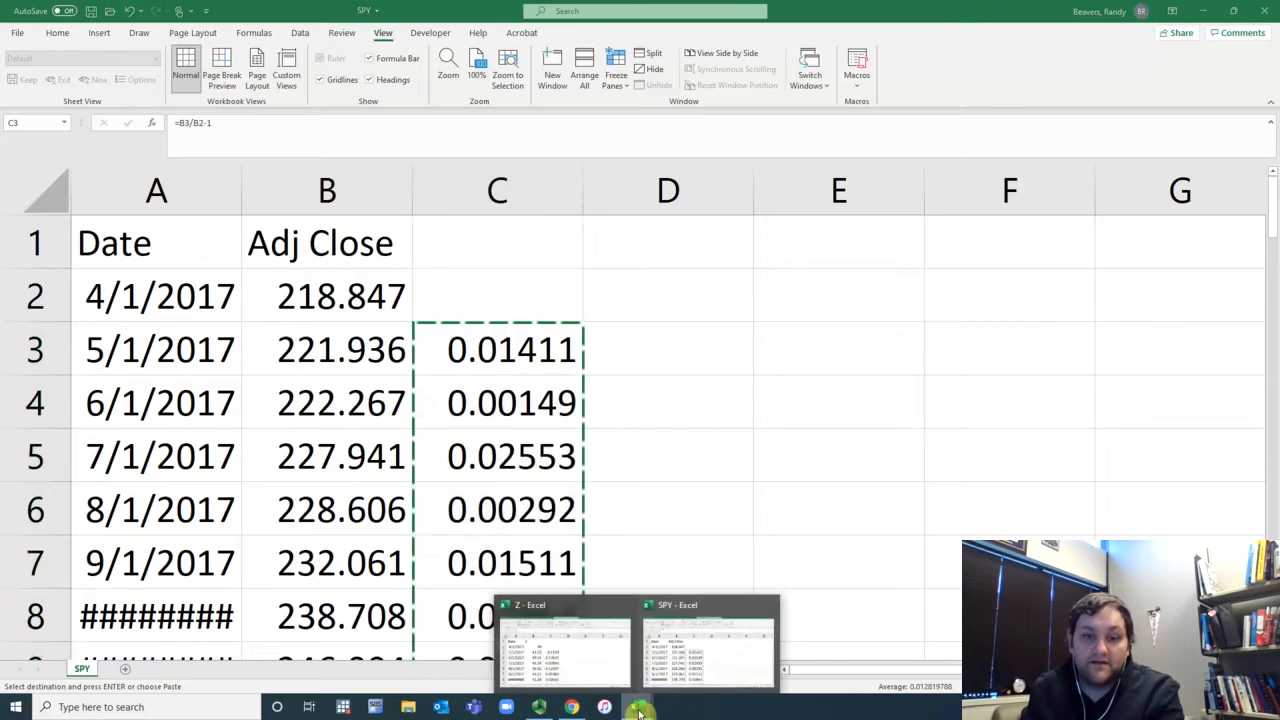
{"action": "left_click", "coordinate": [591, 672]}
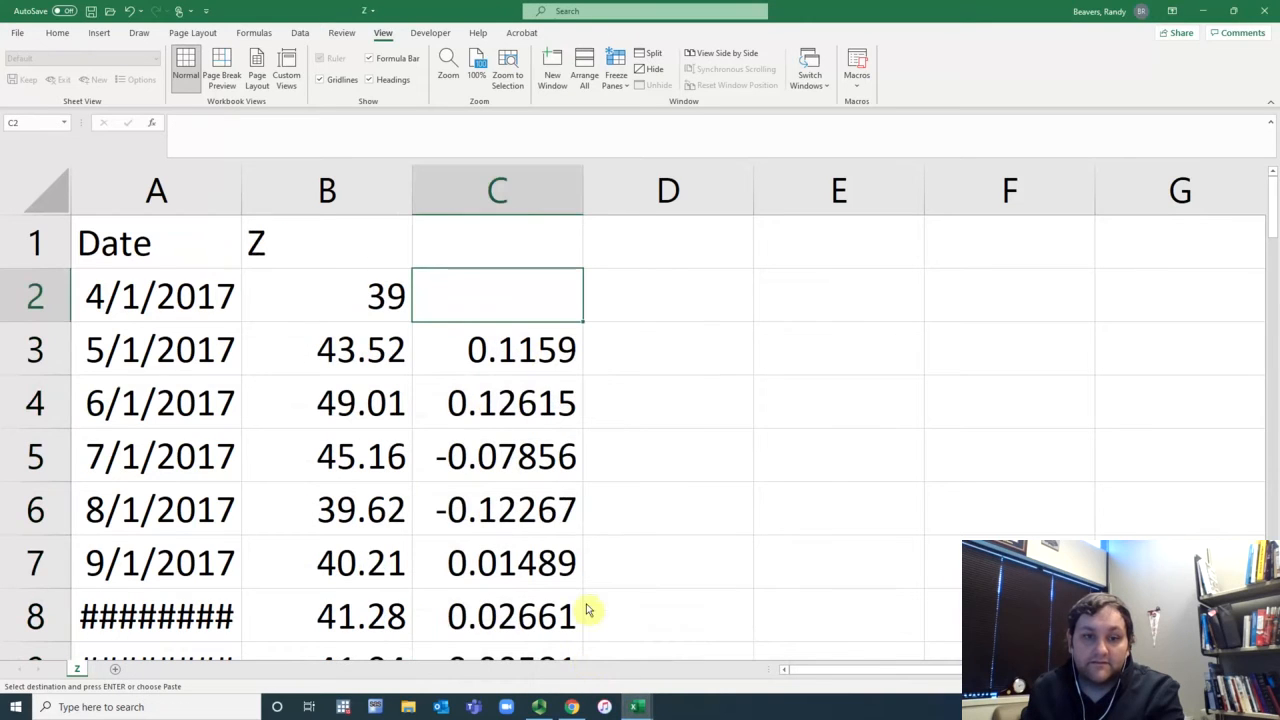
{"action": "left_click", "coordinate": [700, 357]}
{"action": "key", "text": "ctrl+v"}
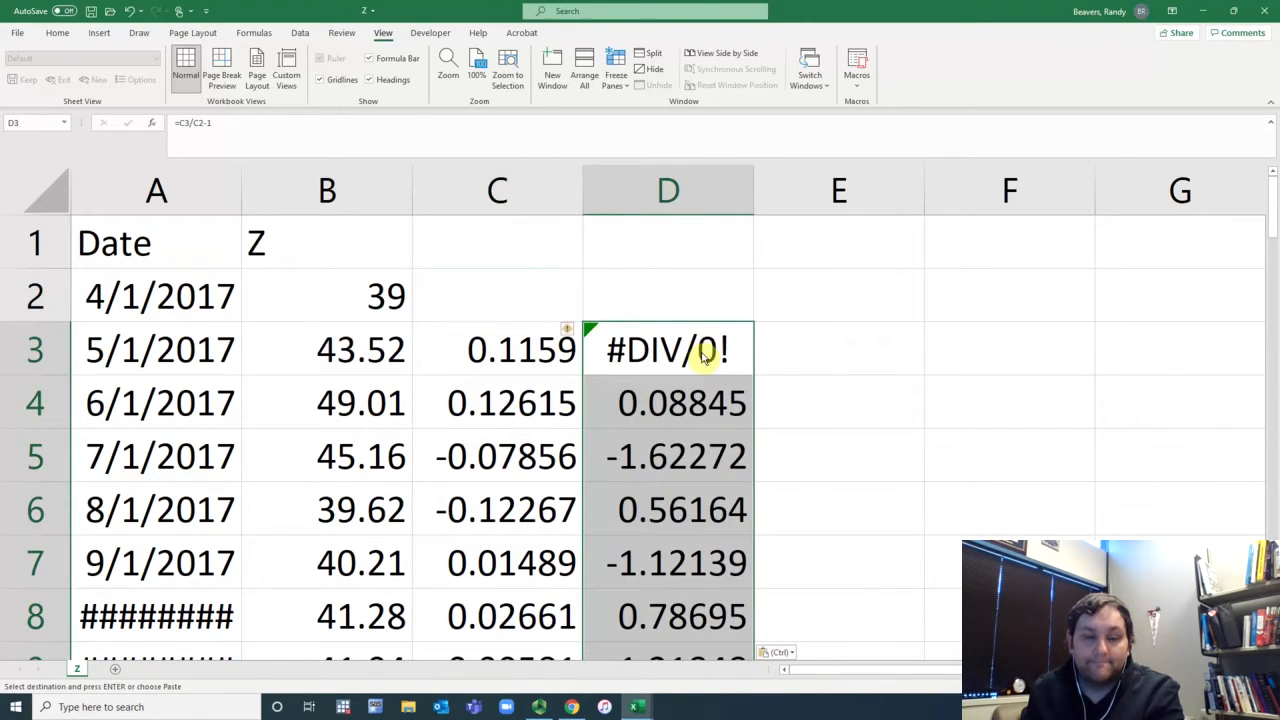
{"action": "left_click", "coordinate": [129, 12]}
Step: Paste the SPY returns as values starting in cell D3
{"action": "left_click", "coordinate": [657, 360]}
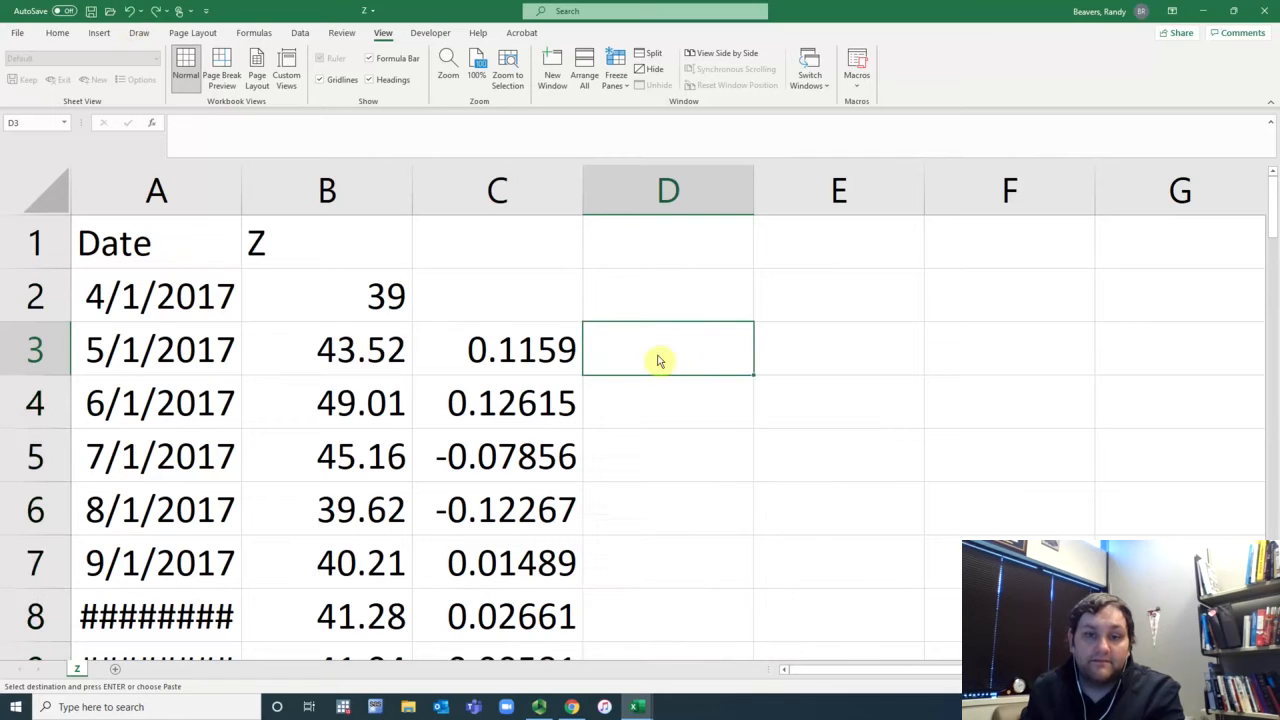
{"action": "right_click", "coordinate": [658, 360]}
{"action": "left_click", "coordinate": [713, 388]}
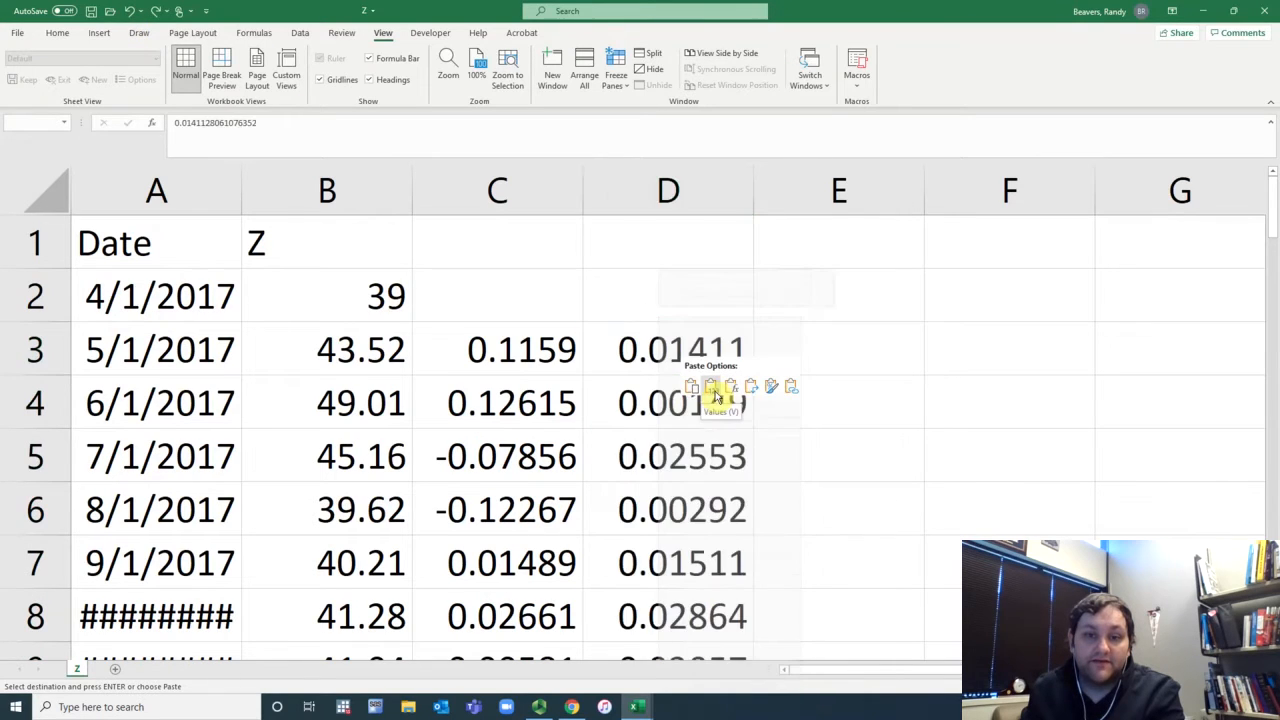
Step: Label the return columns Z and SPY in cells C2 and D2
{"action": "left_click", "coordinate": [541, 298]}
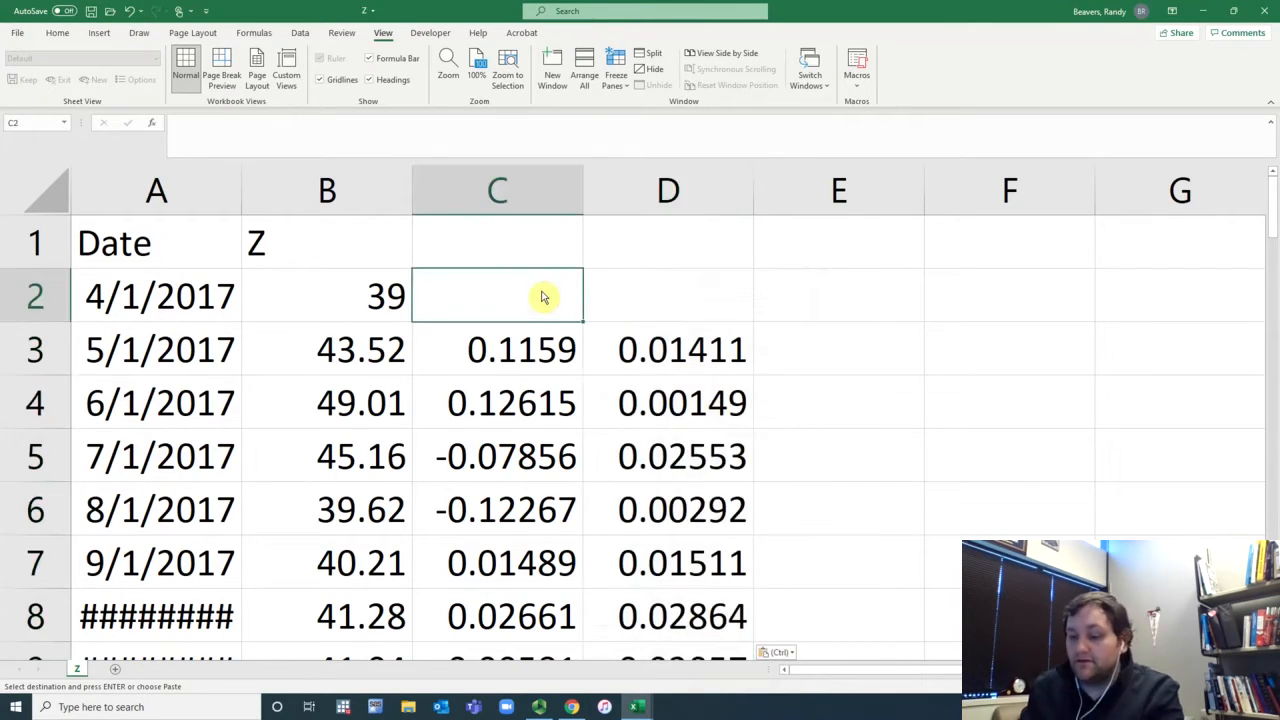
{"action": "type", "text": "Z"}
{"action": "key", "text": "Tab"}
{"action": "type", "text": "SP"}
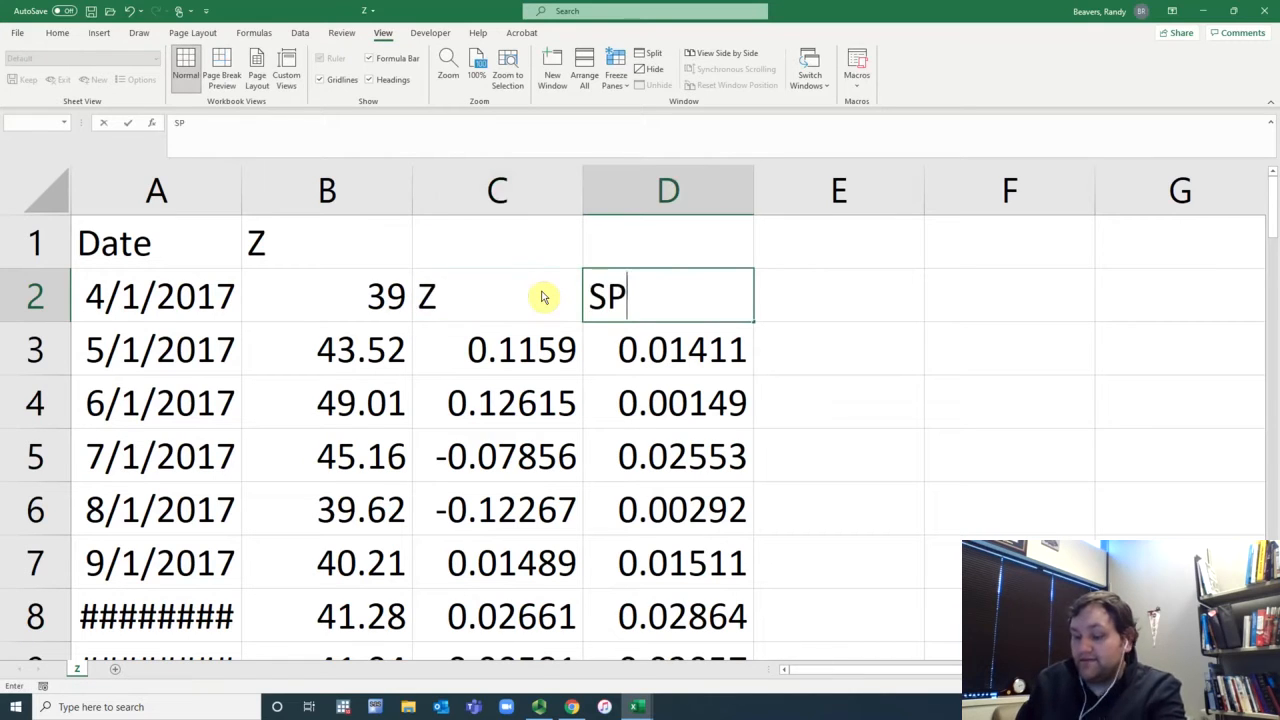
{"action": "type", "text": "Y"}
{"action": "key", "text": "Return"}
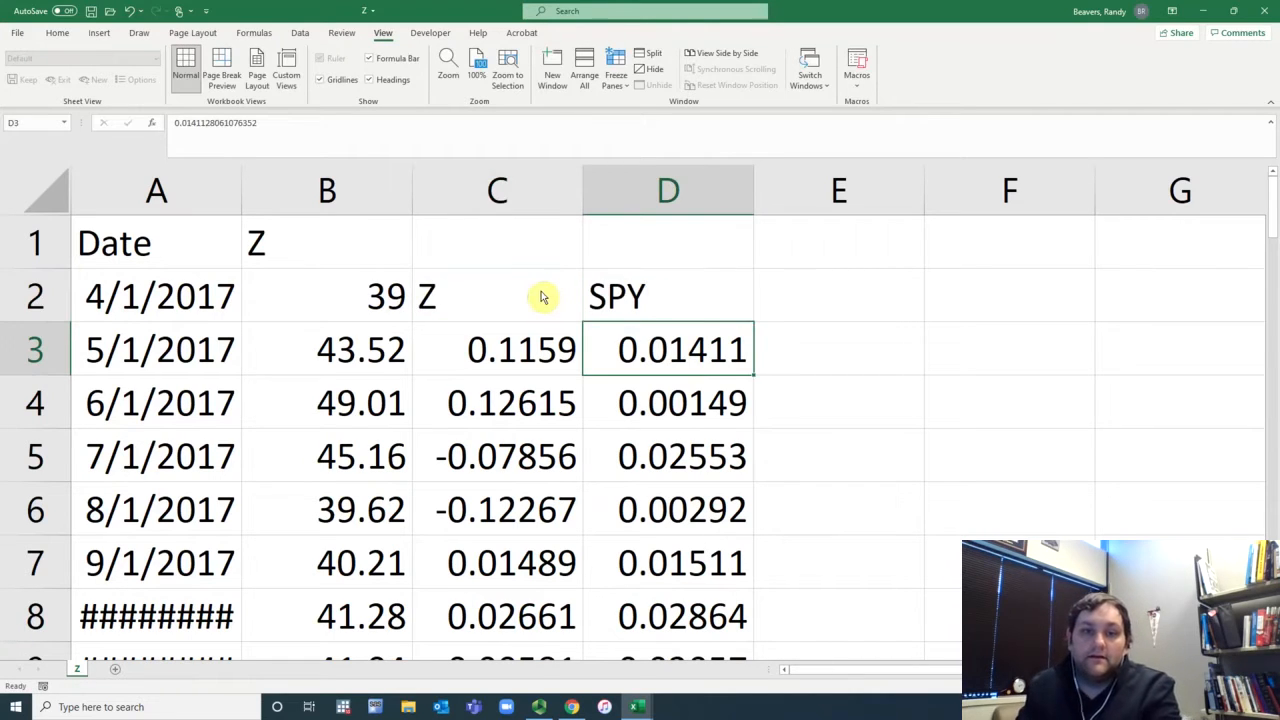
Step: Enter a SLOPE formula in cell E1 using the Z returns C3:C61 as known y's and SPY returns D3:D61 as known x's
{"action": "left_click", "coordinate": [810, 265]}
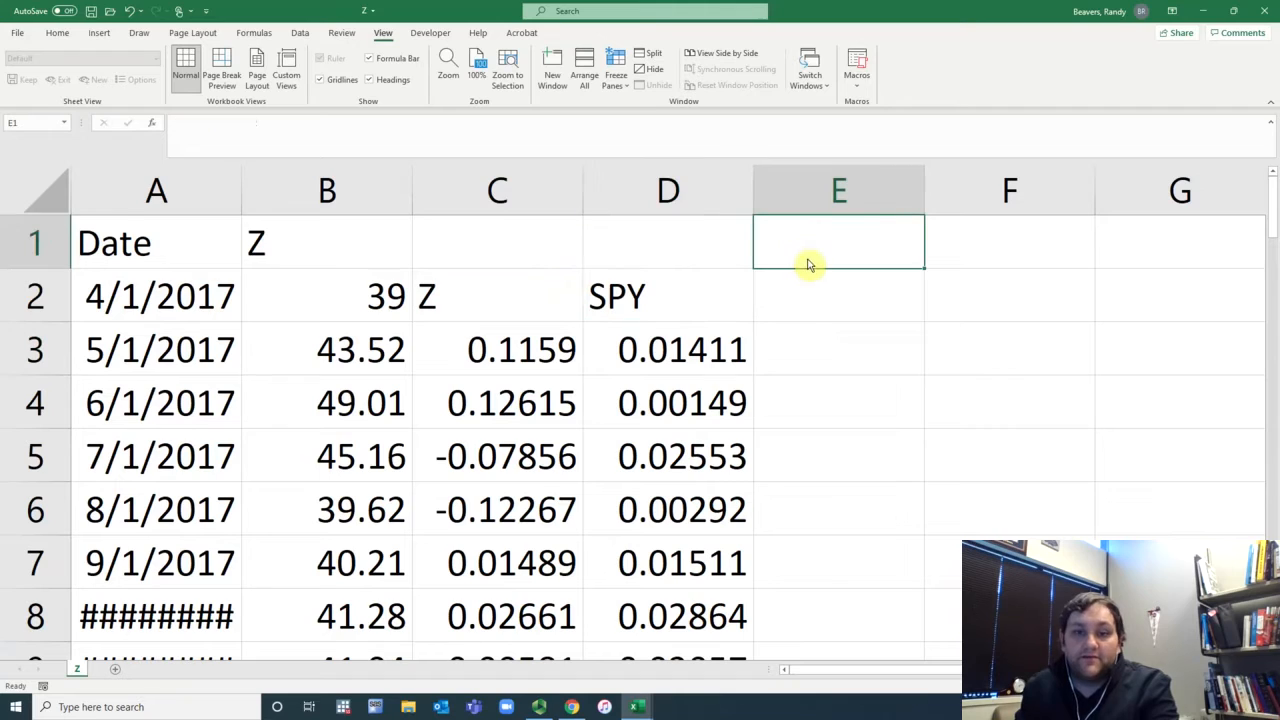
{"action": "type", "text": "=slop"}
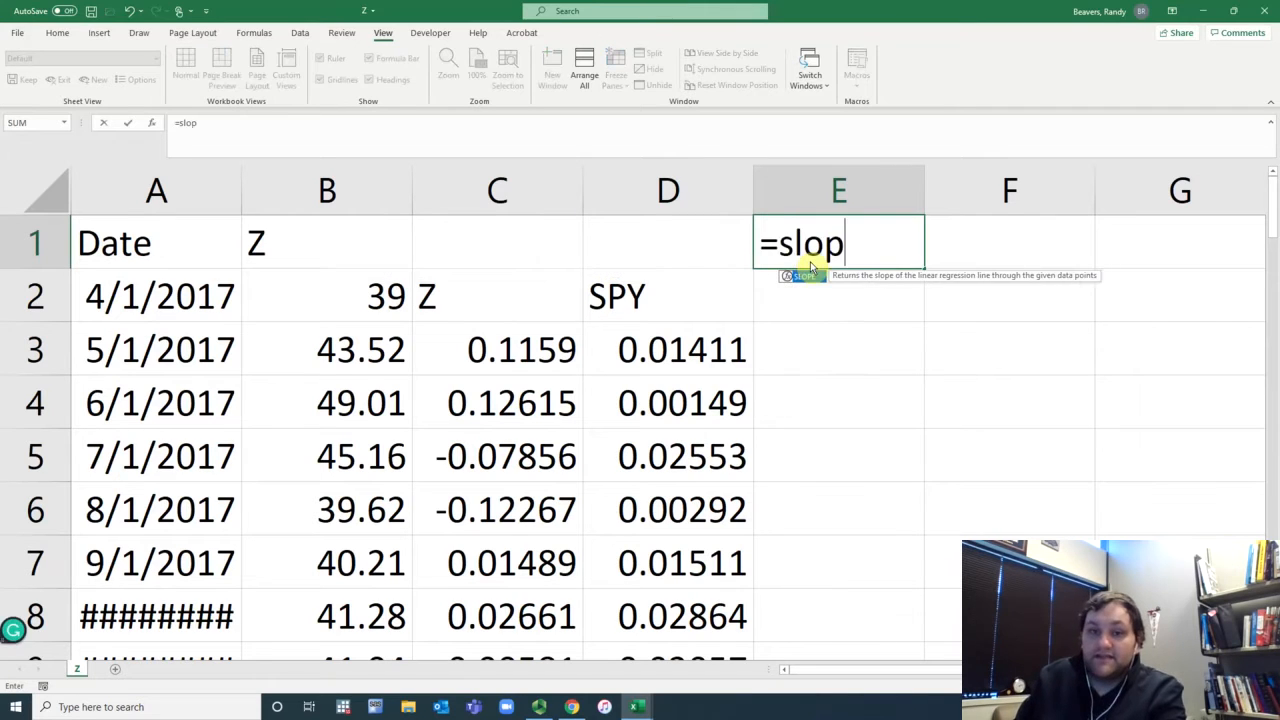
{"action": "type", "text": "e("}
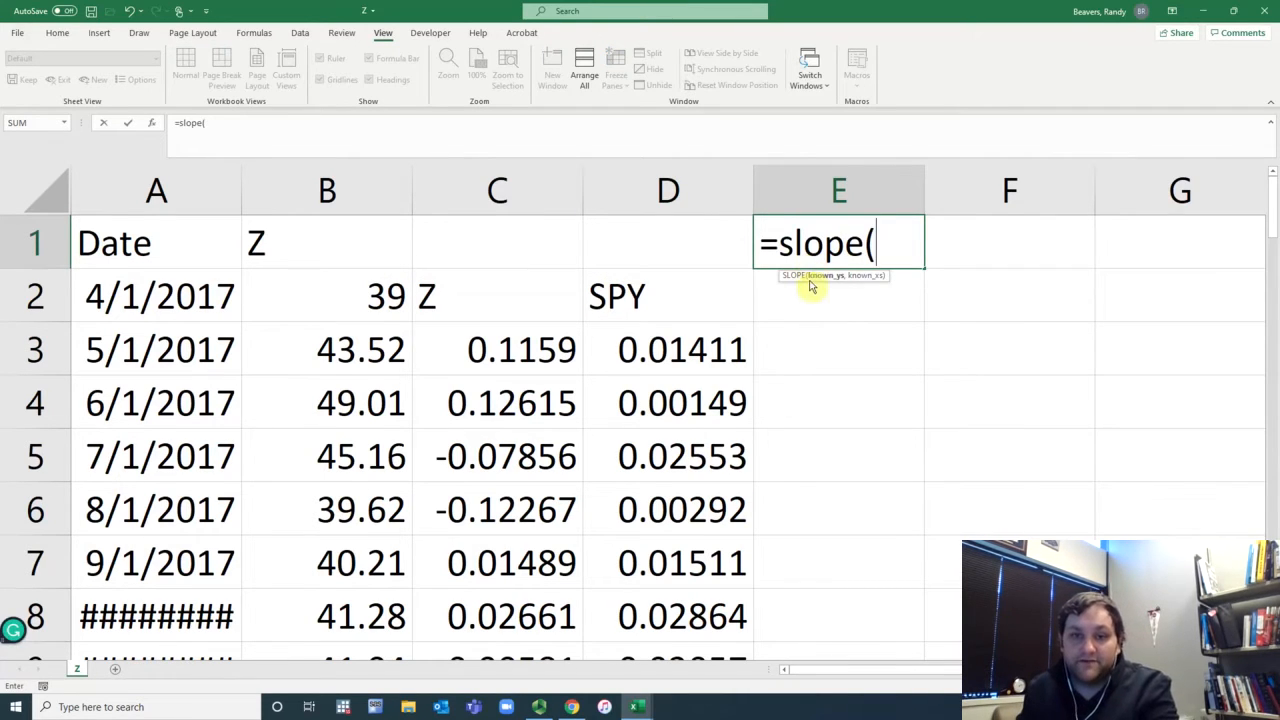
{"action": "left_click", "coordinate": [556, 352]}
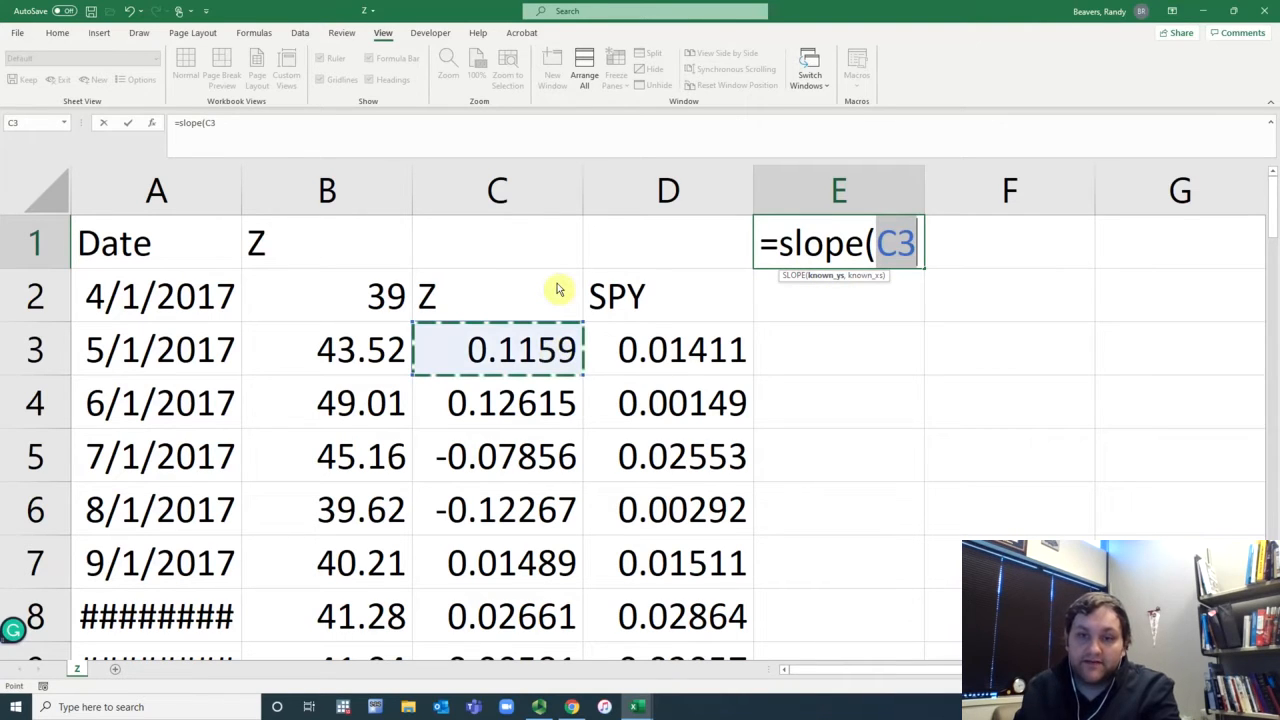
{"action": "key", "text": "ctrl+shift+Down"}
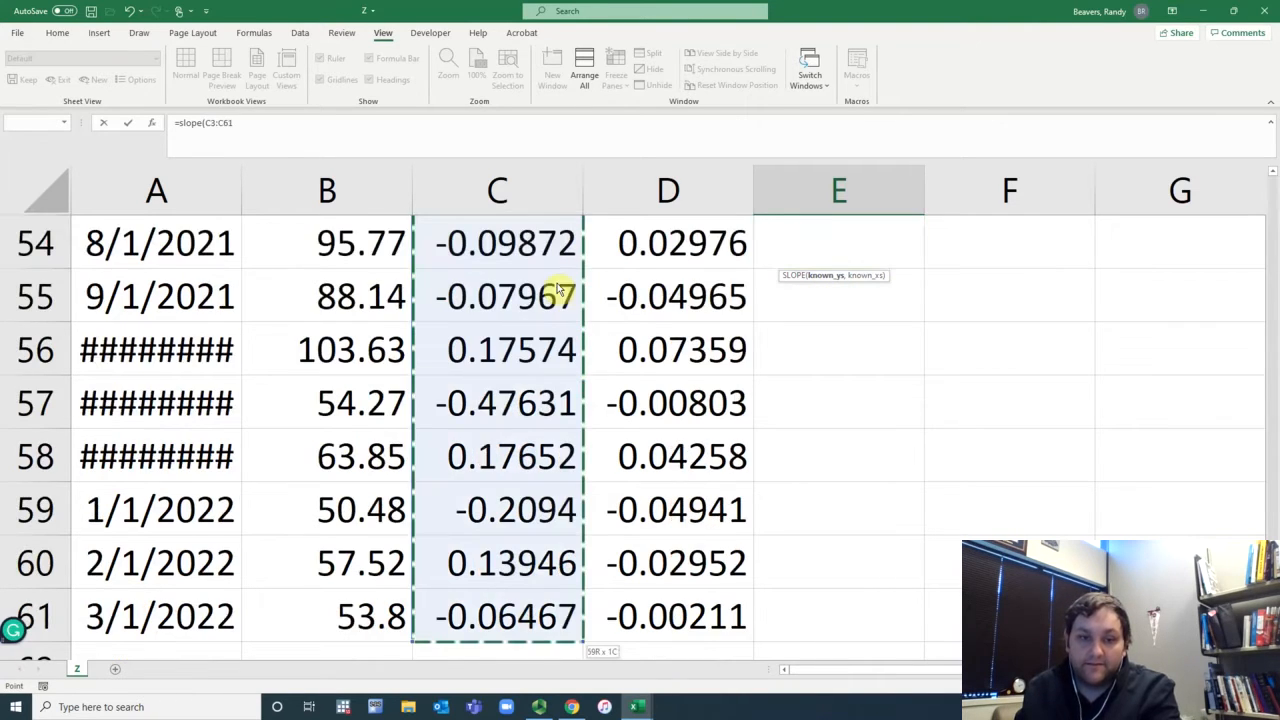
{"action": "left_click", "coordinate": [320, 143]}
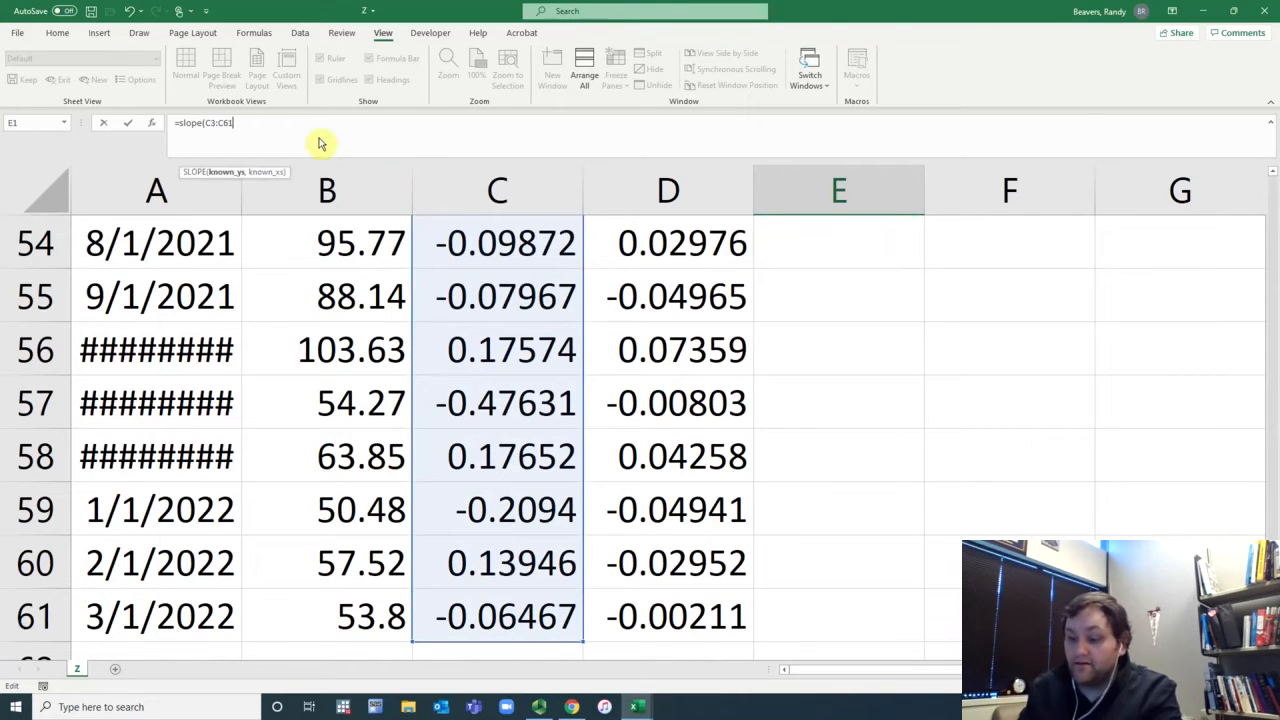
{"action": "type", "text": ","}
{"action": "left_click", "coordinate": [692, 620]}
{"action": "key", "text": "ctrl+shift+Up"}
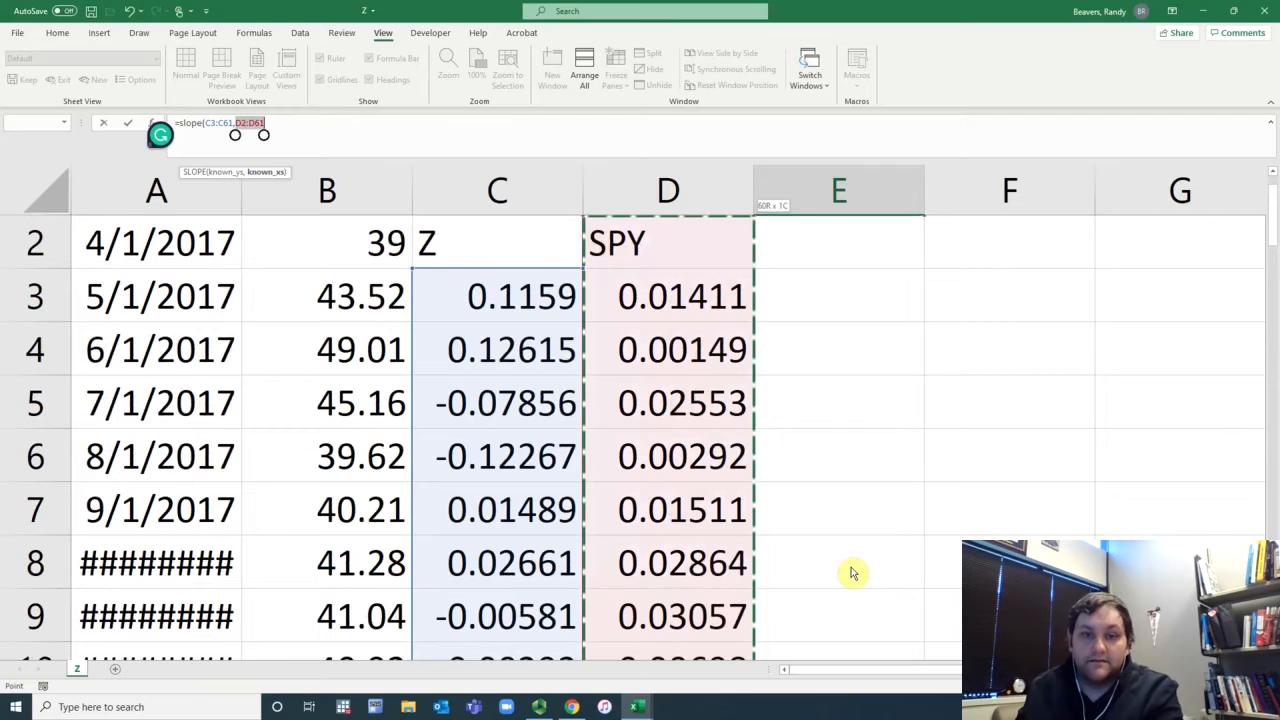
{"action": "key", "text": "shift+Down"}
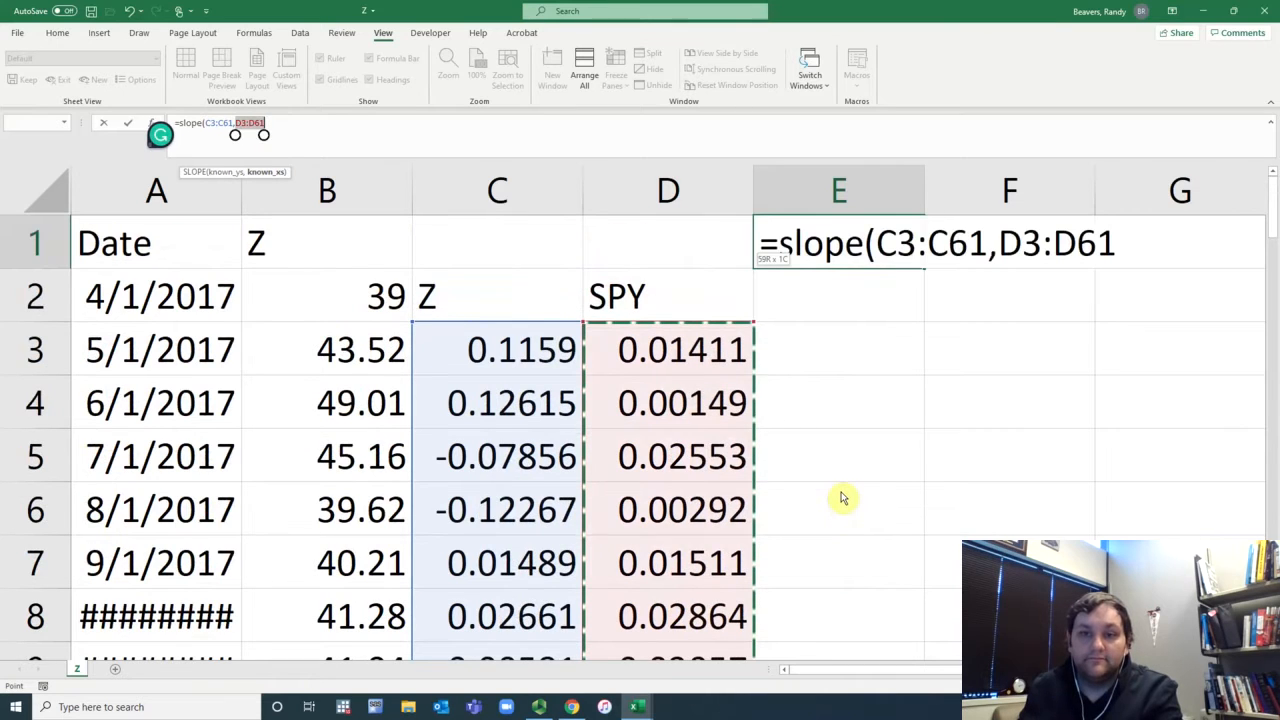
{"action": "key", "text": "Return"}
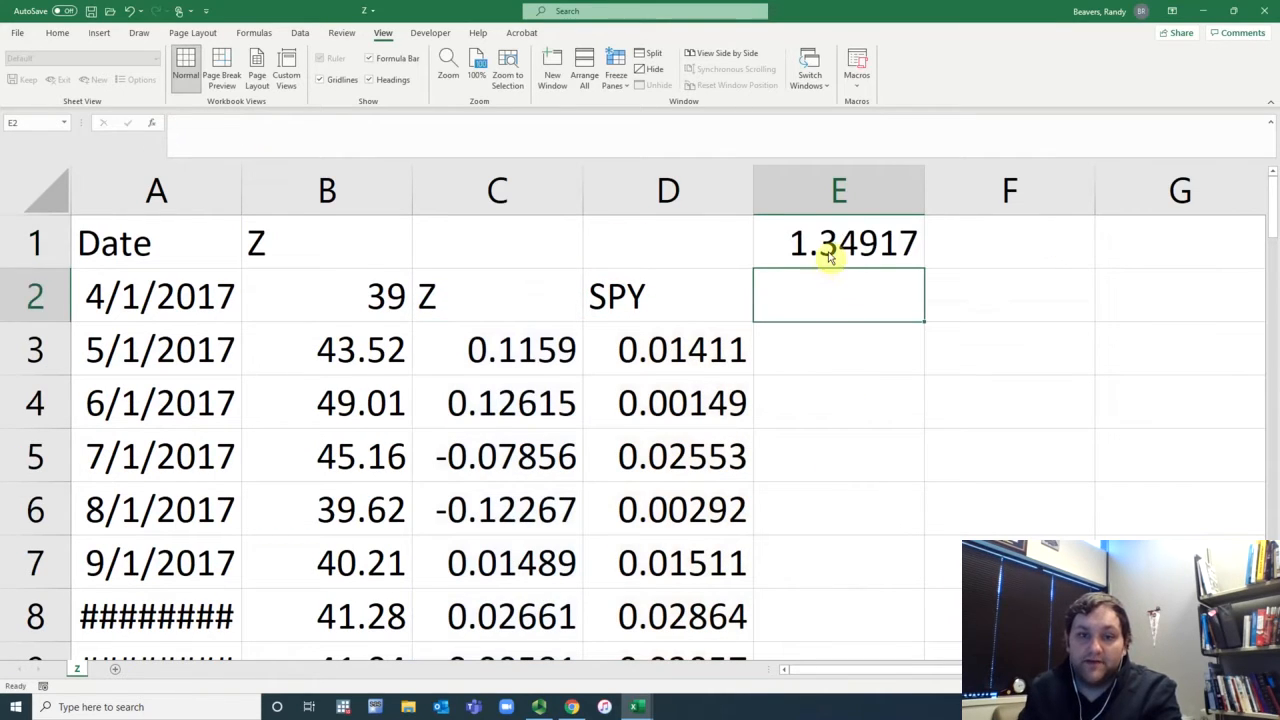
{"action": "left_click", "coordinate": [828, 258]}
Step: Look up Zillow (Z) on Yahoo Finance and examine the 5Y monthly beta on its summary page
{"action": "left_click", "coordinate": [578, 708]}
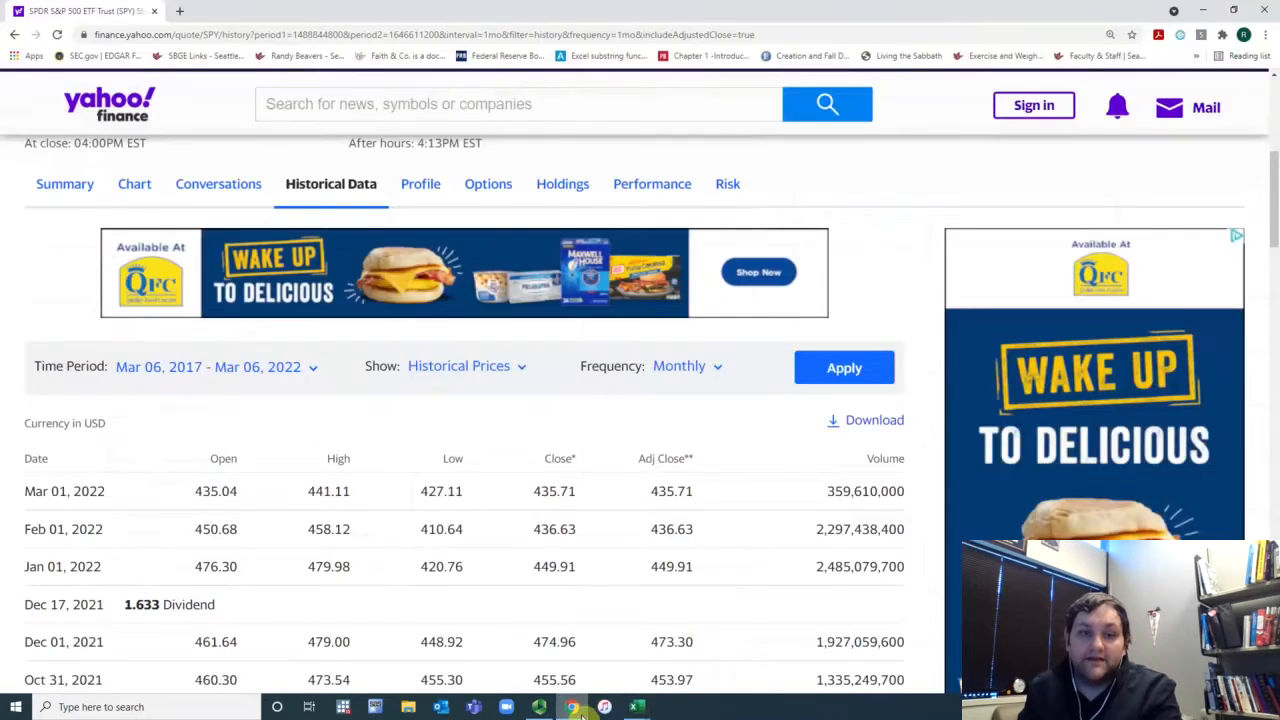
{"action": "scroll", "coordinate": [569, 422], "scroll_direction": "up", "scroll_amount": 4}
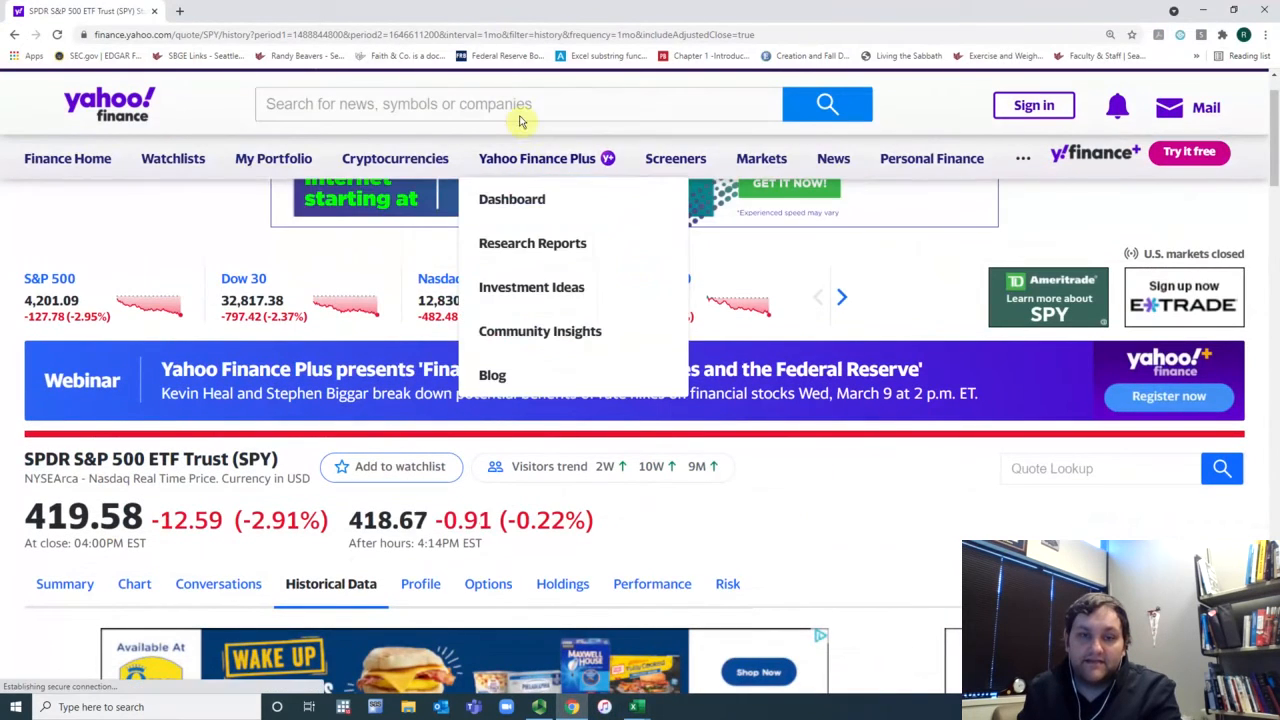
{"action": "left_click", "coordinate": [520, 113]}
{"action": "type", "text": "Z"}
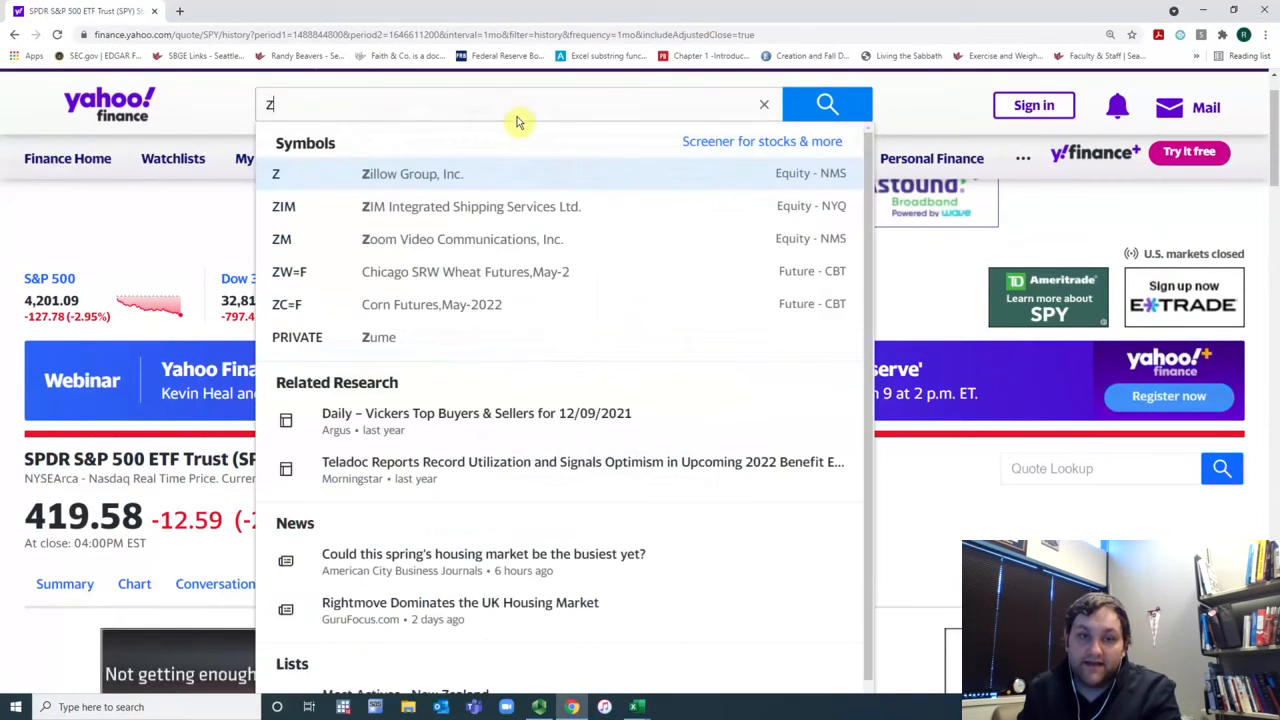
{"action": "left_click", "coordinate": [520, 176]}
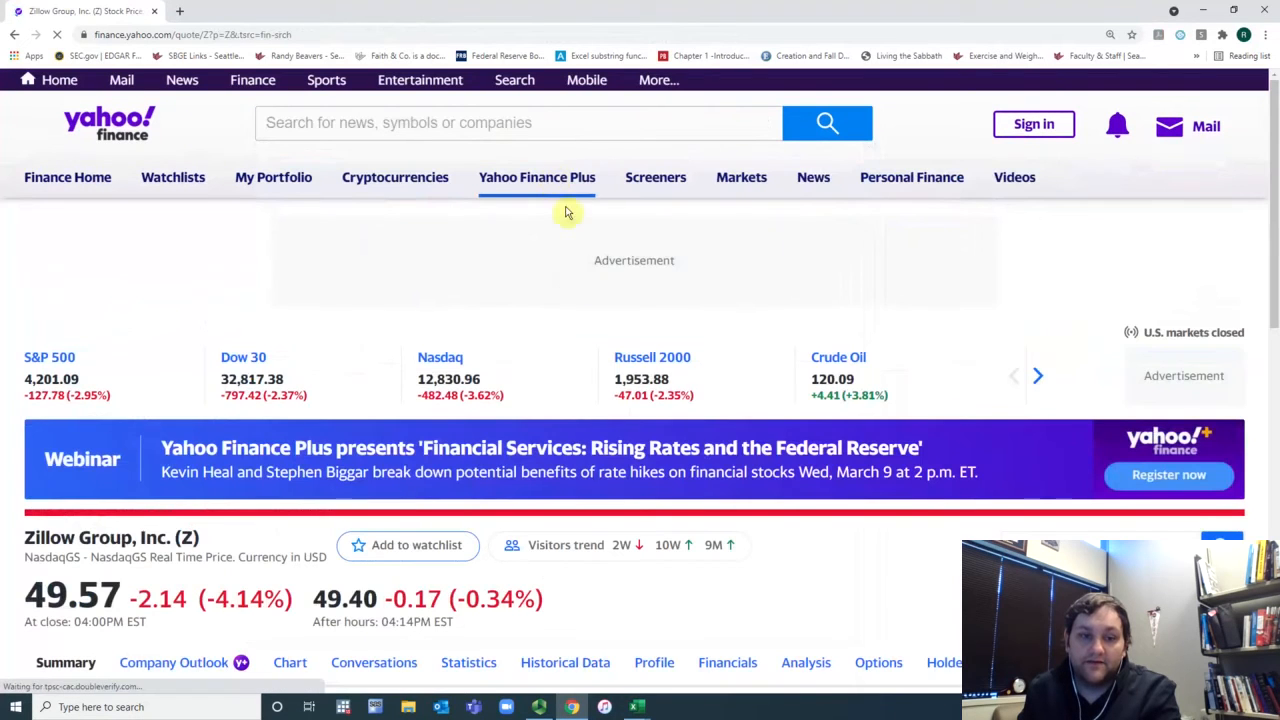
{"action": "scroll", "coordinate": [586, 337], "scroll_direction": "down", "scroll_amount": 3}
{"action": "scroll", "coordinate": [588, 337], "scroll_direction": "down", "scroll_amount": 1}
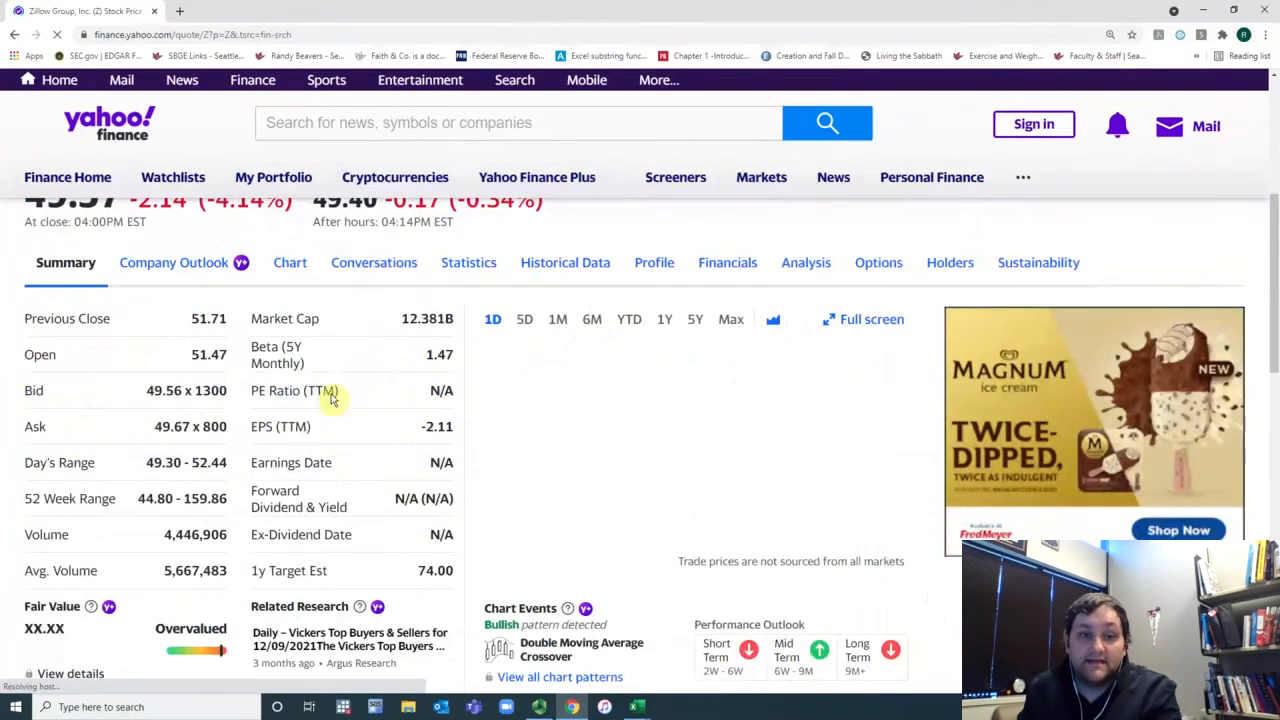
{"action": "left_click_drag", "start_coordinate": [383, 357], "coordinate": [458, 360]}
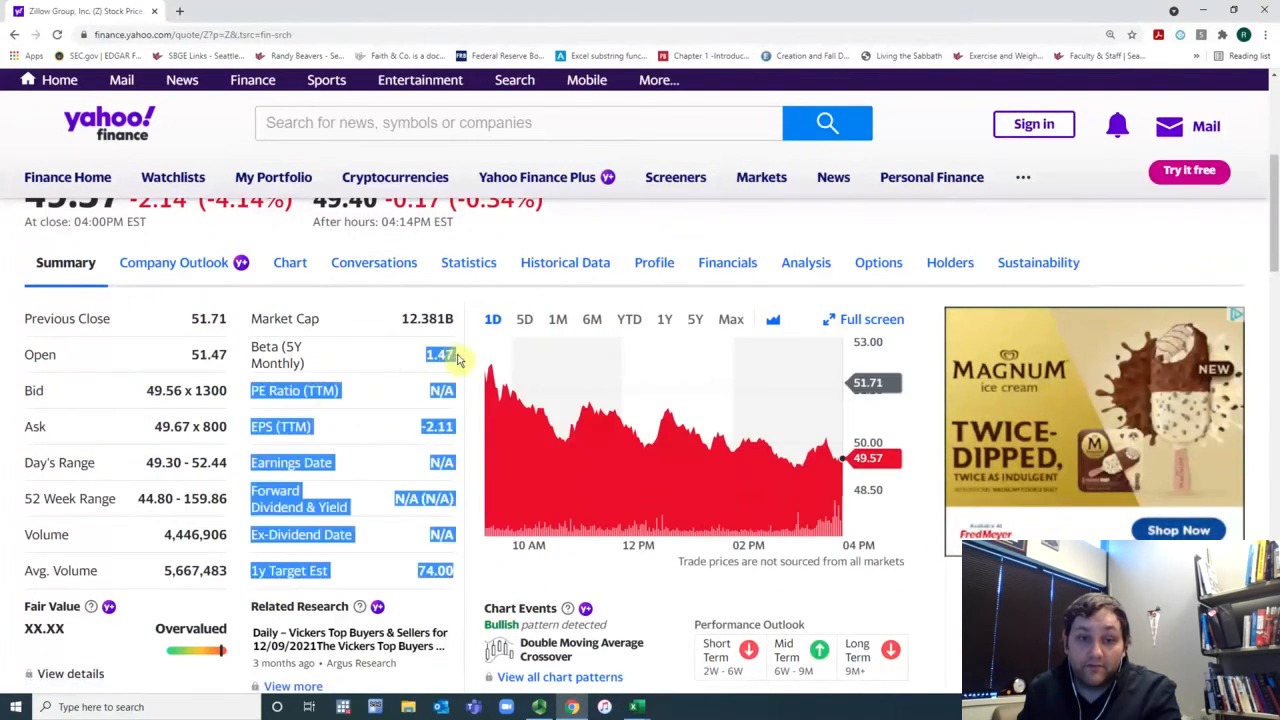
Step: Return to the Z workbook and enter 1.35 in cell E2
{"action": "left_click", "coordinate": [636, 706]}
{"action": "left_click", "coordinate": [686, 674]}
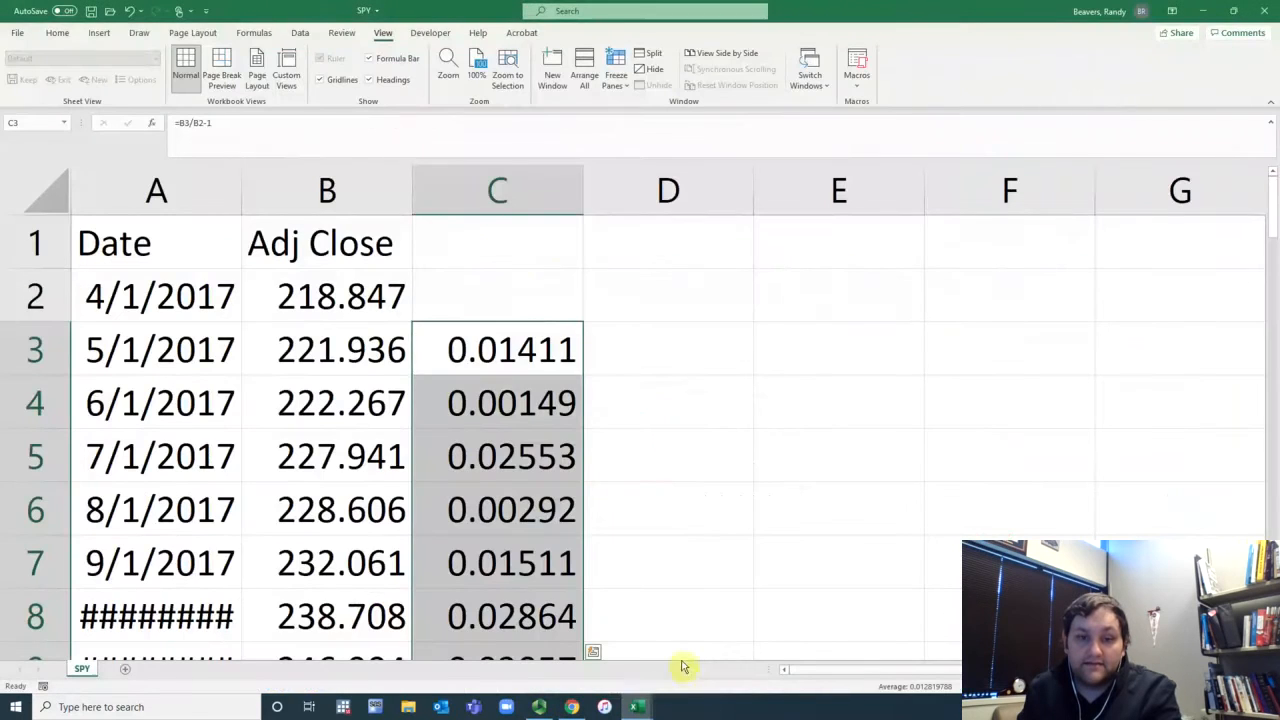
{"action": "left_click", "coordinate": [638, 706]}
{"action": "left_click", "coordinate": [571, 650]}
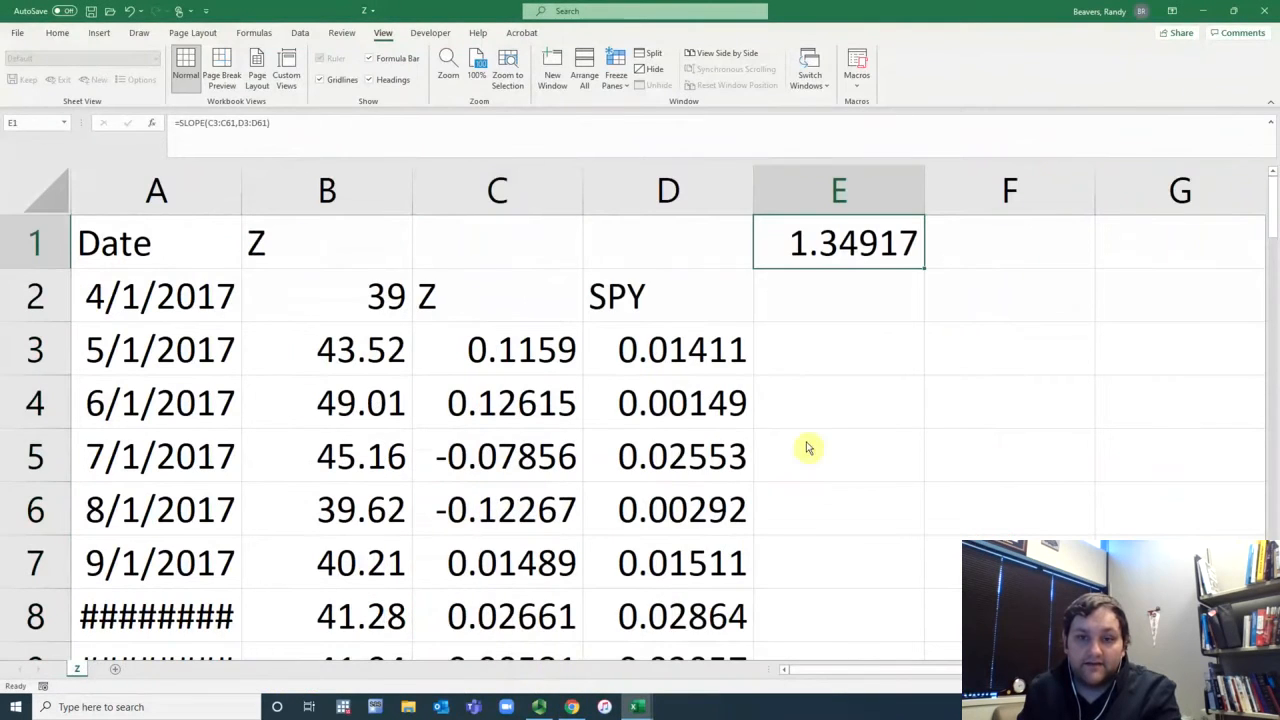
{"action": "left_click", "coordinate": [893, 305]}
{"action": "type", "text": "1.35"}
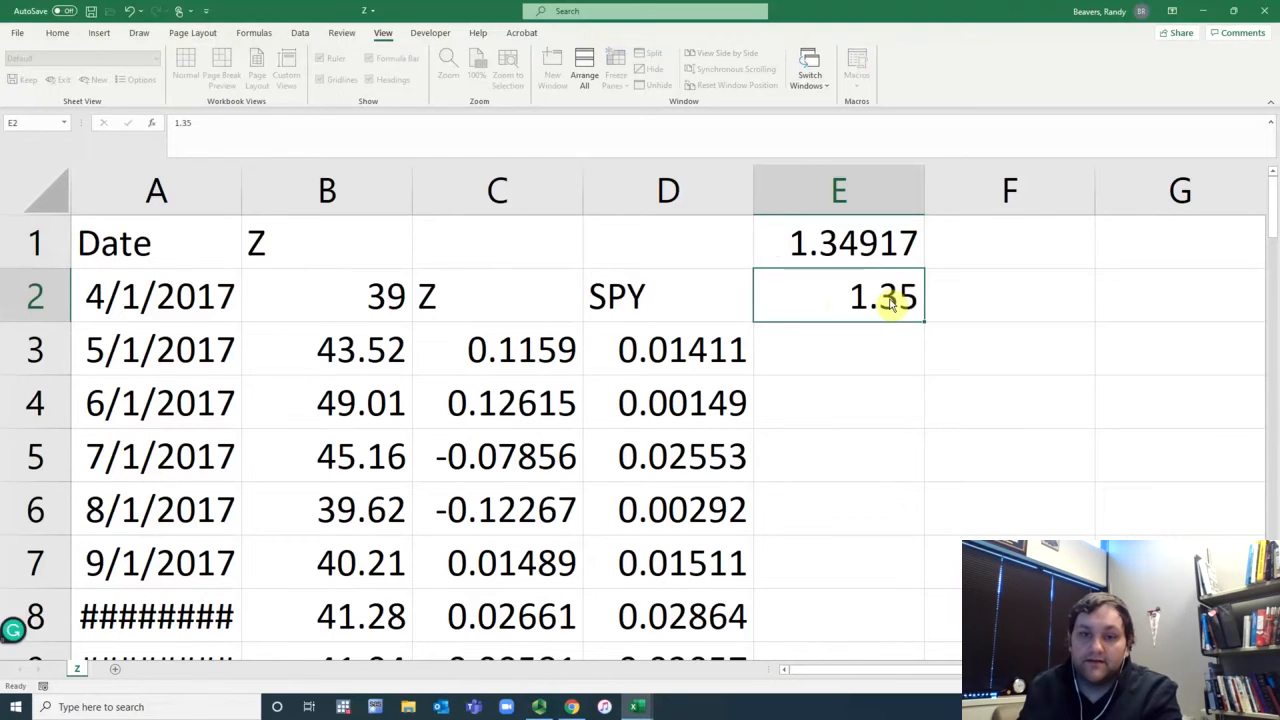
{"action": "key", "text": "Return"}
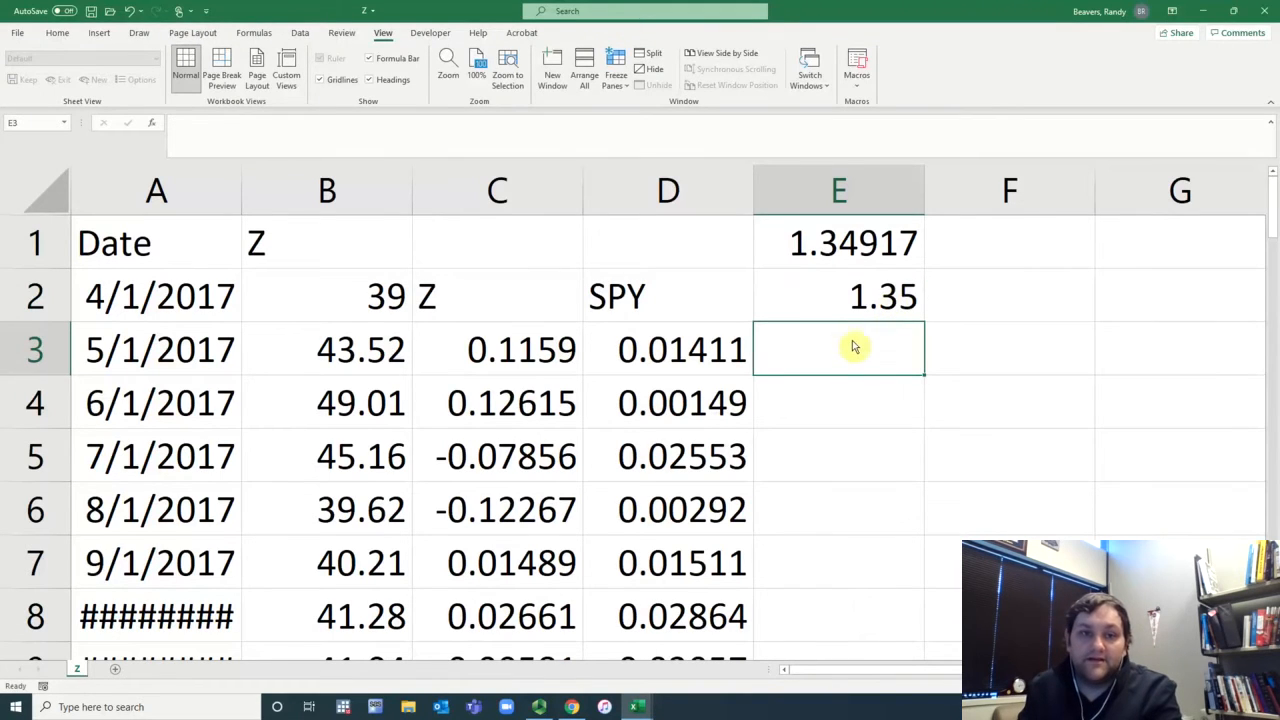
Step: Run a Regression analysis with Input Y range C2:C61, Input X range D2:D61, labels, output to a new worksheet
{"action": "left_click", "coordinate": [300, 33]}
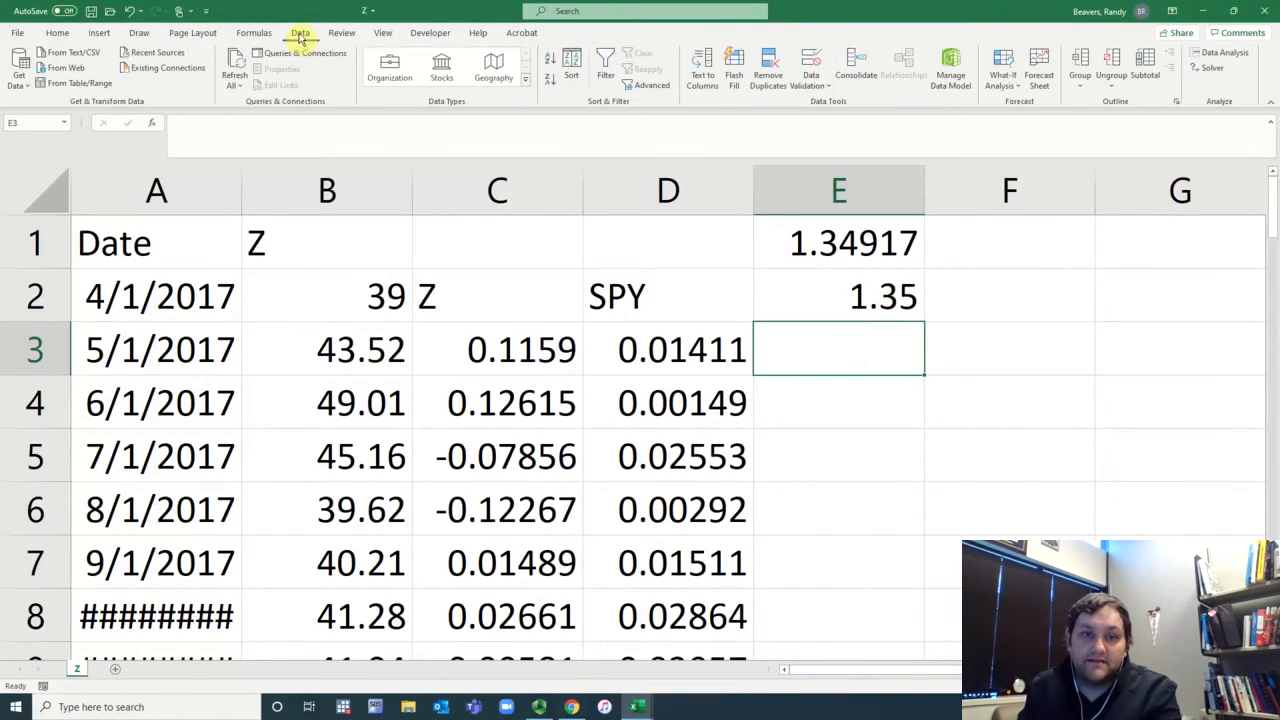
{"action": "left_click", "coordinate": [1209, 72]}
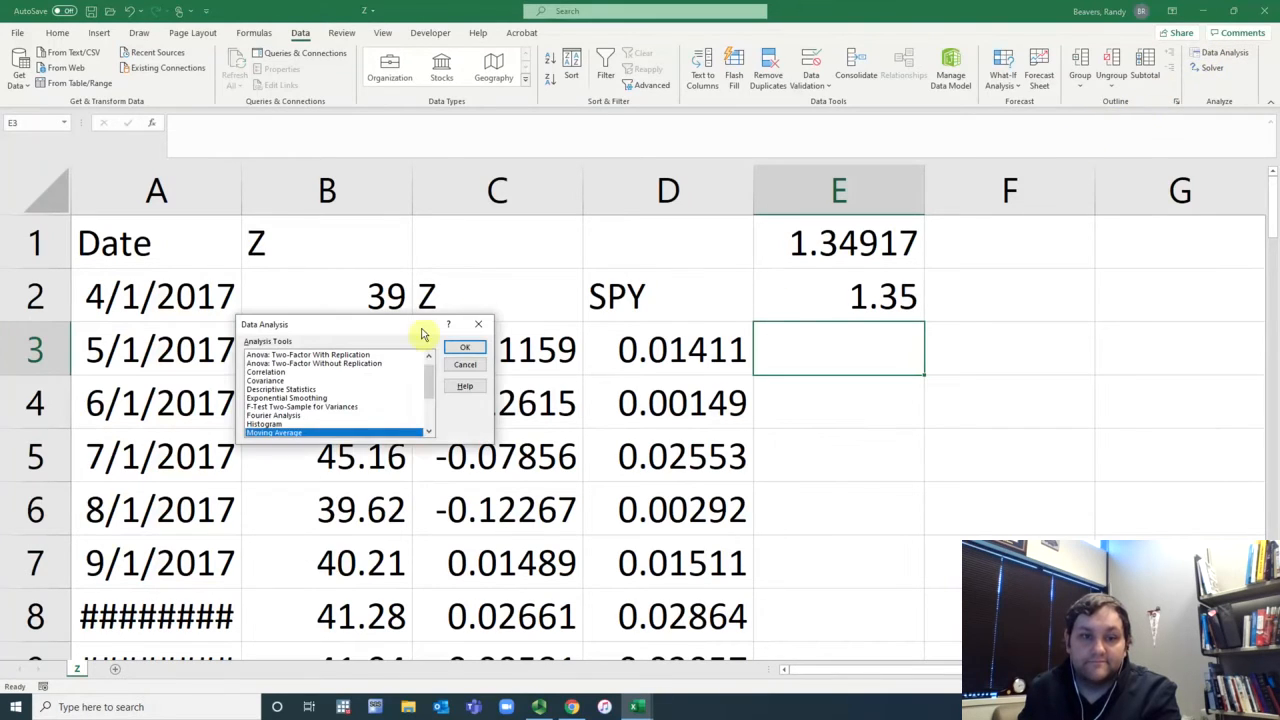
{"action": "scroll", "coordinate": [398, 412], "scroll_direction": "down", "scroll_amount": 1}
{"action": "left_click", "coordinate": [398, 408]}
{"action": "scroll", "coordinate": [398, 412], "scroll_direction": "down", "scroll_amount": 1}
{"action": "left_click", "coordinate": [290, 405]}
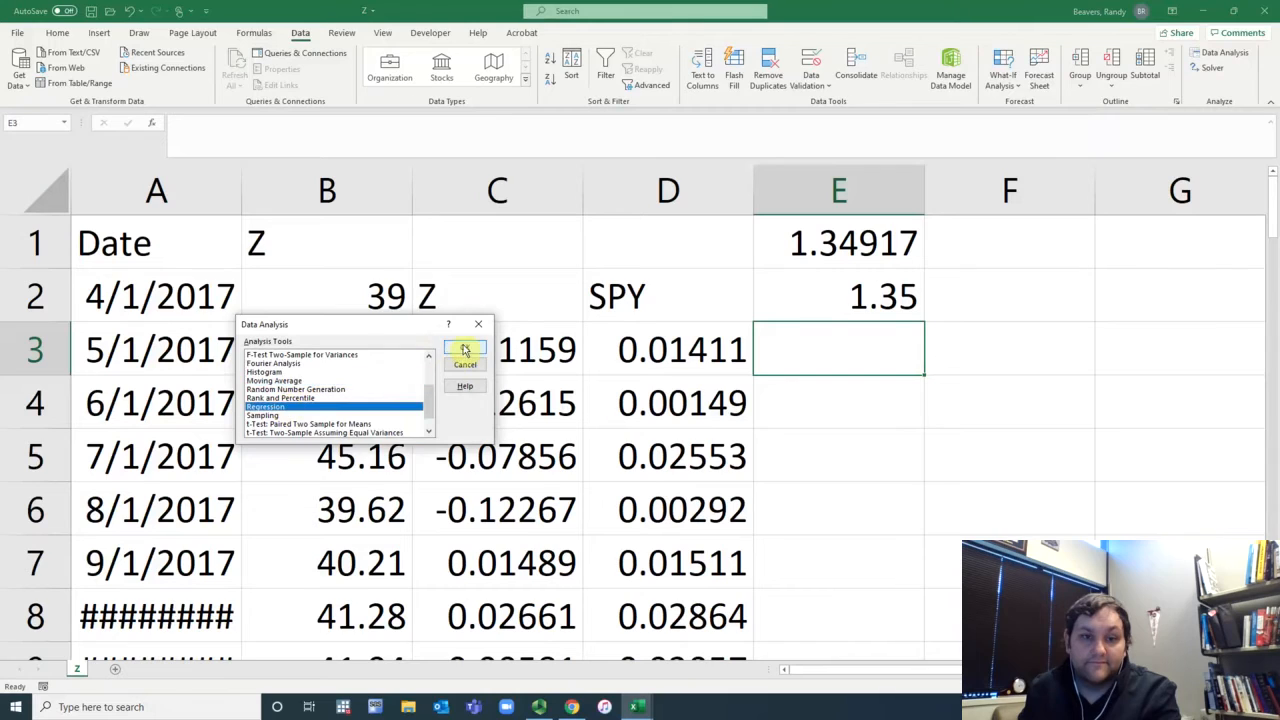
{"action": "left_click", "coordinate": [465, 347]}
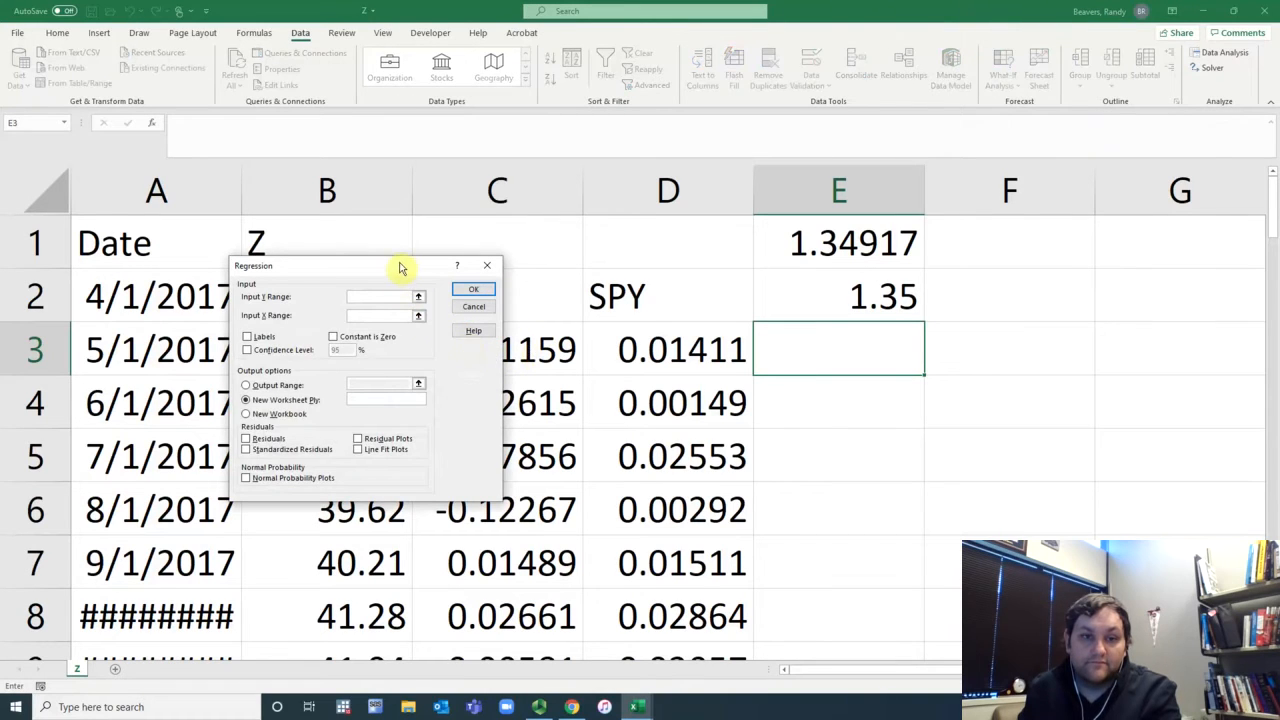
{"action": "left_click_drag", "start_coordinate": [403, 266], "coordinate": [950, 241]}
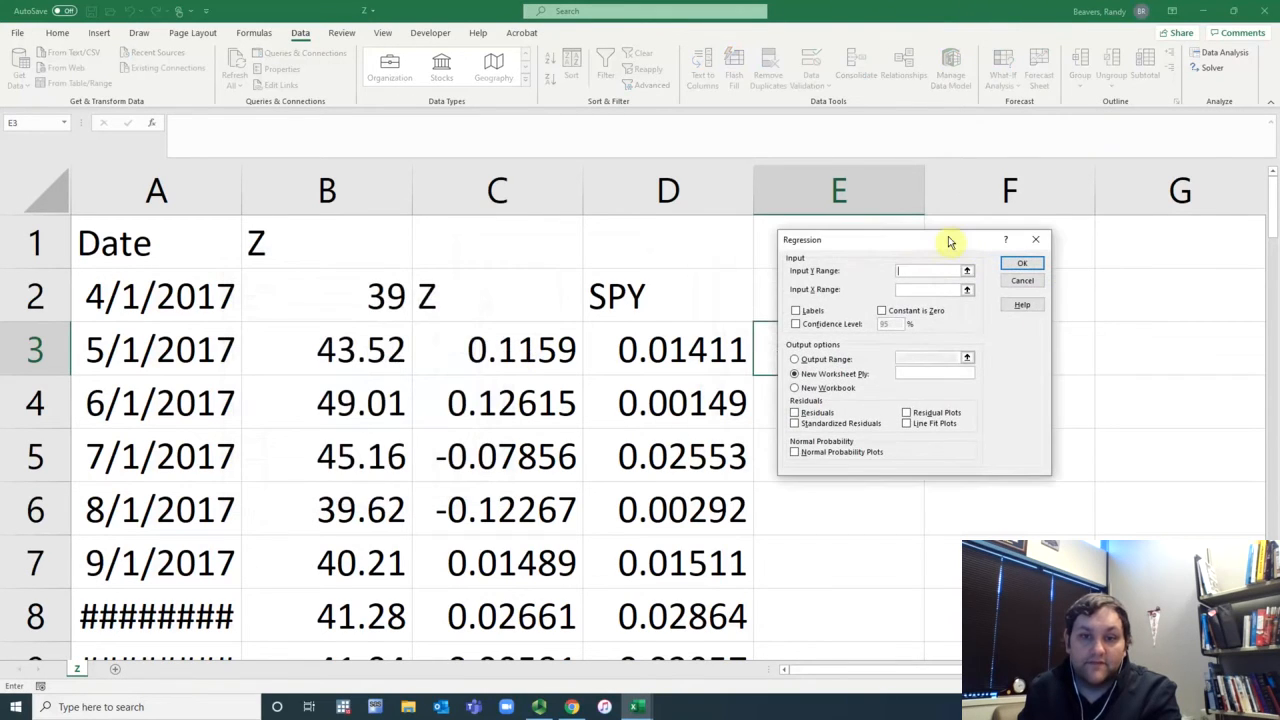
{"action": "left_click", "coordinate": [506, 360]}
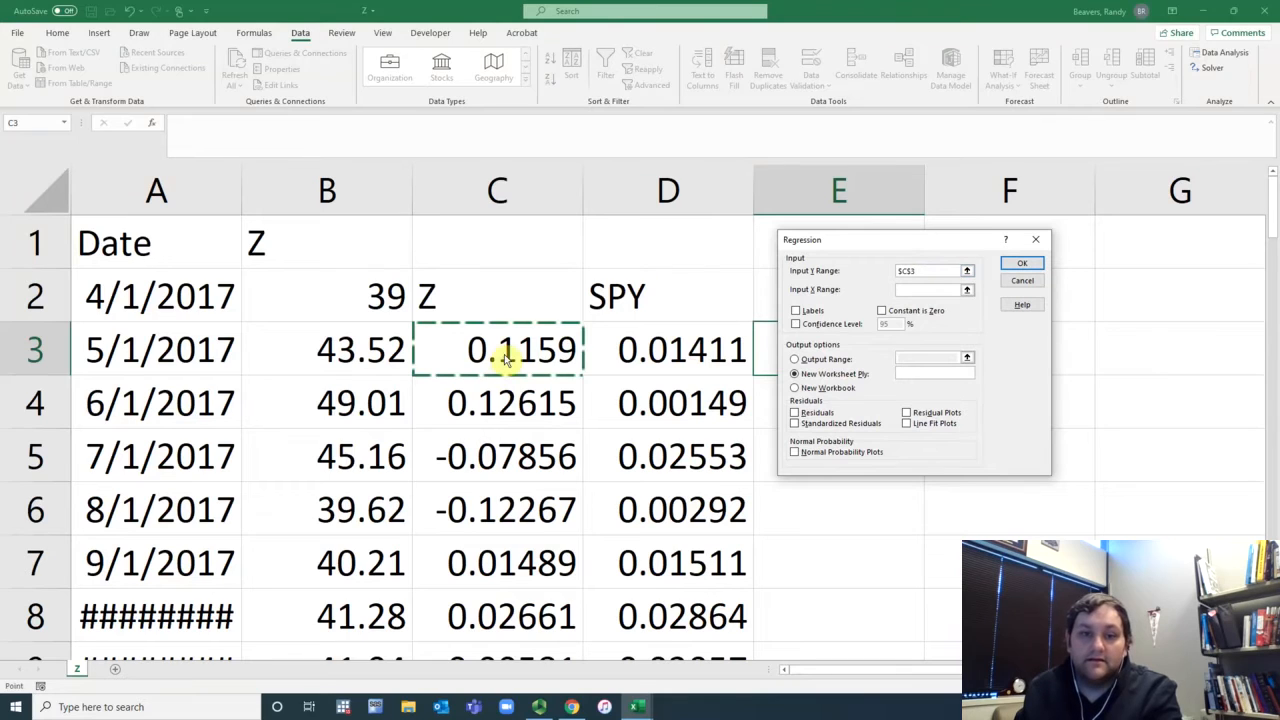
{"action": "key", "text": "ctrl+shift+Down"}
{"action": "left_click", "coordinate": [936, 291]}
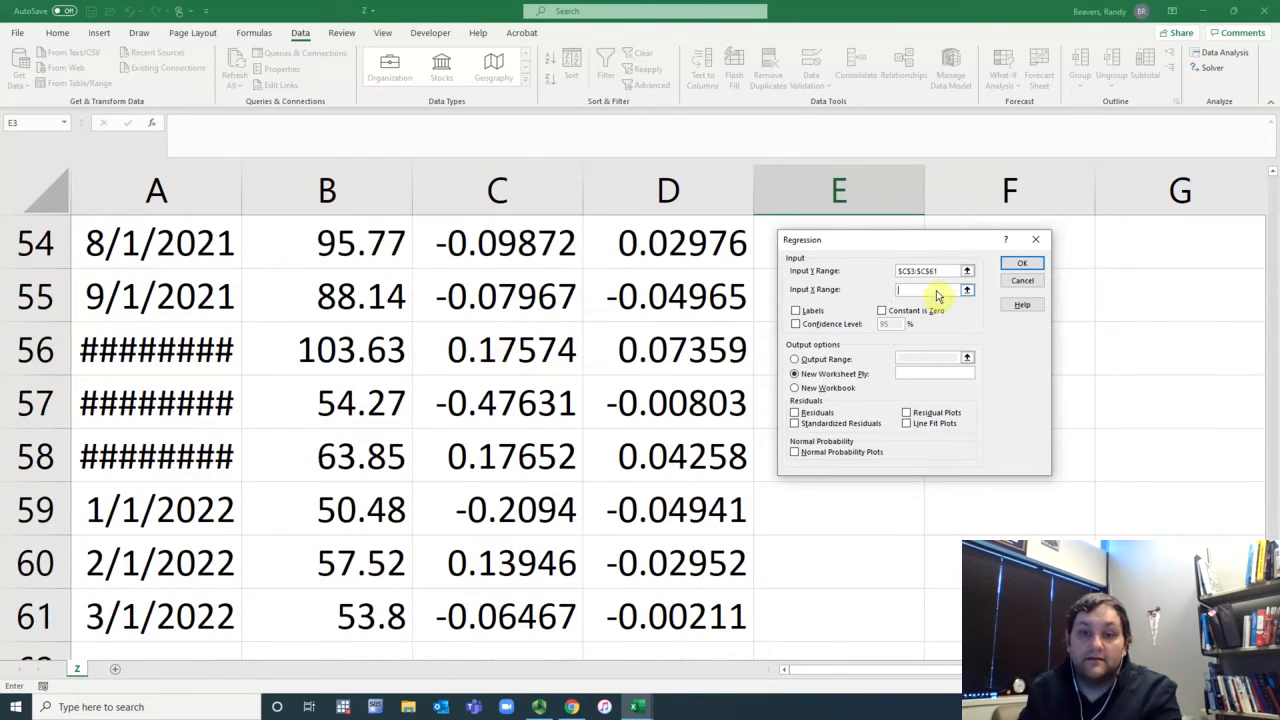
{"action": "left_click", "coordinate": [700, 612]}
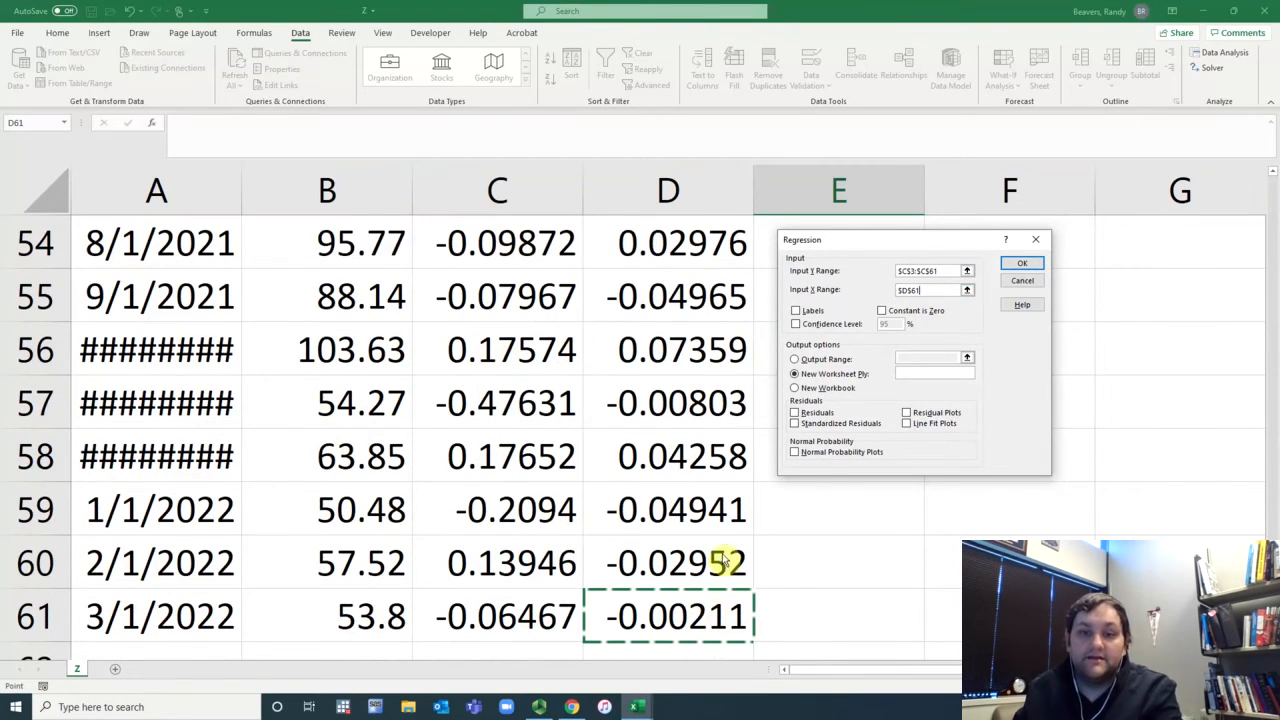
{"action": "key", "text": "ctrl+shift+Up"}
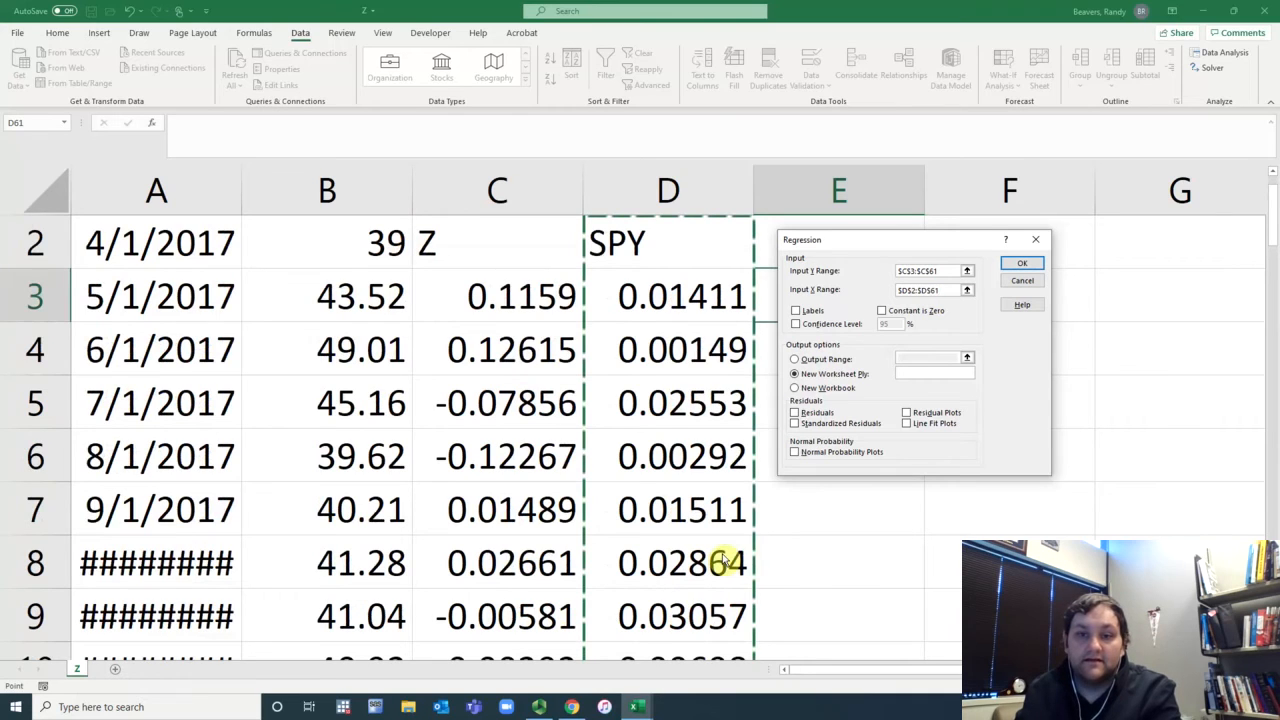
{"action": "left_click", "coordinate": [914, 267]}
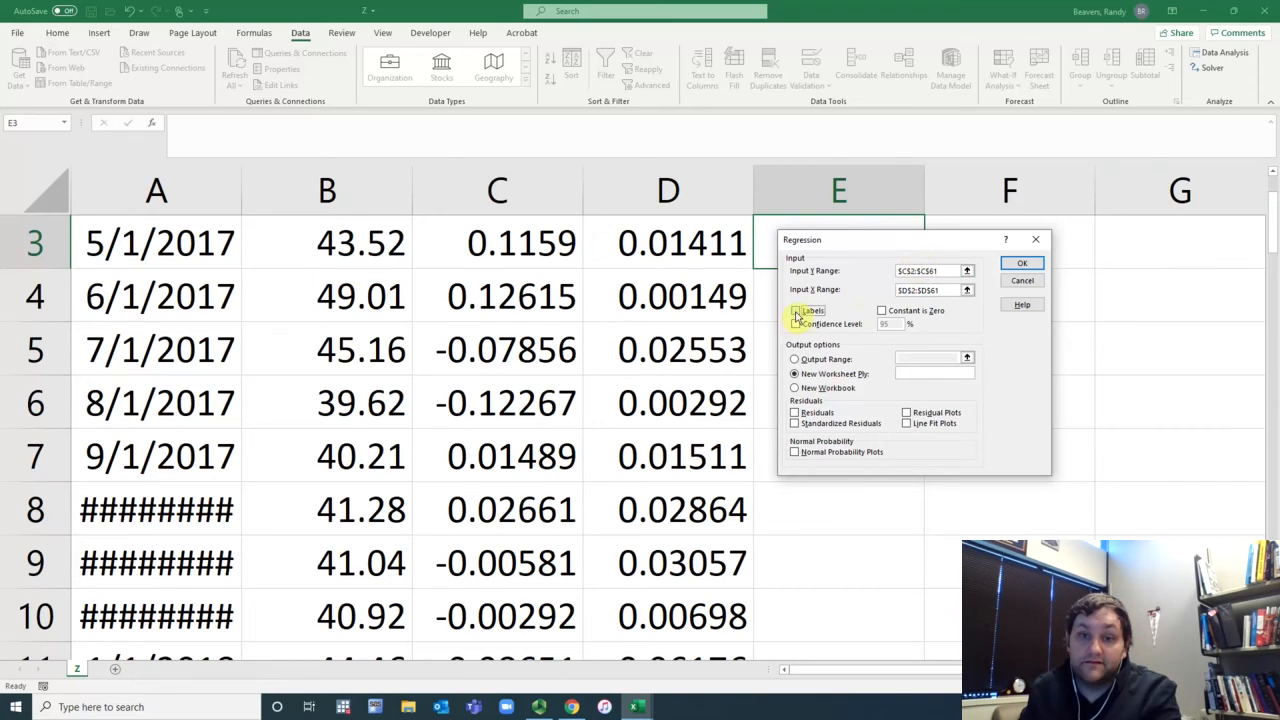
{"action": "left_click", "coordinate": [1017, 265]}
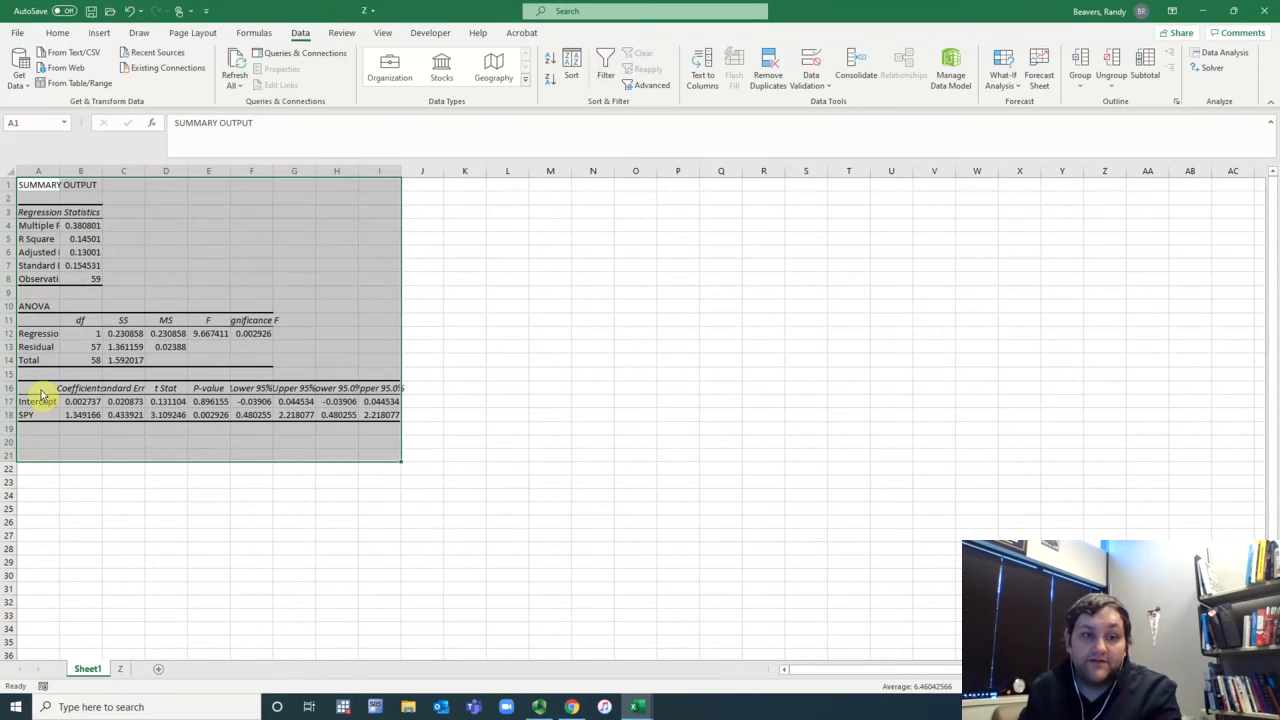
Step: Zoom to the coefficients table and highlight the SPY coefficient in B18 and its t Stat in D18 yellow
{"action": "left_click_drag", "start_coordinate": [40, 390], "coordinate": [393, 424]}
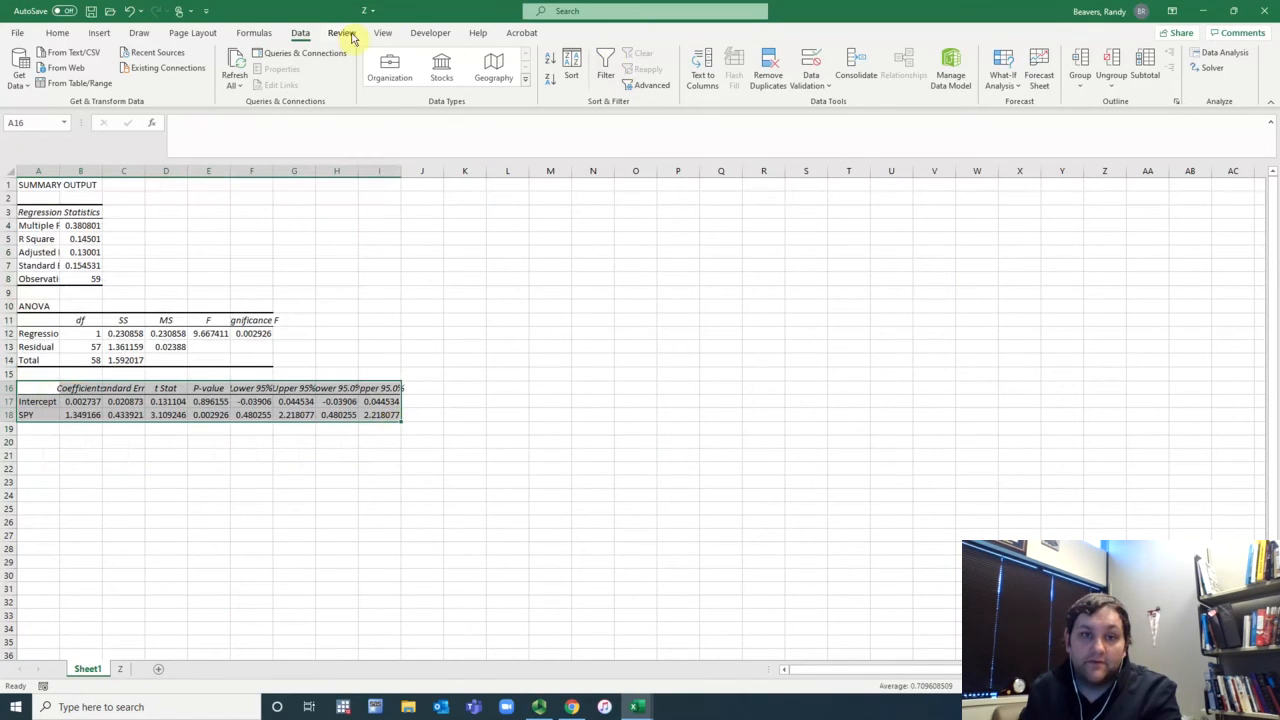
{"action": "left_click", "coordinate": [381, 36]}
{"action": "left_click", "coordinate": [508, 80]}
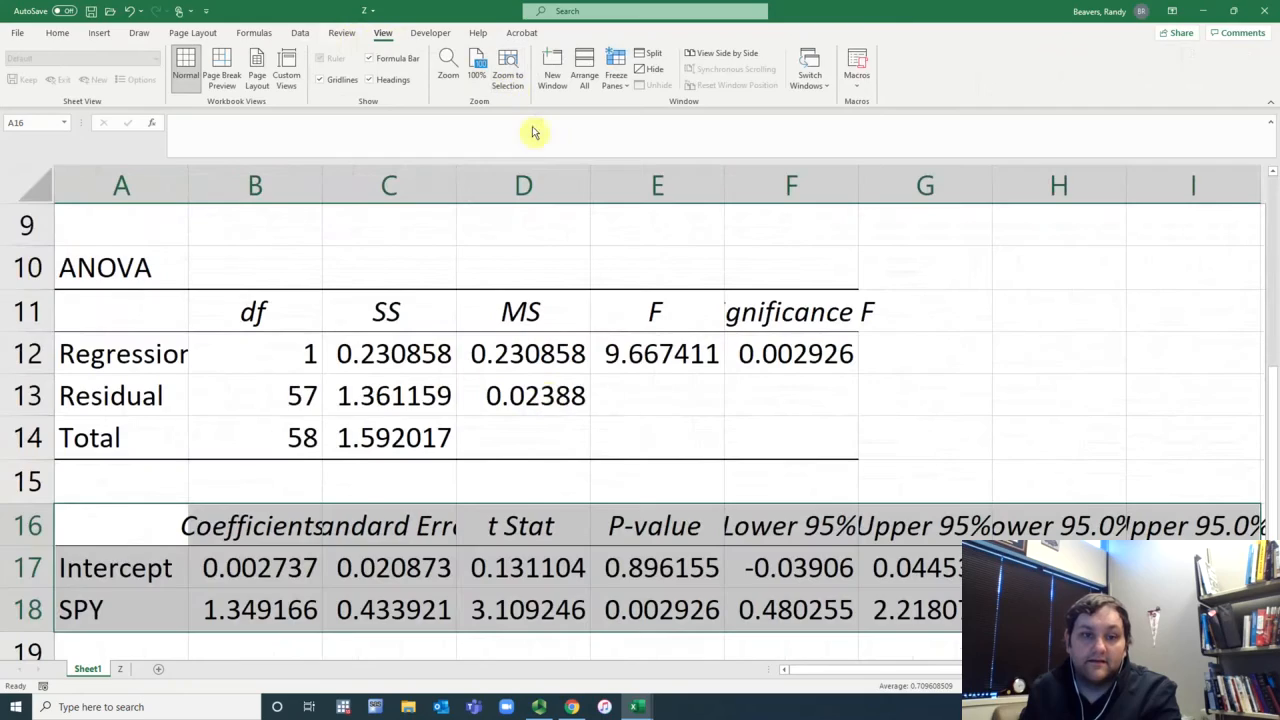
{"action": "left_click", "coordinate": [312, 603]}
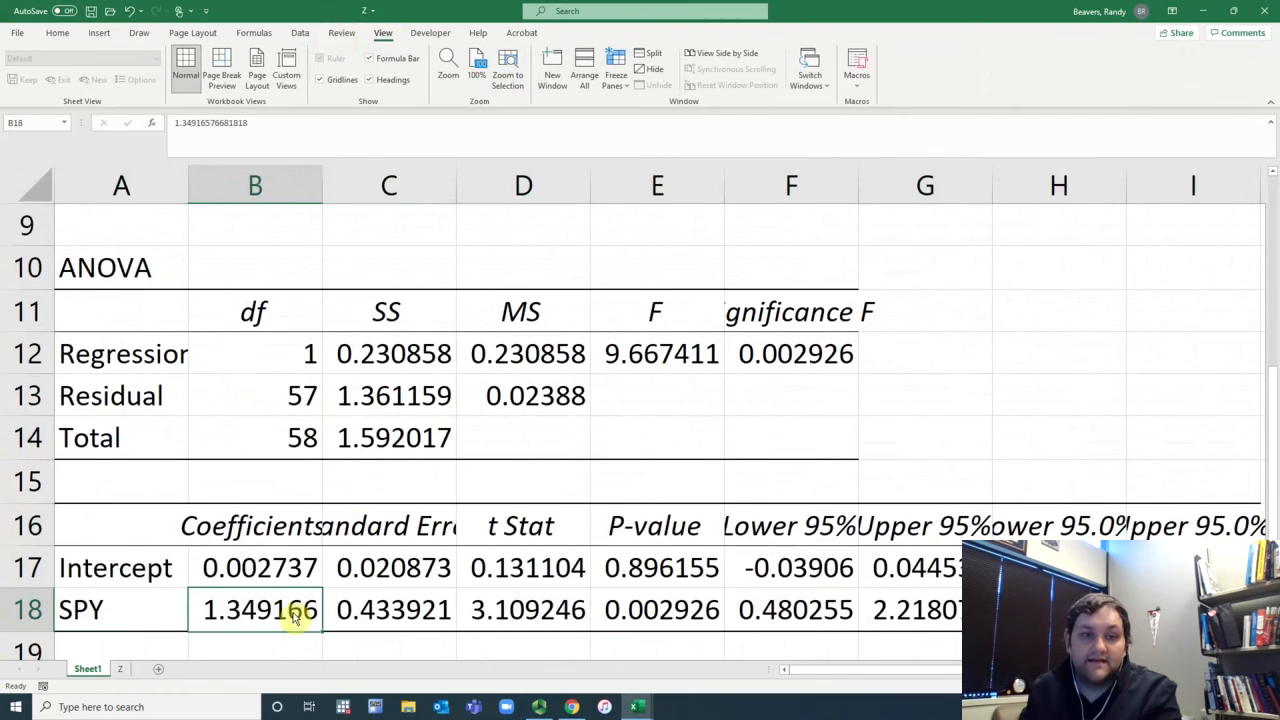
{"action": "left_click", "coordinate": [58, 34]}
{"action": "left_click", "coordinate": [213, 86]}
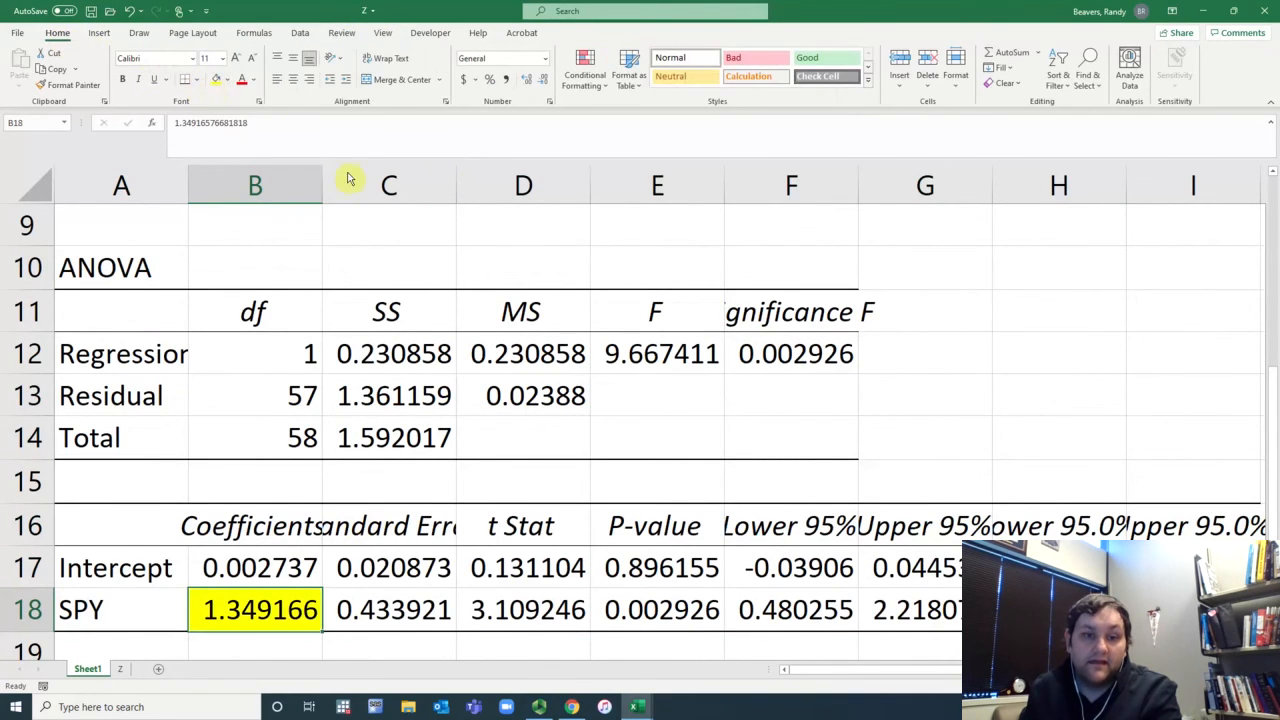
{"action": "left_click", "coordinate": [563, 592]}
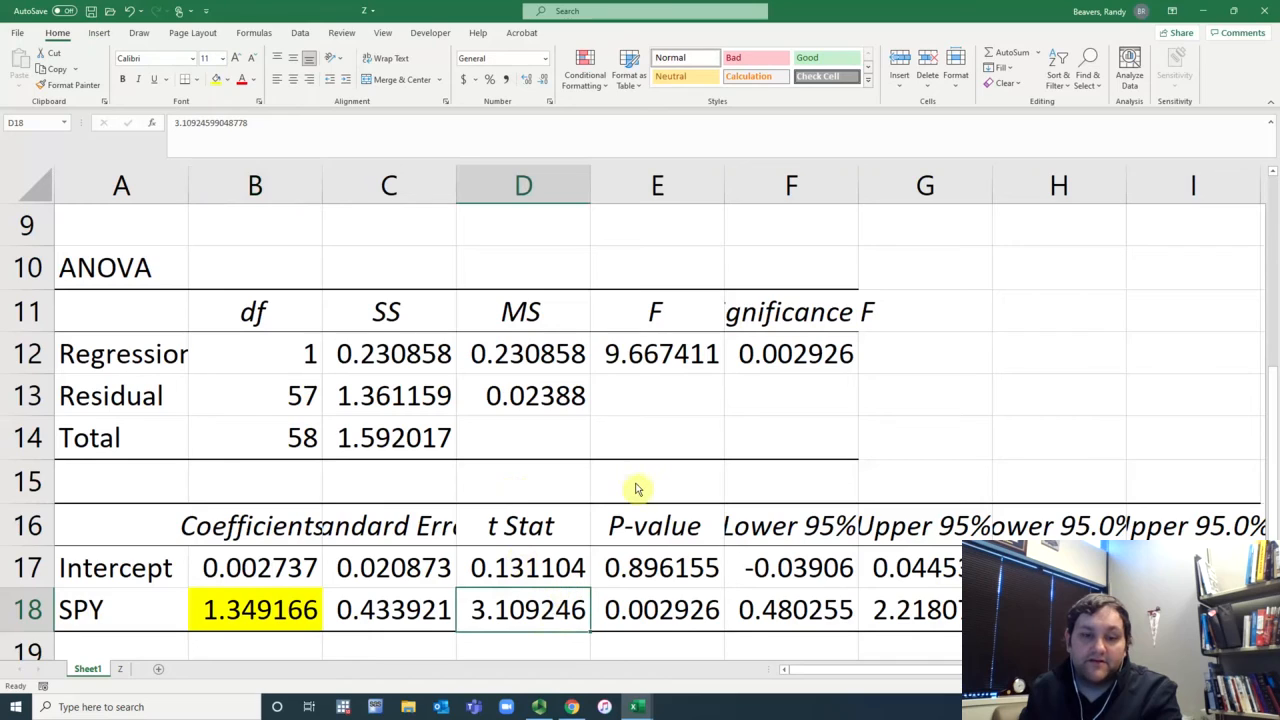
{"action": "left_click", "coordinate": [215, 86]}
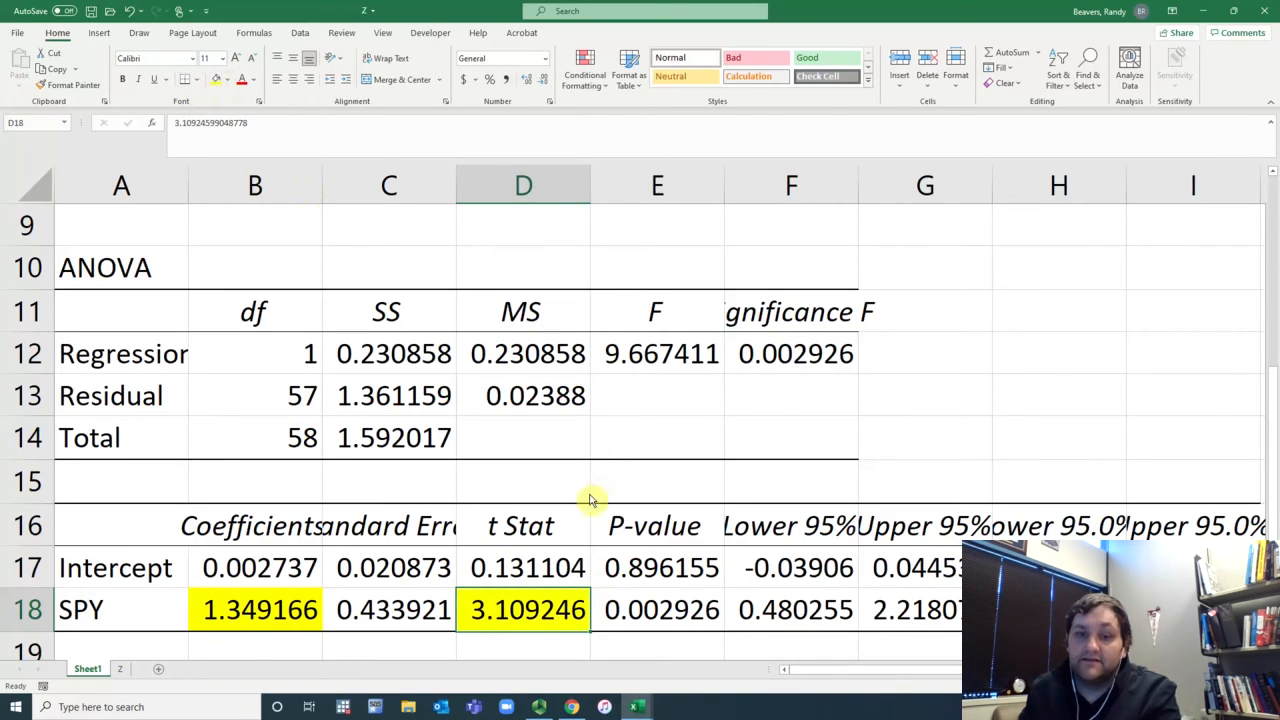
{"action": "left_click", "coordinate": [410, 610]}
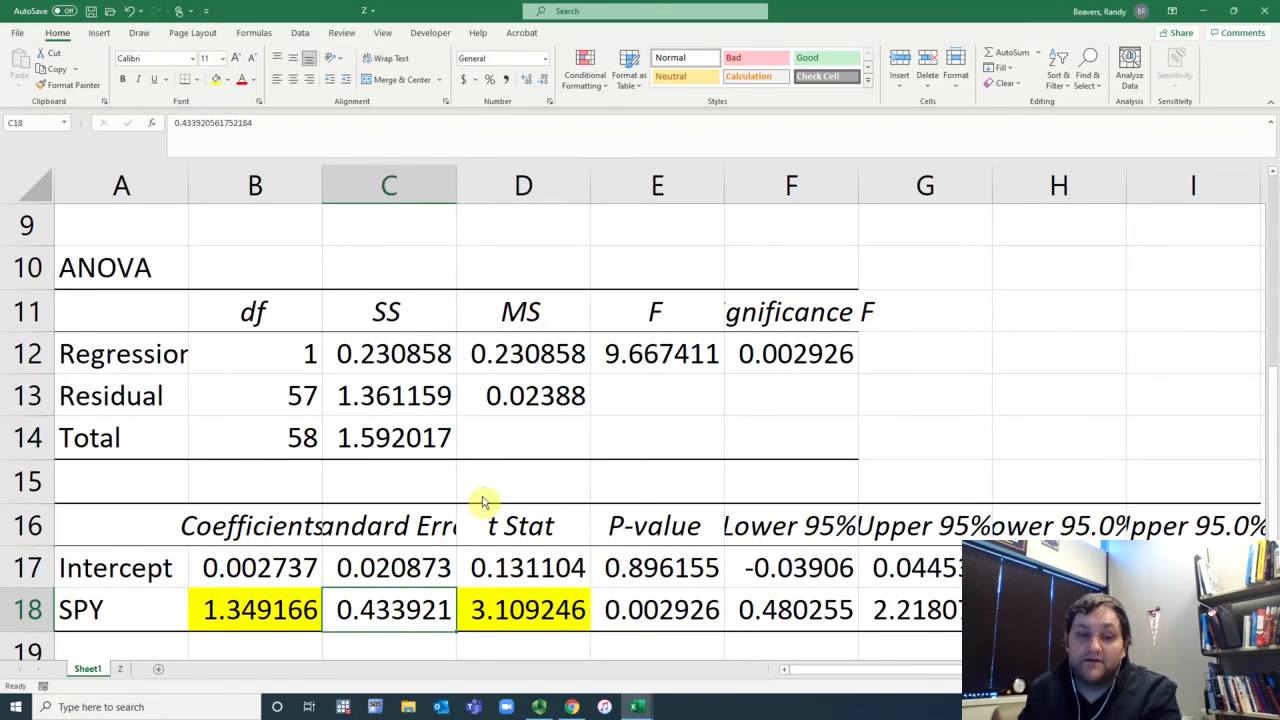
{"action": "left_click", "coordinate": [1205, 17]}
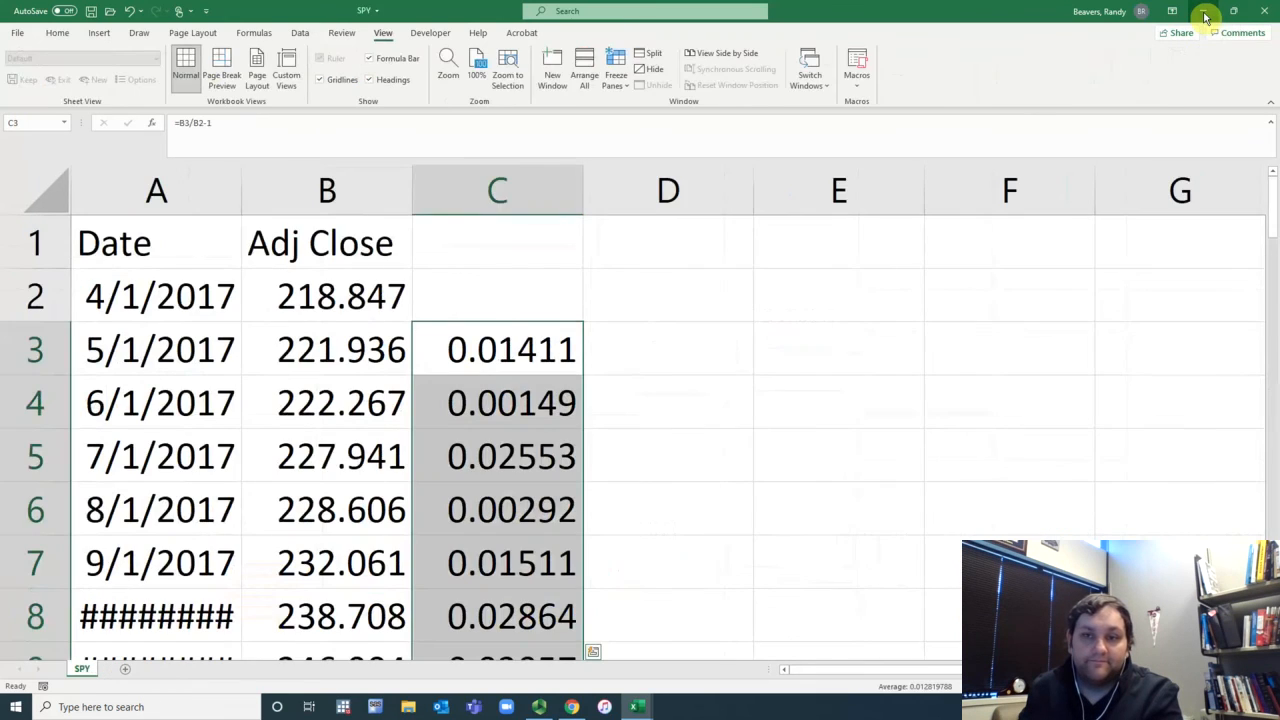
{"action": "left_click", "coordinate": [1205, 17]}
{"action": "left_click", "coordinate": [1206, 14]}
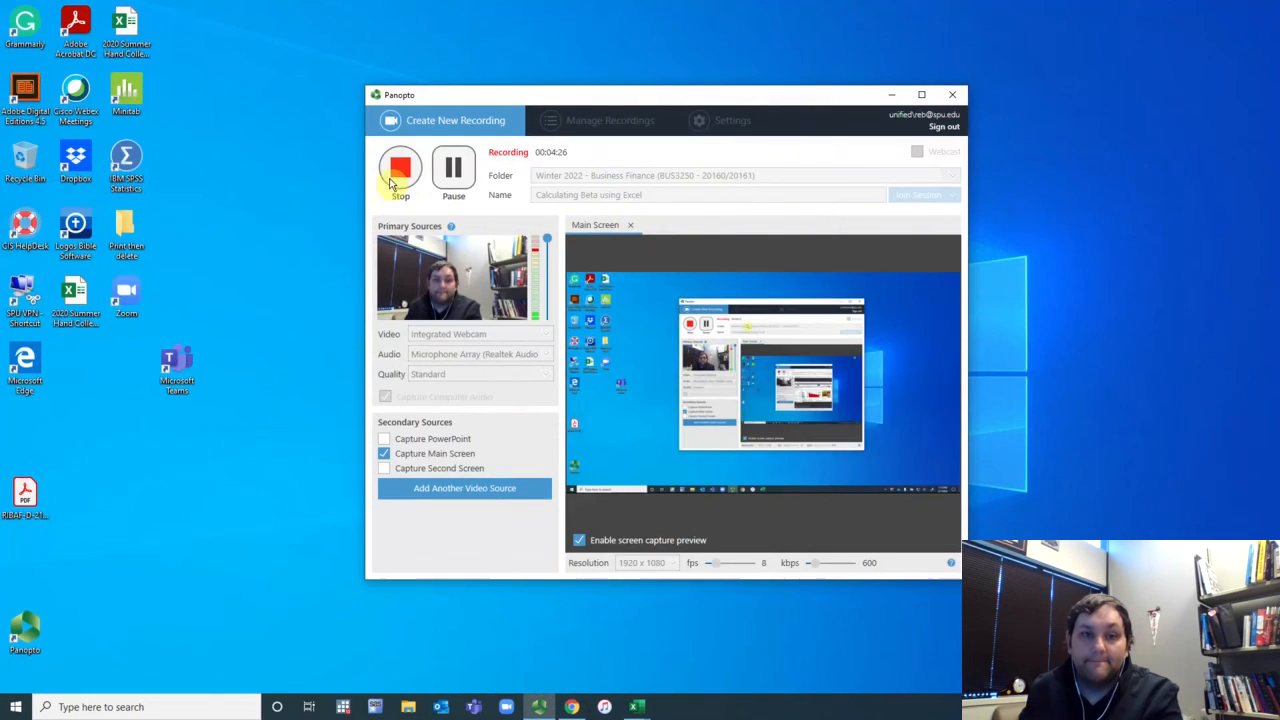